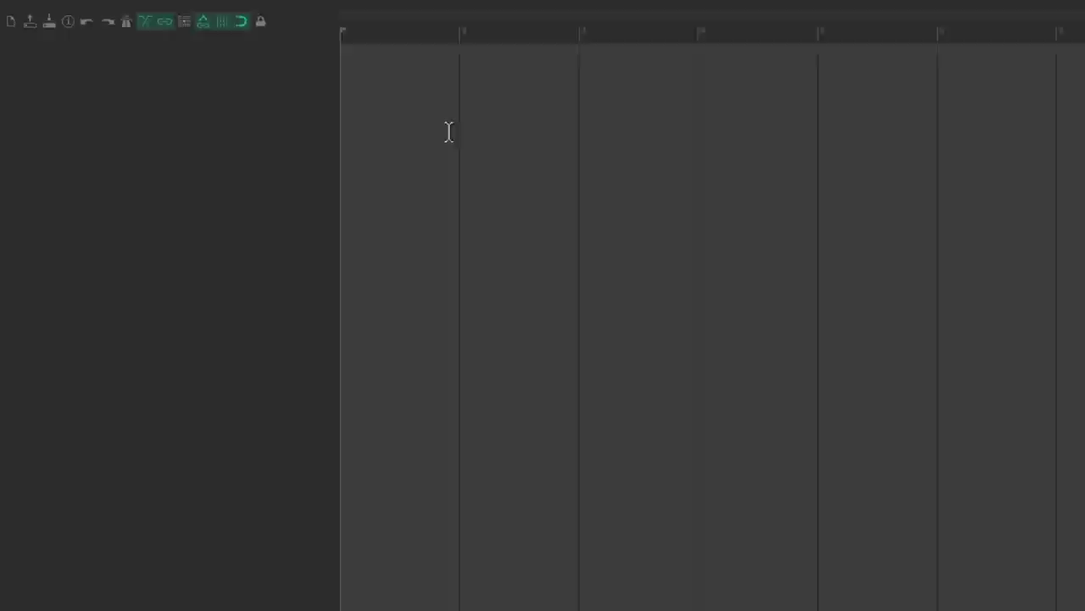
Show the mixer below the arrange view, and toggle it off and back on once
{"action": "left_click", "coordinate": [195, 10]}
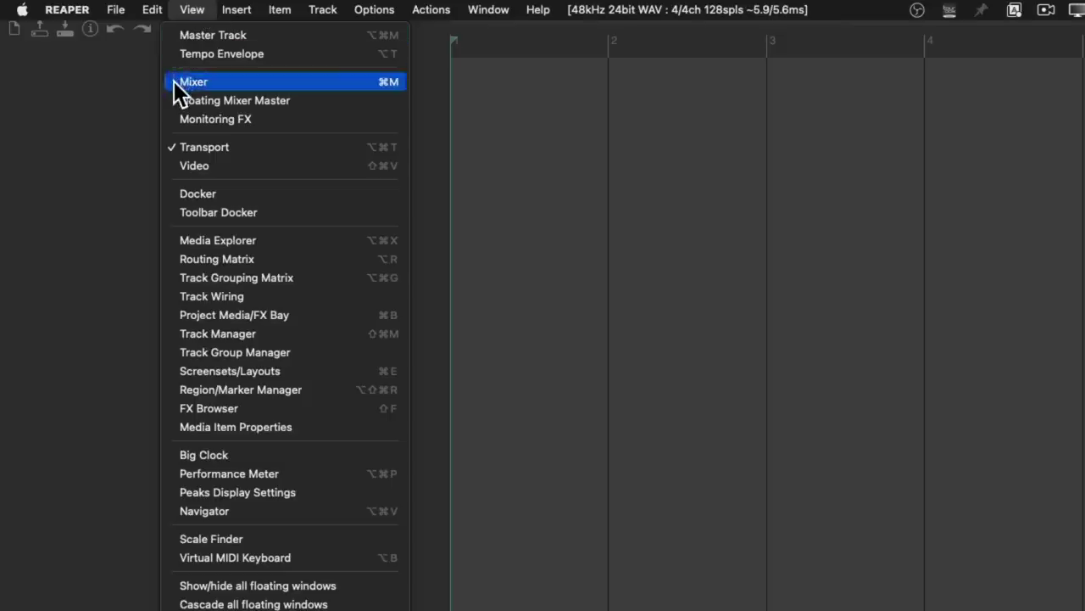
{"action": "left_click", "coordinate": [178, 82]}
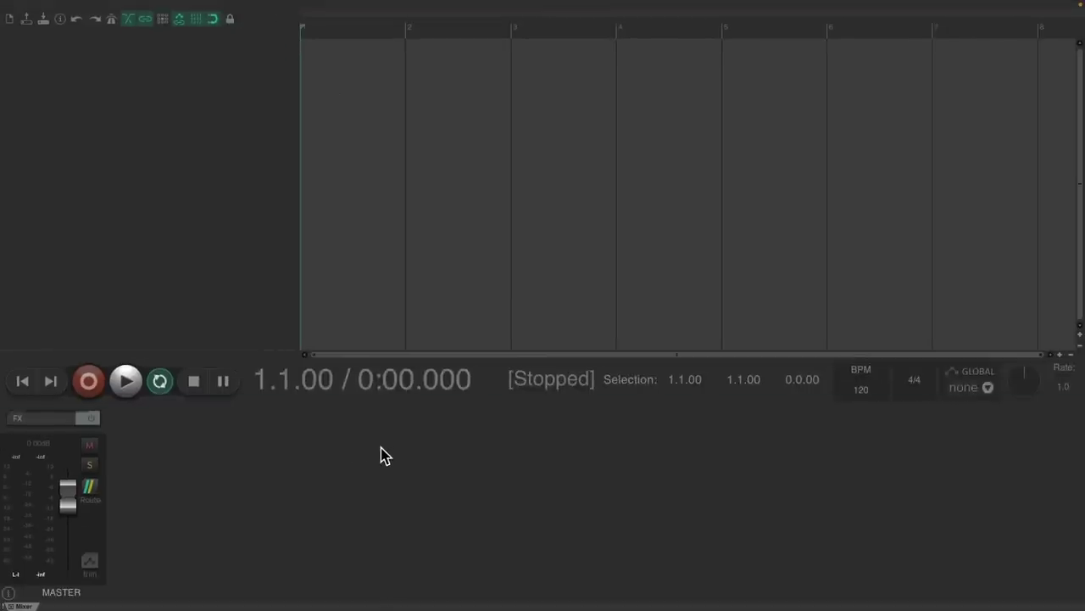
{"action": "left_click", "coordinate": [198, 11]}
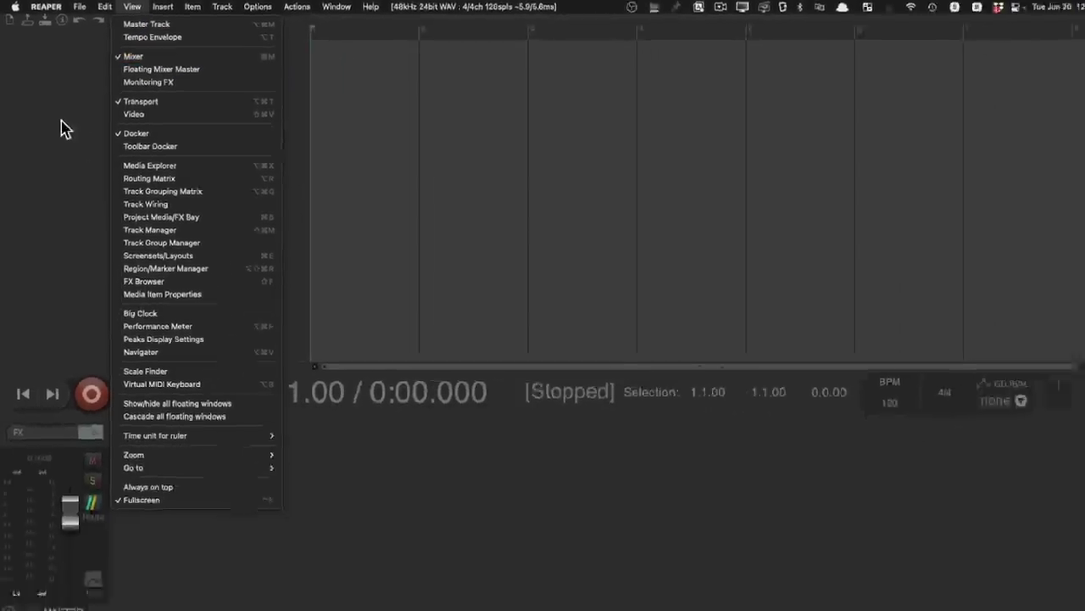
{"action": "left_click", "coordinate": [74, 197]}
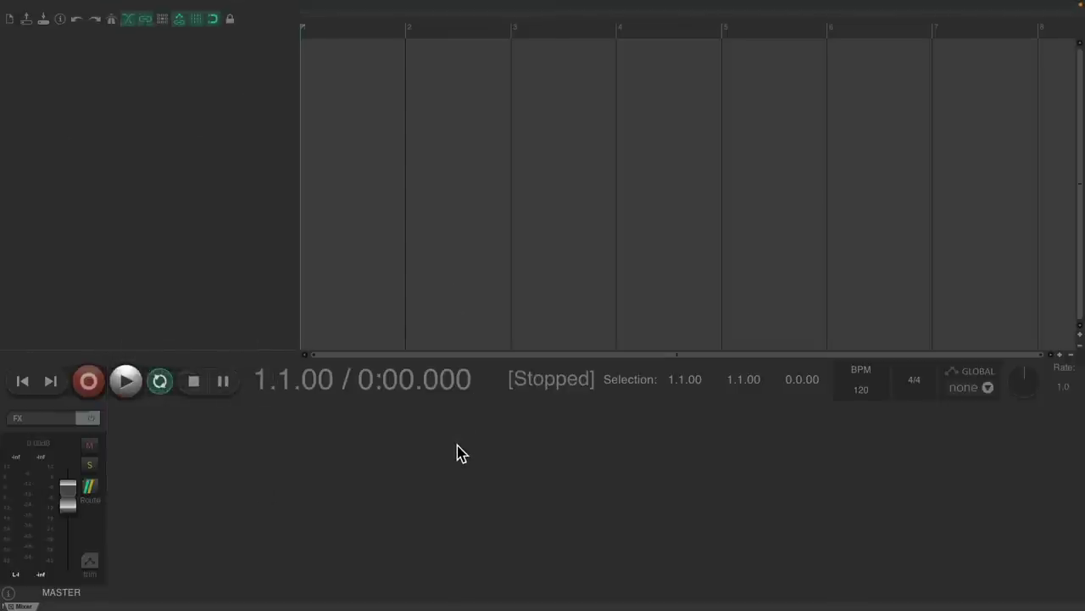
{"action": "key", "text": "ctrl+m"}
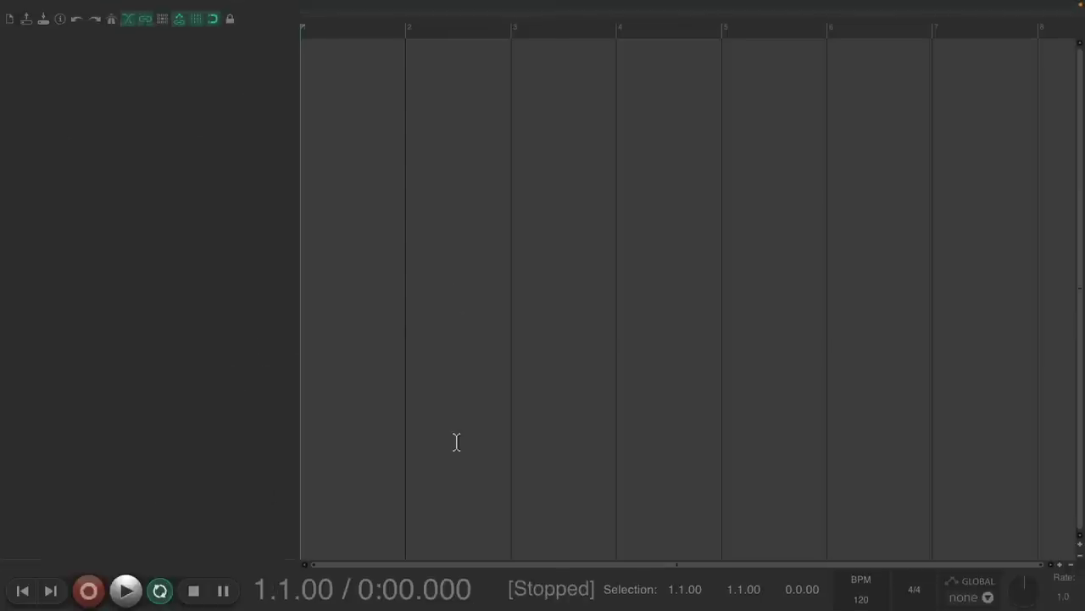
{"action": "key", "text": "ctrl+m"}
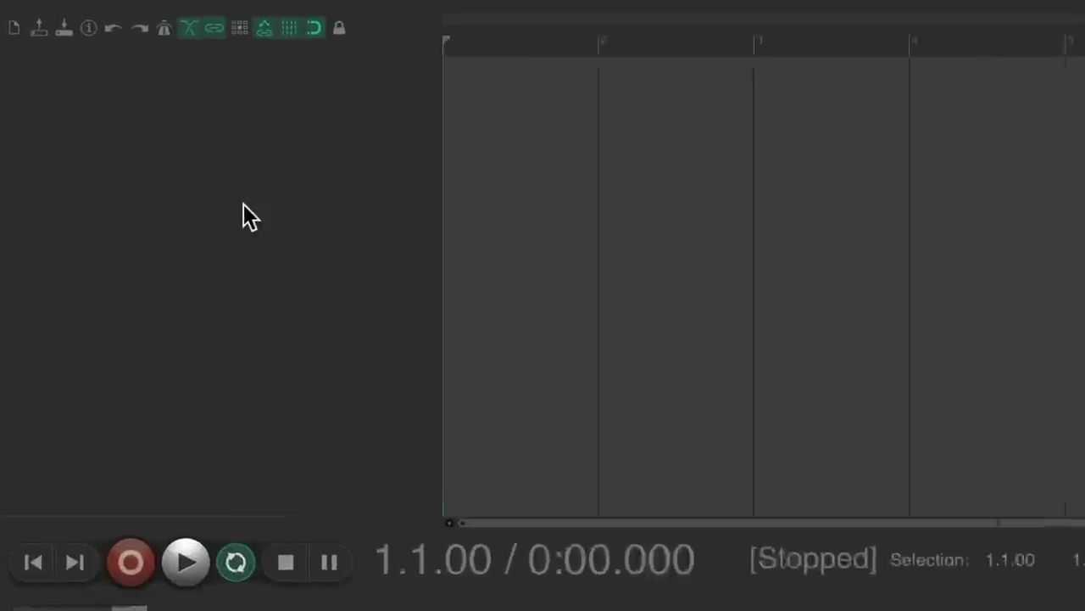
Add three new empty tracks to the project
{"action": "double_click", "coordinate": [282, 137]}
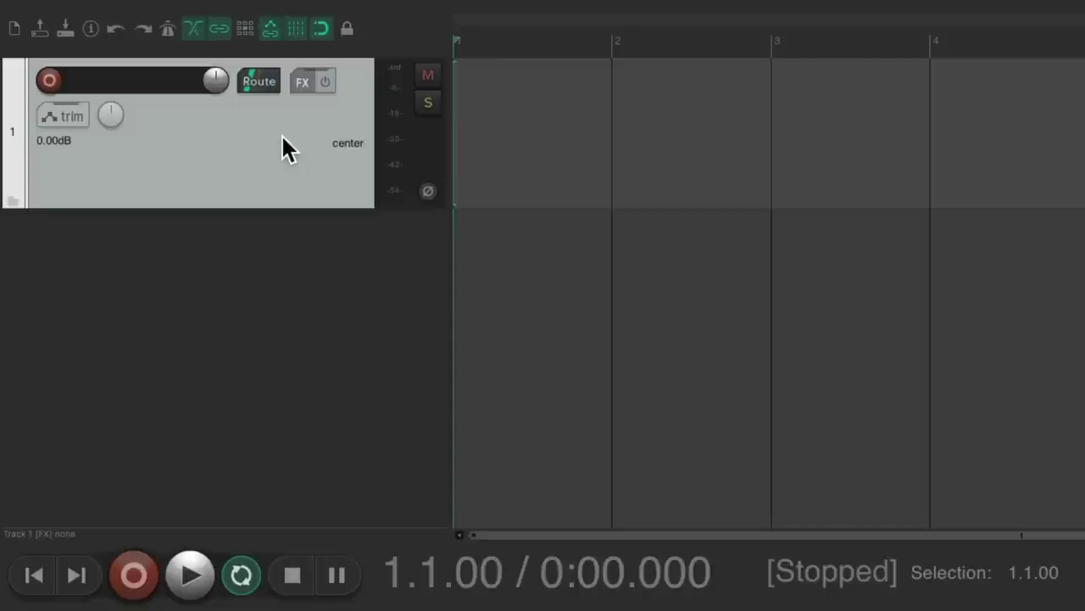
{"action": "double_click", "coordinate": [236, 265]}
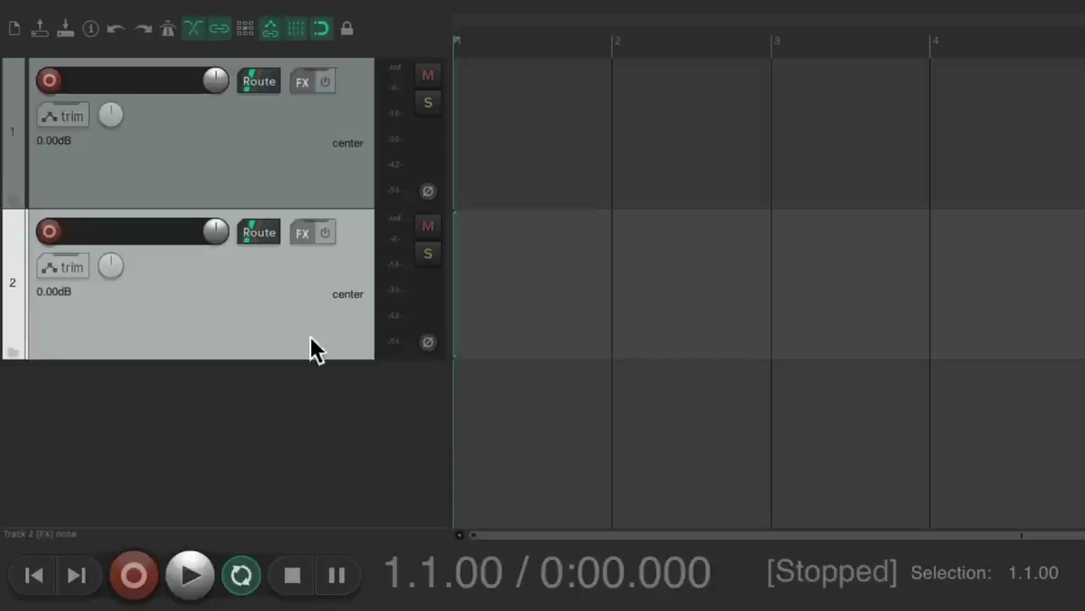
{"action": "double_click", "coordinate": [294, 375]}
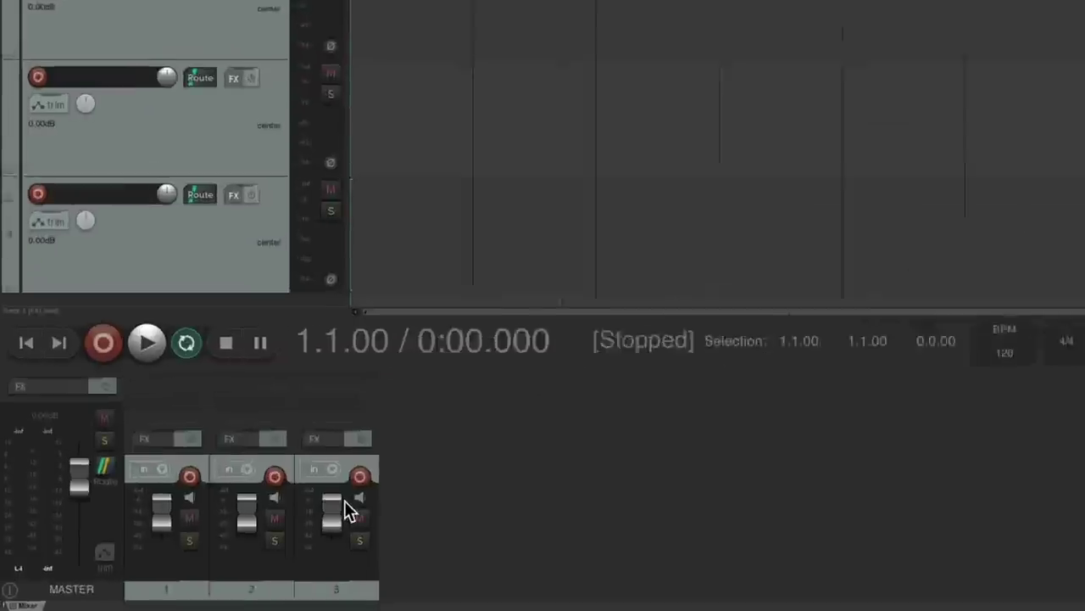
Adjust the mixer faders to about -7.62 dB on track 1, 5.09 dB on track 2 and 4.28 dB on track 3
{"action": "left_click_drag", "start_coordinate": [208, 487], "coordinate": [206, 496]}
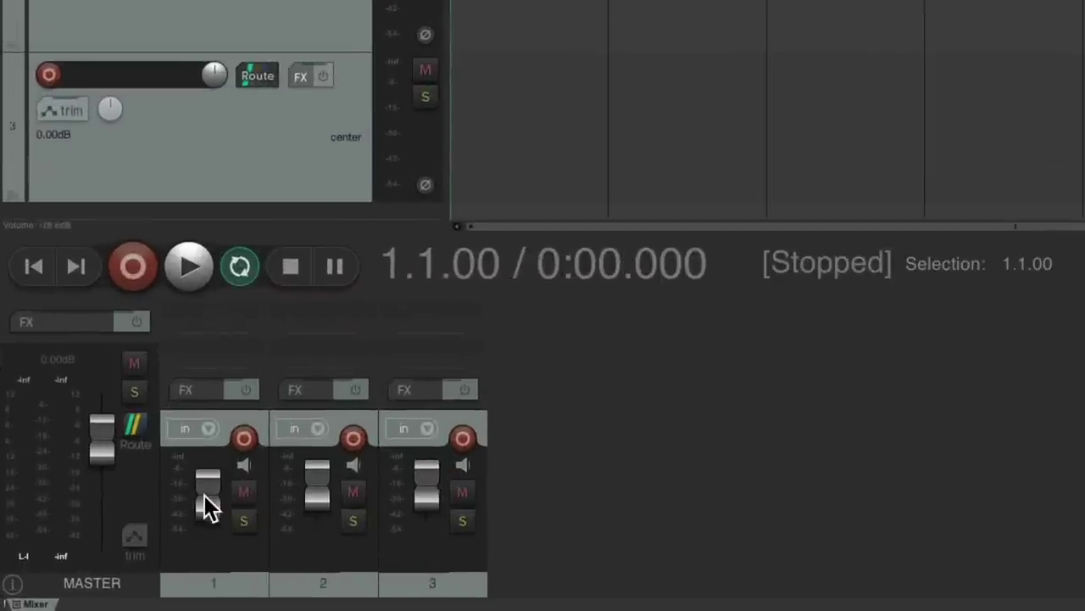
{"action": "left_click_drag", "start_coordinate": [316, 490], "coordinate": [315, 485]}
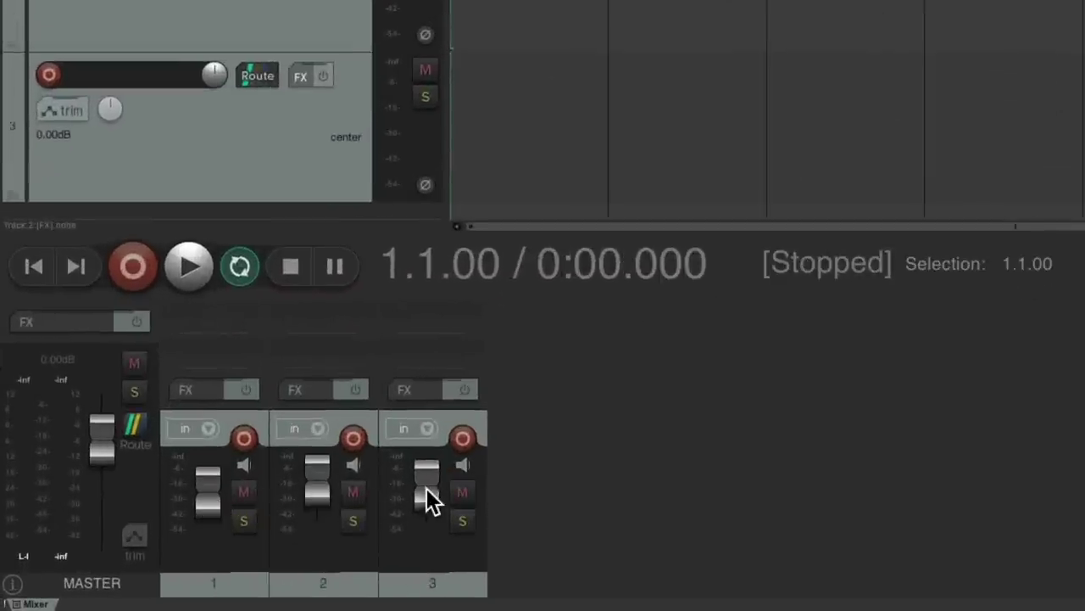
{"action": "left_click_drag", "start_coordinate": [427, 487], "coordinate": [423, 481]}
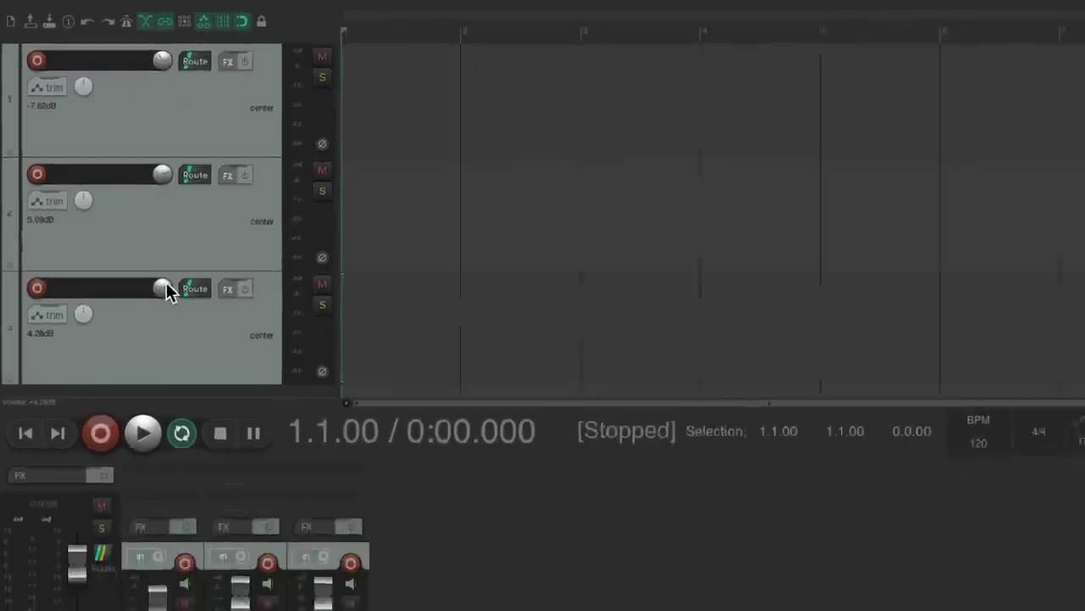
Hide the mixer and show it again
{"action": "key", "text": "ctrl+m"}
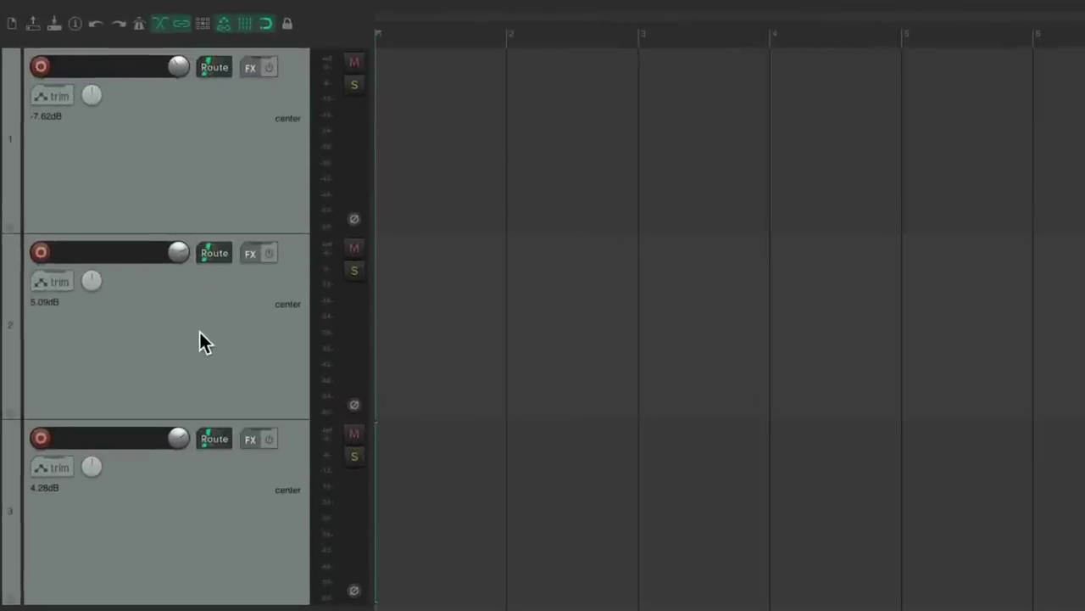
{"action": "key", "text": "ctrl+m"}
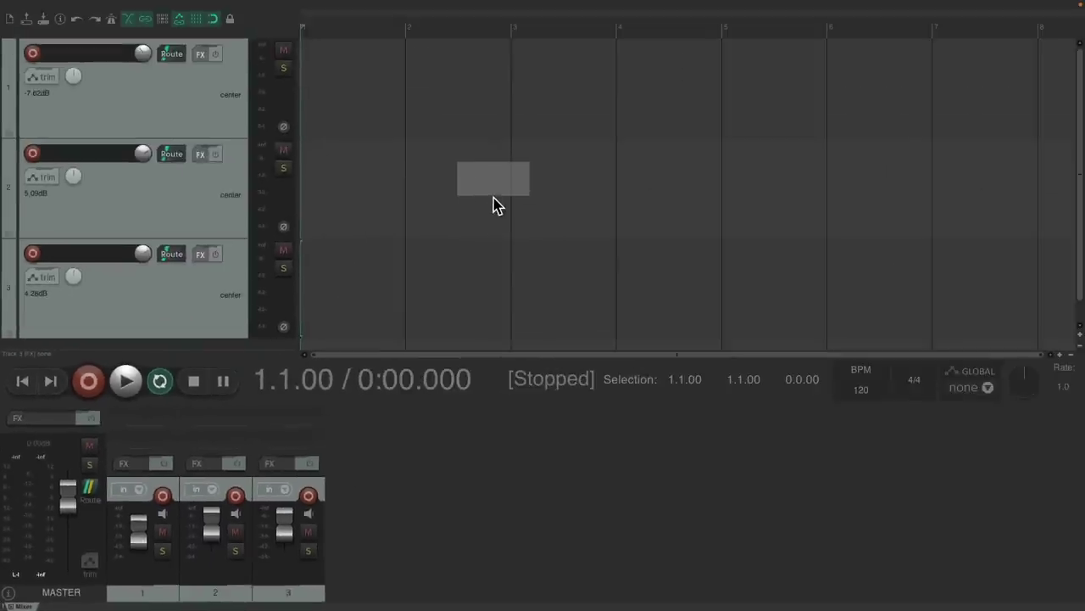
Undock the mixer into a floating window, and dock it back in the docker
{"action": "left_click_drag", "start_coordinate": [496, 206], "coordinate": [499, 221]}
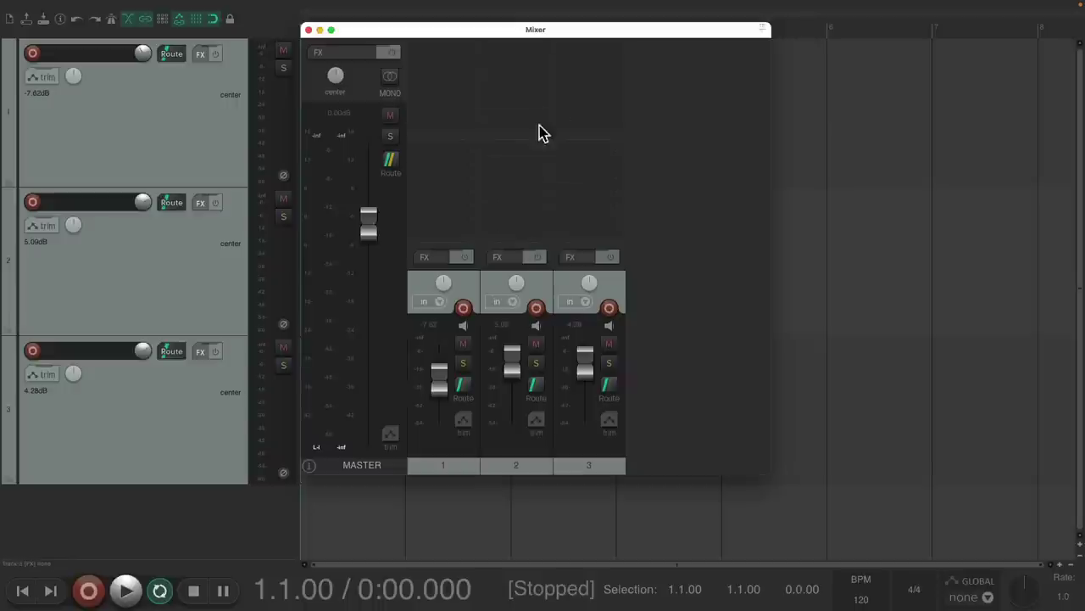
{"action": "left_click_drag", "start_coordinate": [494, 32], "coordinate": [524, 69]}
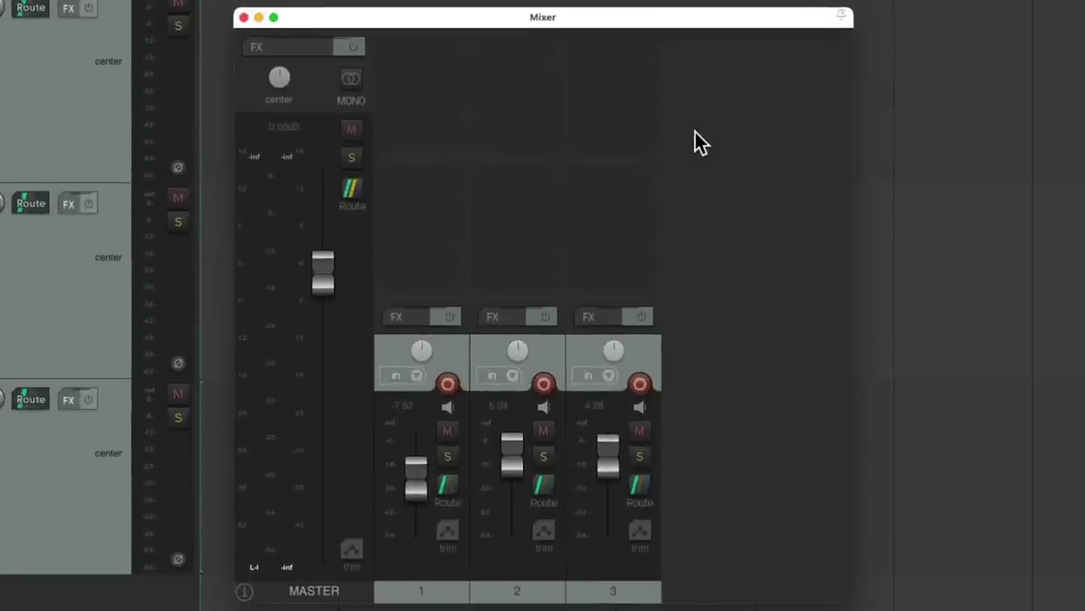
{"action": "right_click", "coordinate": [694, 132]}
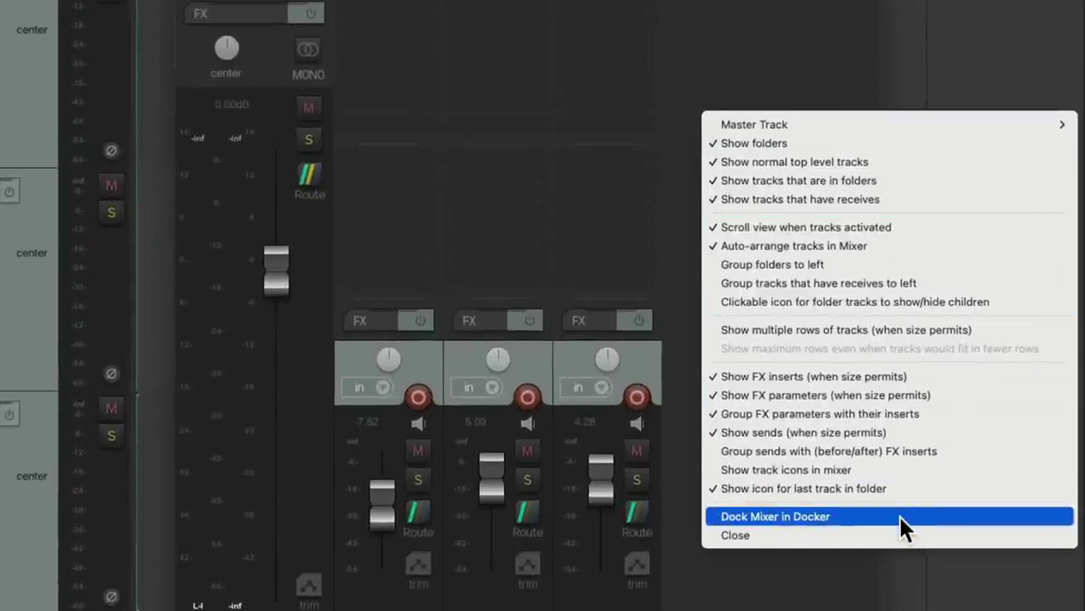
{"action": "left_click", "coordinate": [900, 517]}
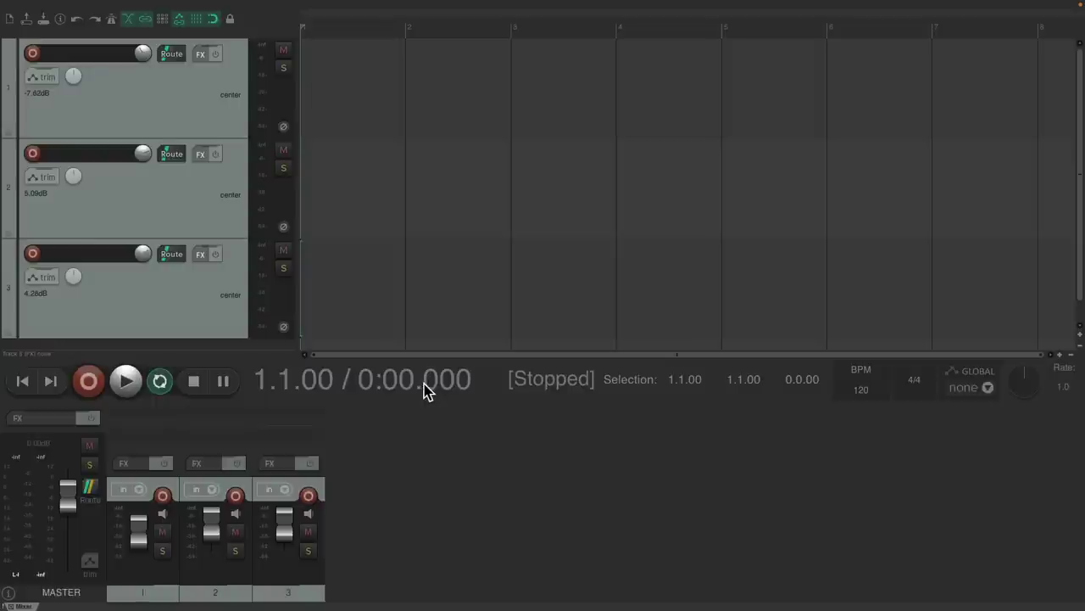
Toggle the transport bar off and back on several times, leaving it shown
{"action": "key", "text": "alt+super+t"}
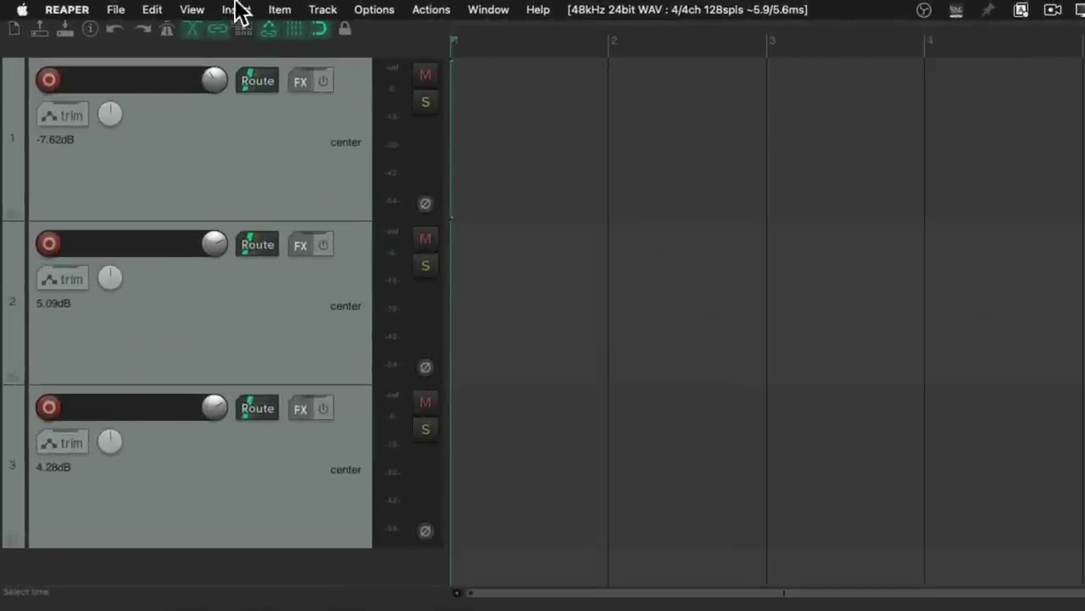
{"action": "left_click", "coordinate": [192, 10]}
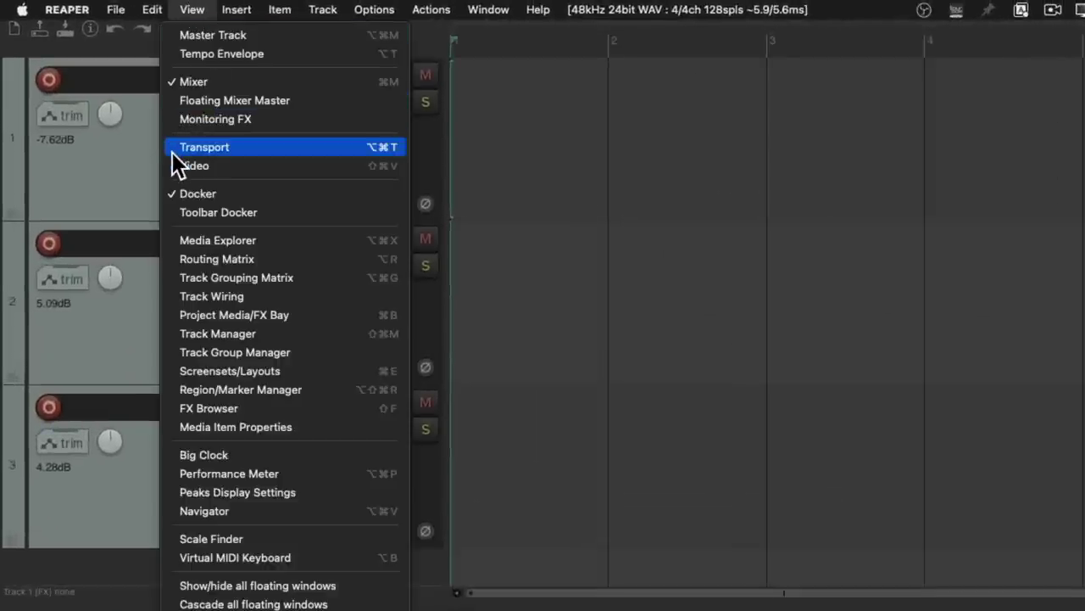
{"action": "left_click", "coordinate": [172, 150]}
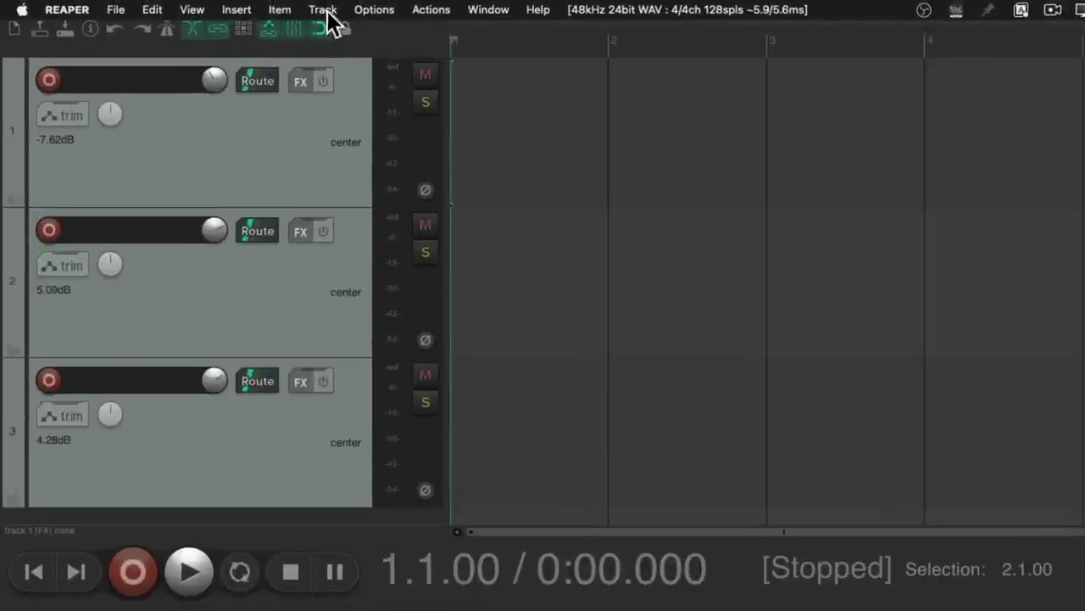
{"action": "left_click", "coordinate": [136, 7]}
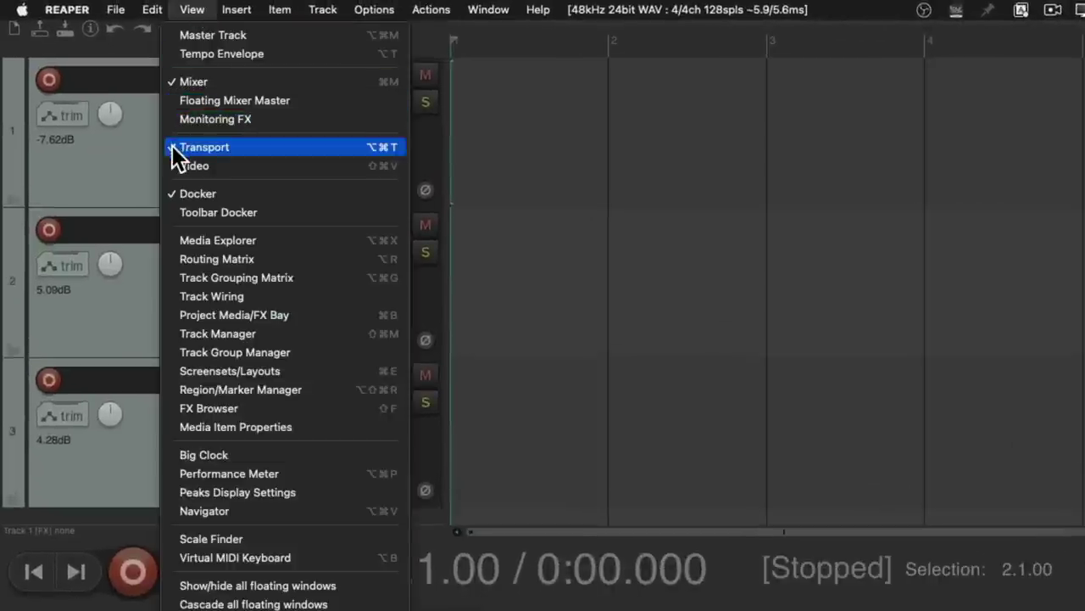
{"action": "left_click", "coordinate": [172, 147]}
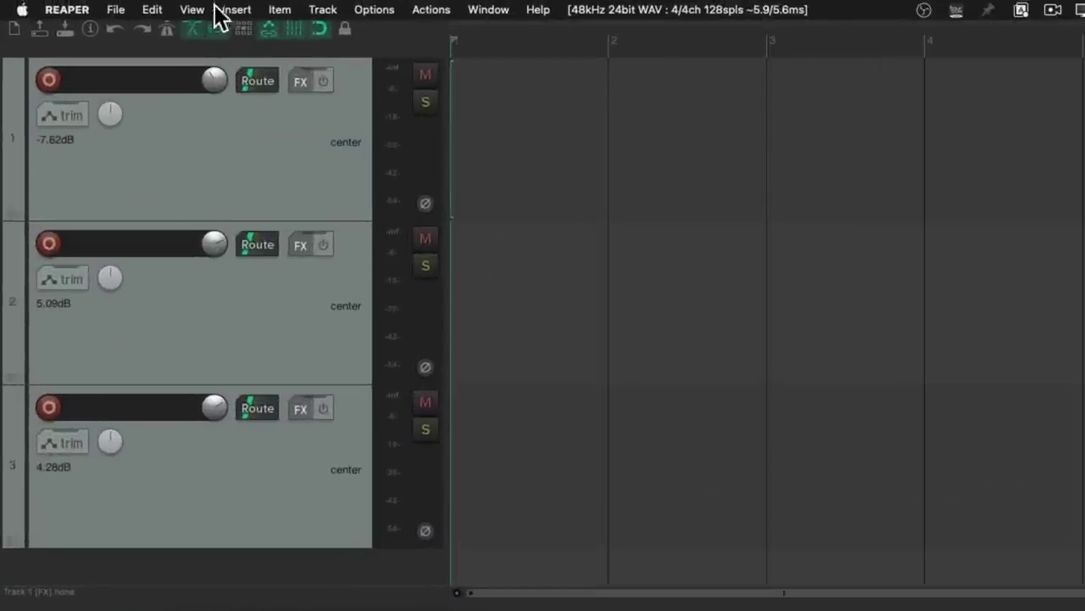
{"action": "left_click", "coordinate": [193, 9]}
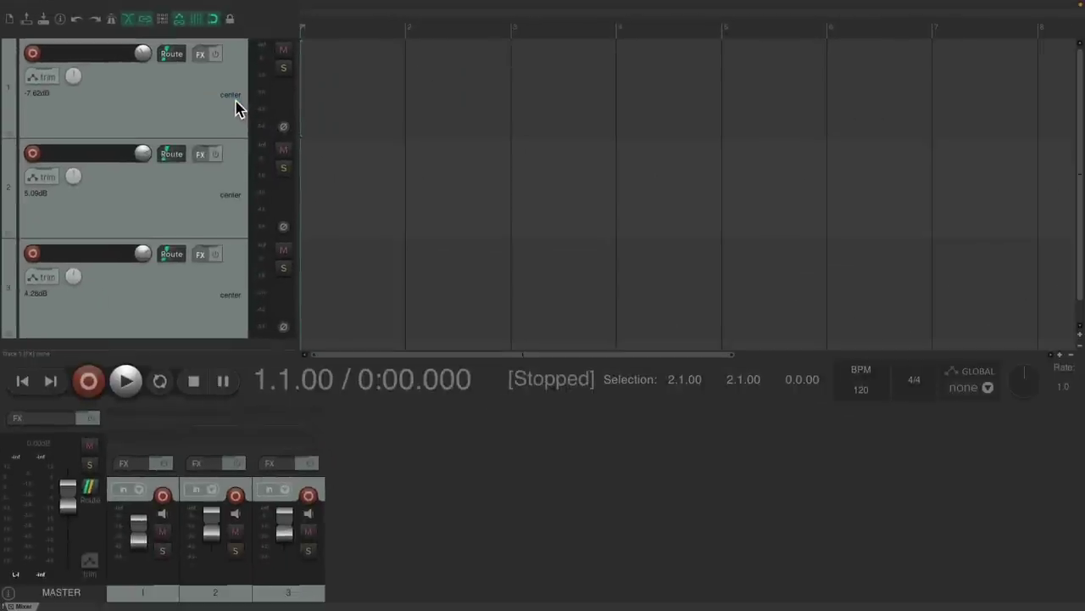
{"action": "key", "text": "ctrl+alt+t"}
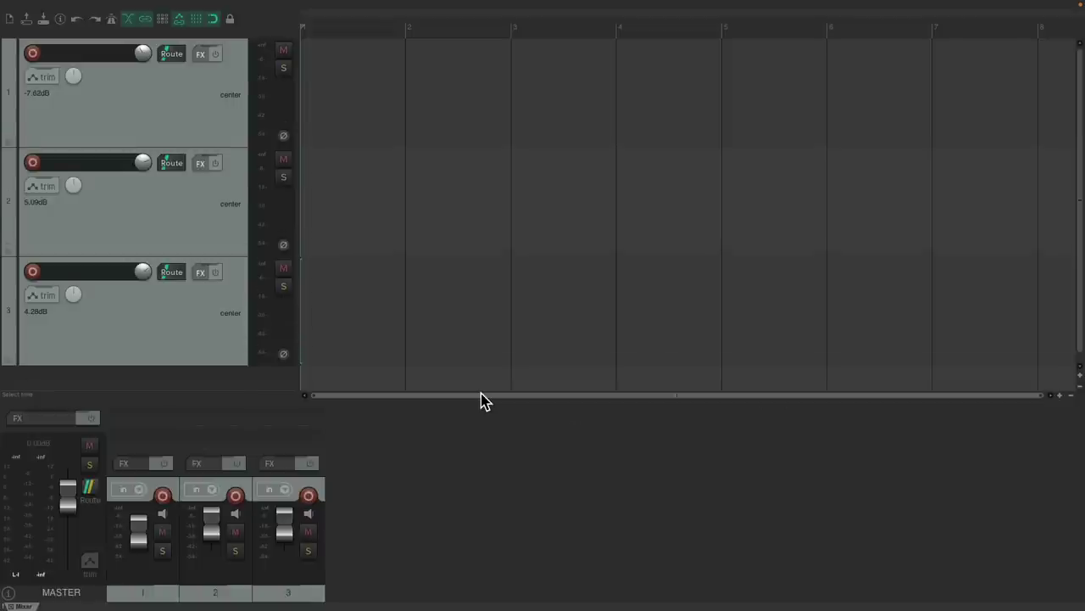
{"action": "key", "text": "ctrl+alt+t"}
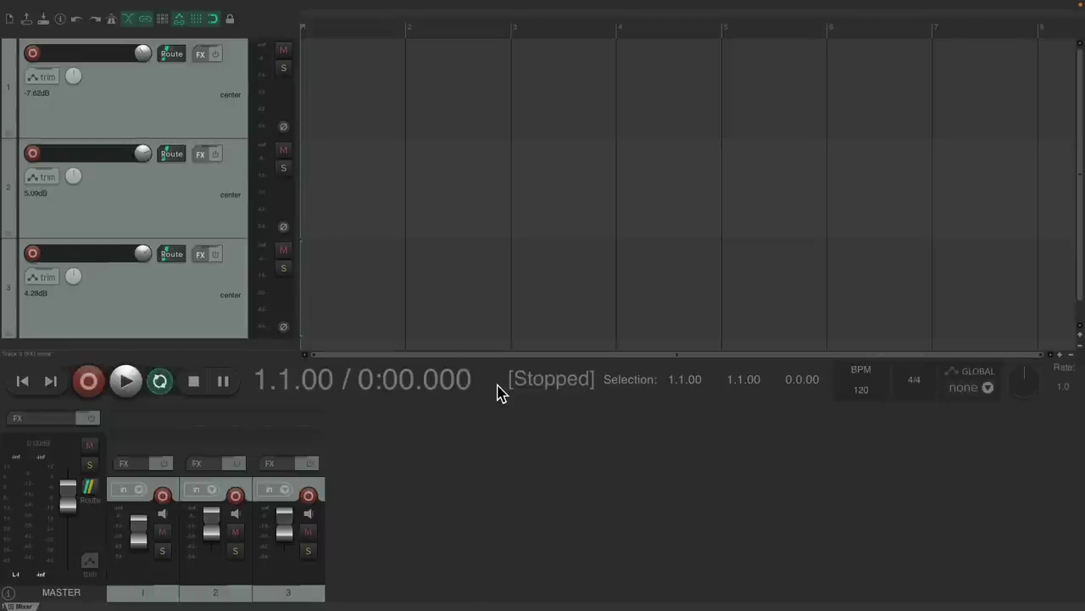
{"action": "key", "text": "ctrl+alt+t"}
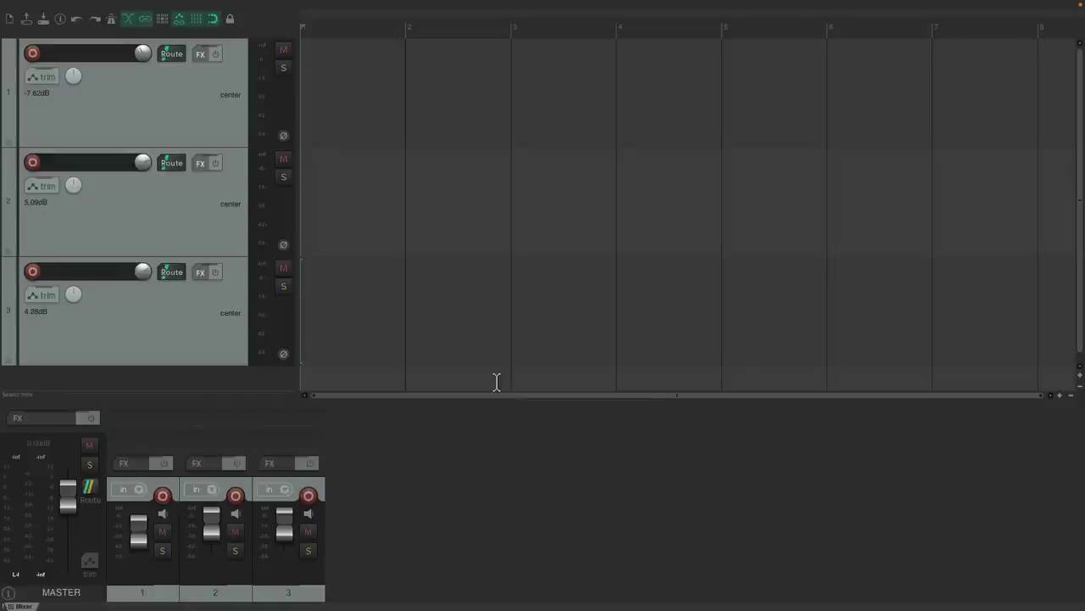
{"action": "key", "text": "ctrl+alt+t"}
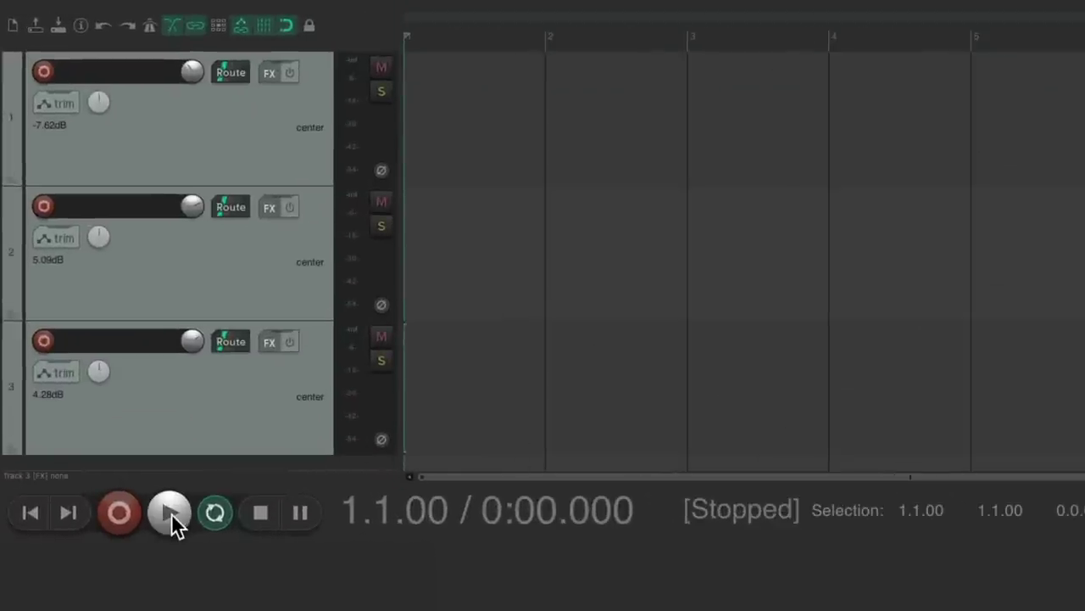
Play the project from its start, restart playback from there several times, and stop it
{"action": "left_click", "coordinate": [172, 514]}
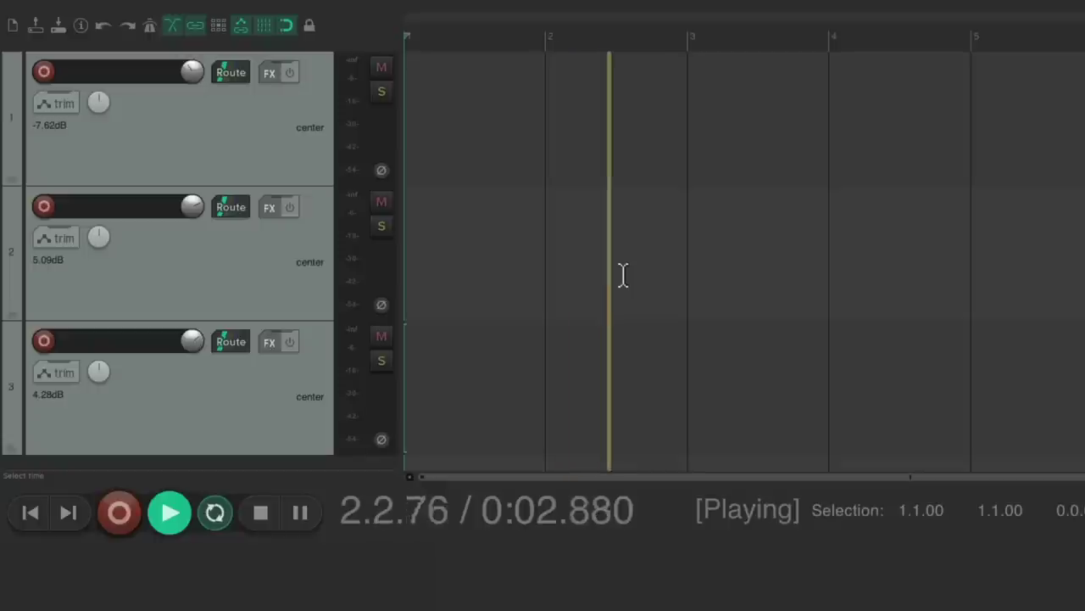
{"action": "left_click", "coordinate": [172, 513]}
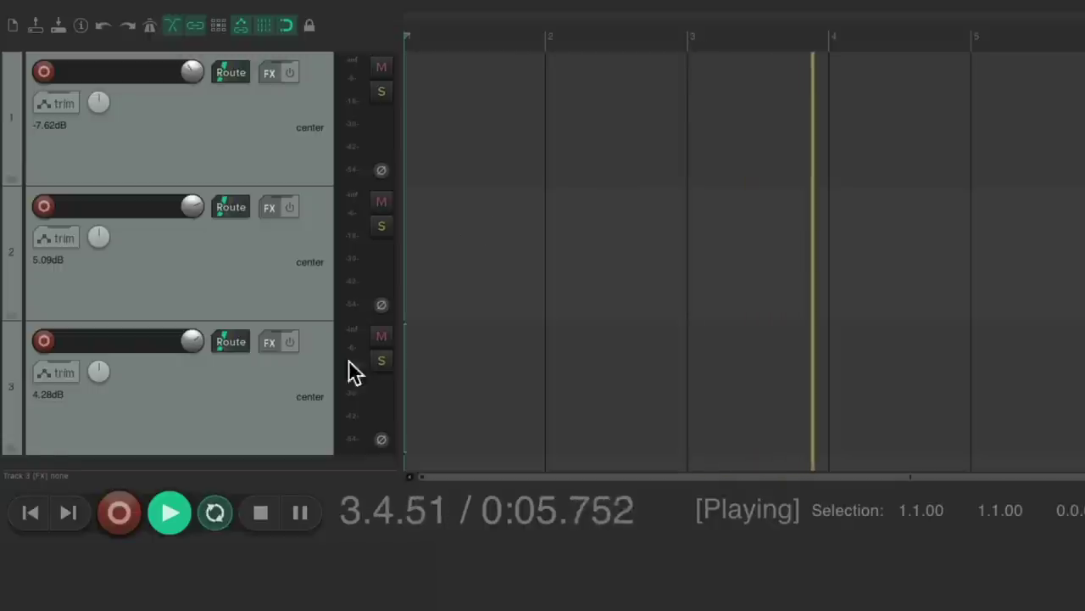
{"action": "left_click", "coordinate": [172, 513]}
{"action": "left_click", "coordinate": [172, 509]}
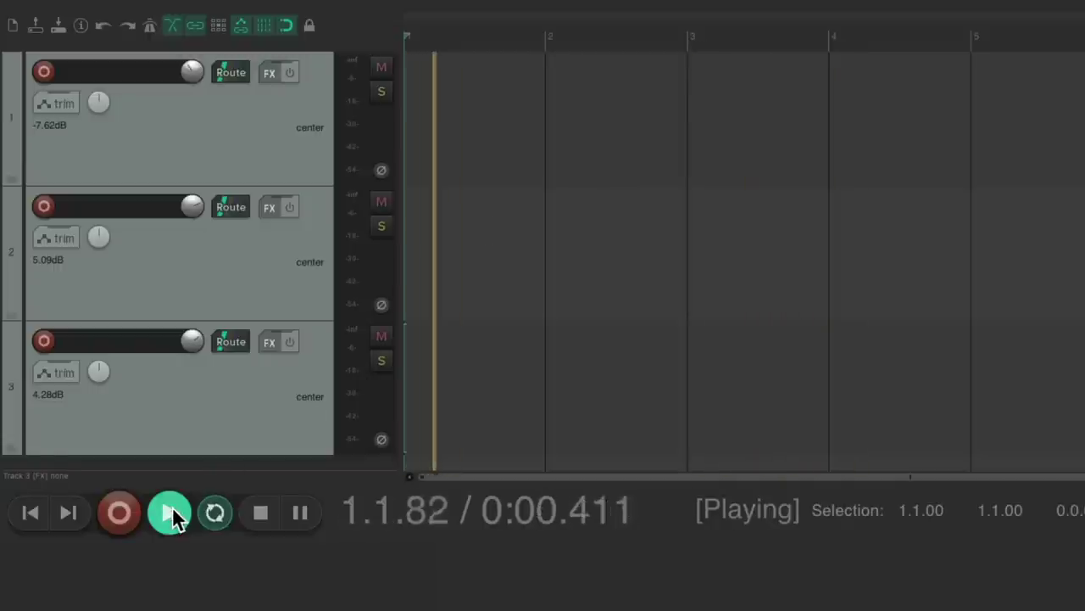
{"action": "left_click", "coordinate": [172, 508]}
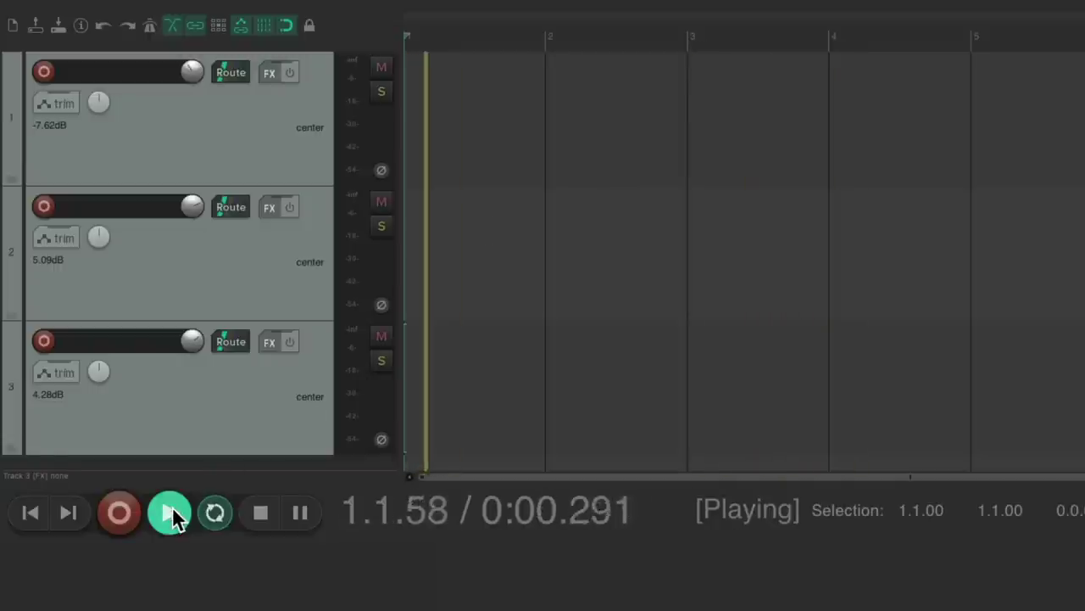
{"action": "left_click", "coordinate": [261, 513]}
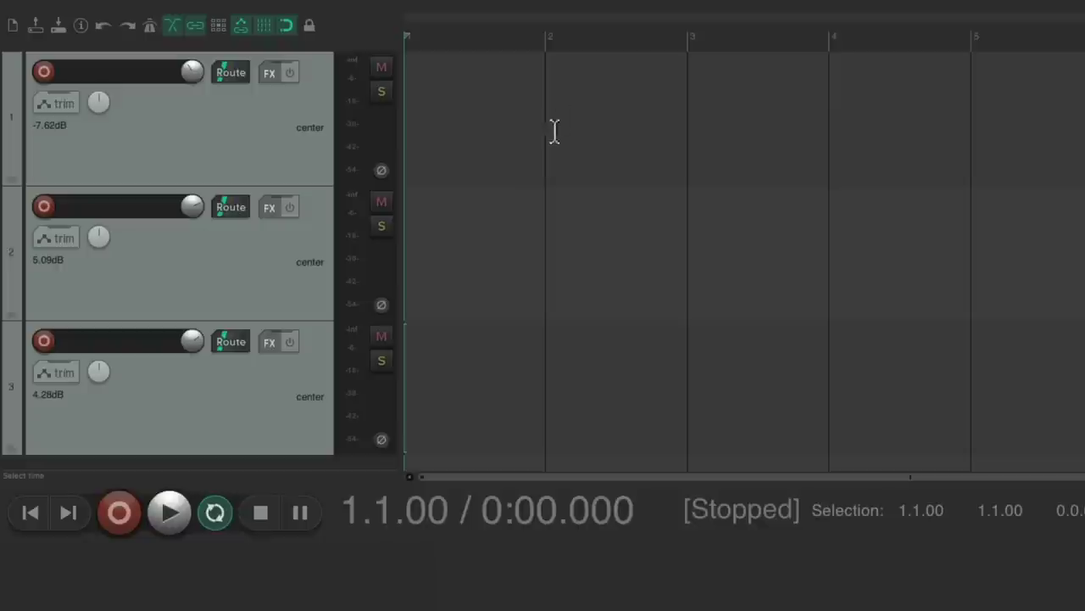
Place the edit cursor at the start of measure 2 and start playback from there
{"action": "left_click", "coordinate": [547, 32]}
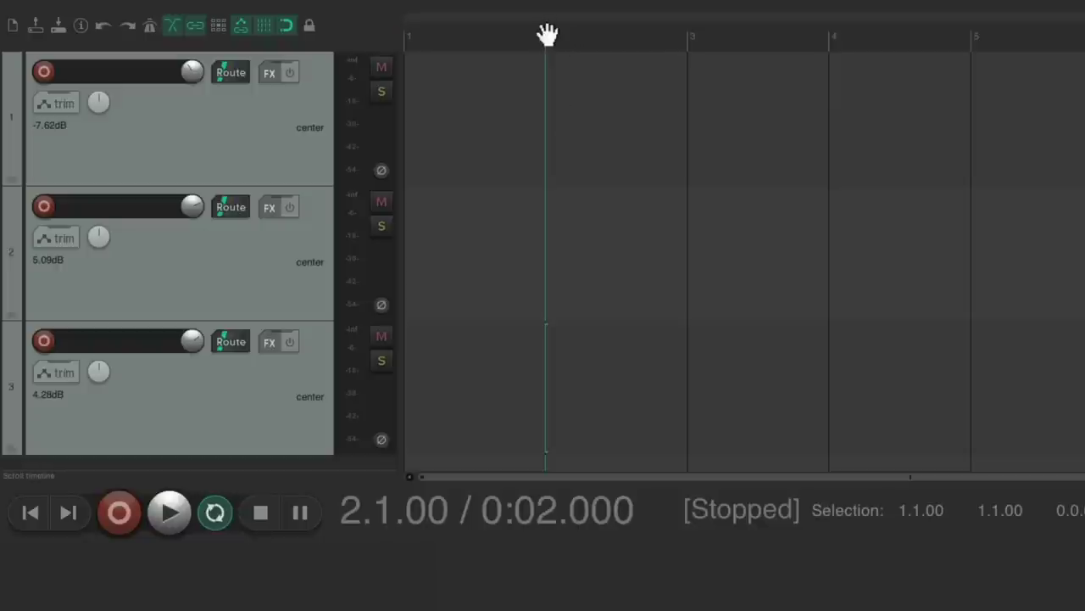
{"action": "left_click", "coordinate": [170, 514]}
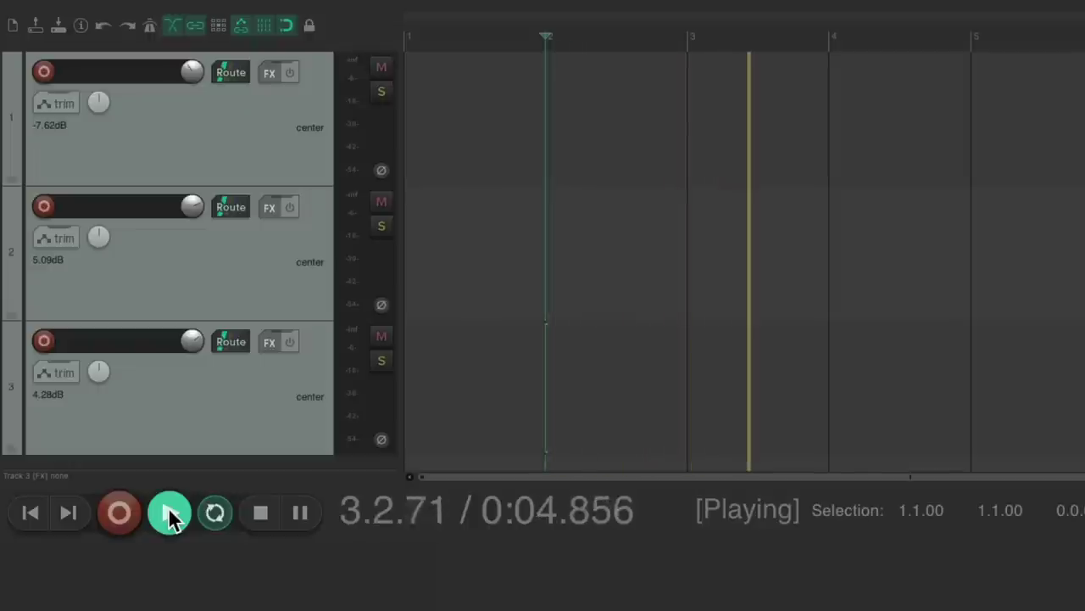
Restart playback from the edit cursor at measure 2 twice, and stop it
{"action": "left_click", "coordinate": [171, 515]}
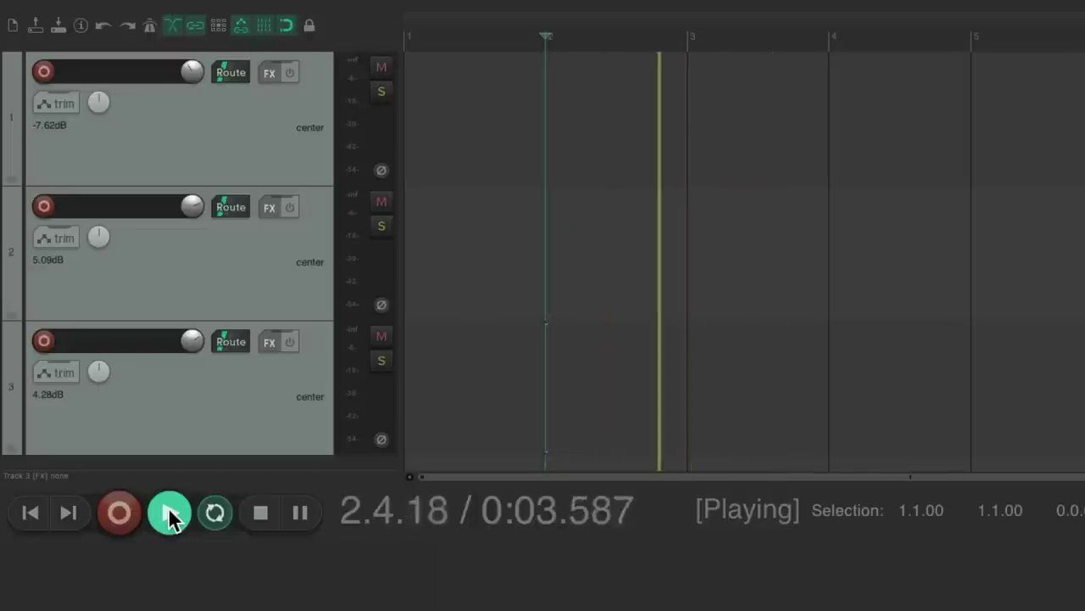
{"action": "left_click", "coordinate": [169, 514]}
{"action": "left_click", "coordinate": [260, 519]}
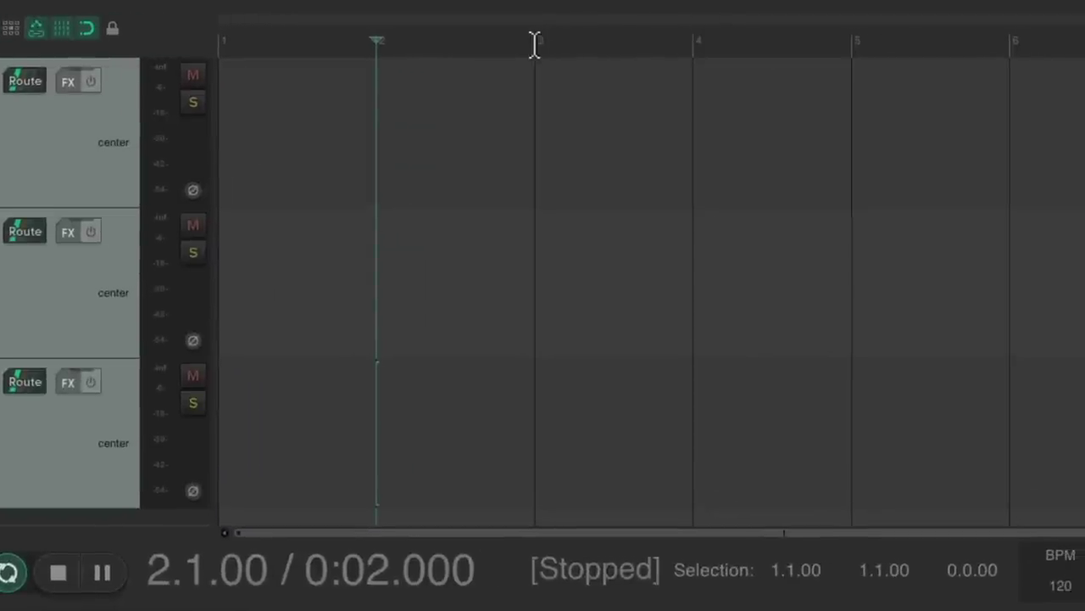
Select the time range from 3.1.00 to 4.1.00, play the project into the looped range, and stop playback
{"action": "left_click_drag", "start_coordinate": [535, 44], "coordinate": [686, 34]}
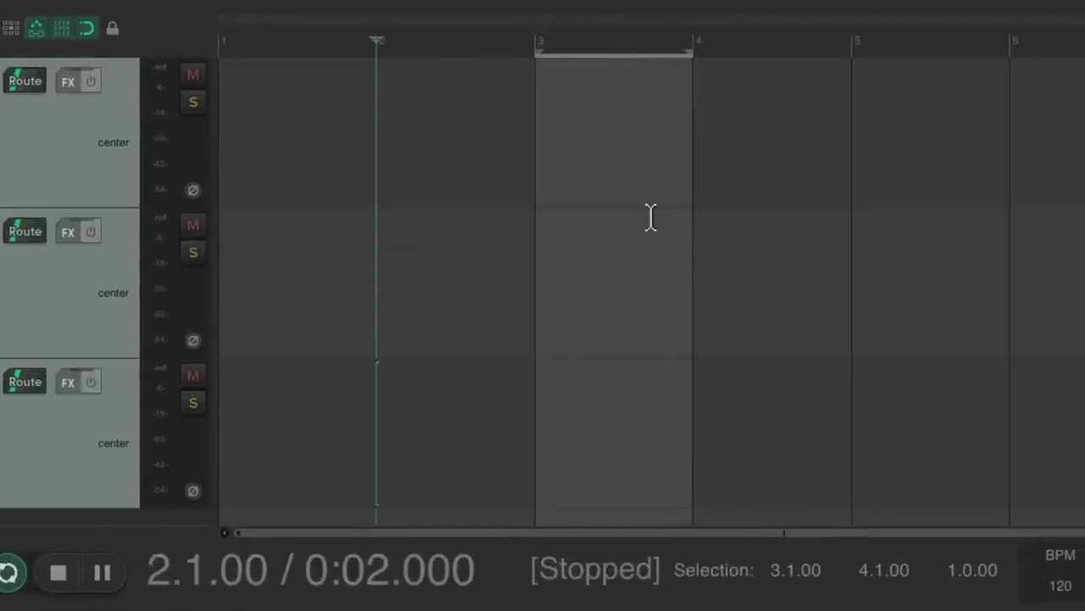
{"action": "key", "text": "space"}
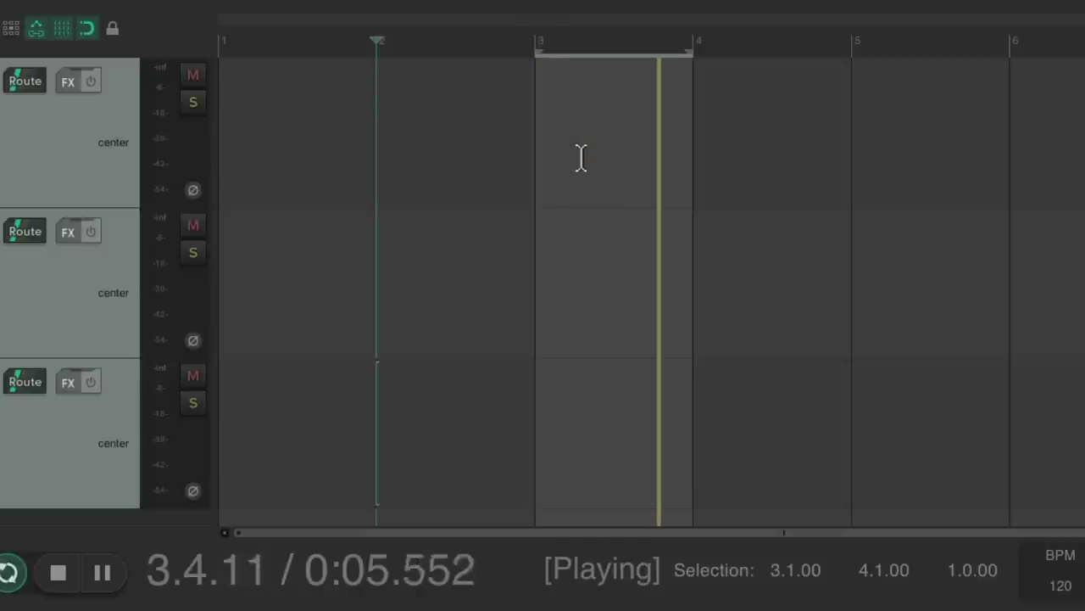
{"action": "key", "text": "space"}
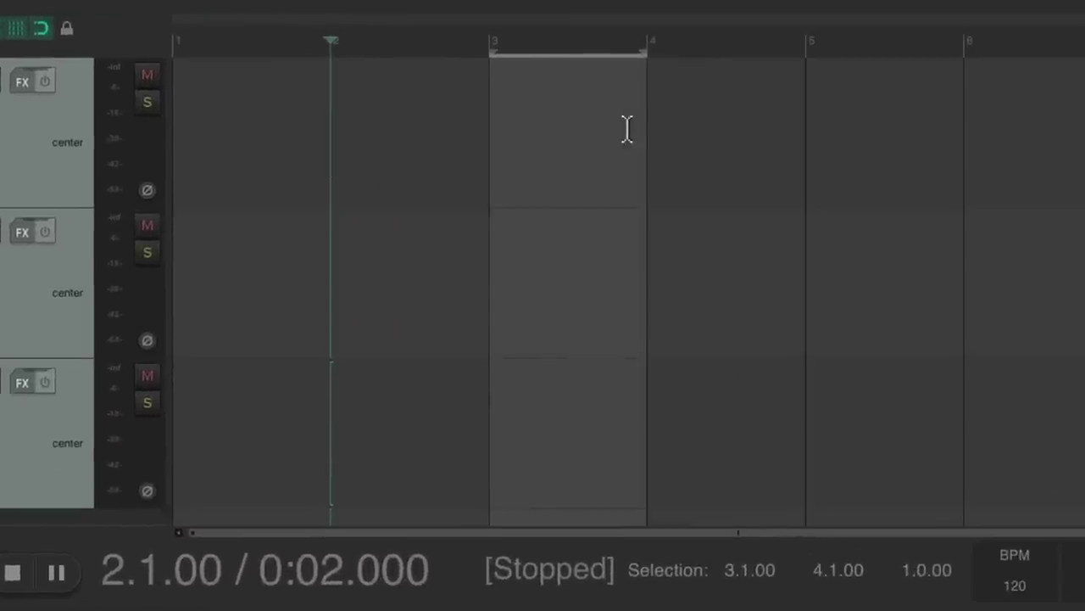
Place the edit cursor at 2.4.00, and play into the looped measure 3 twice, stopping playback each time
{"action": "left_click", "coordinate": [454, 43]}
{"action": "key", "text": "space"}
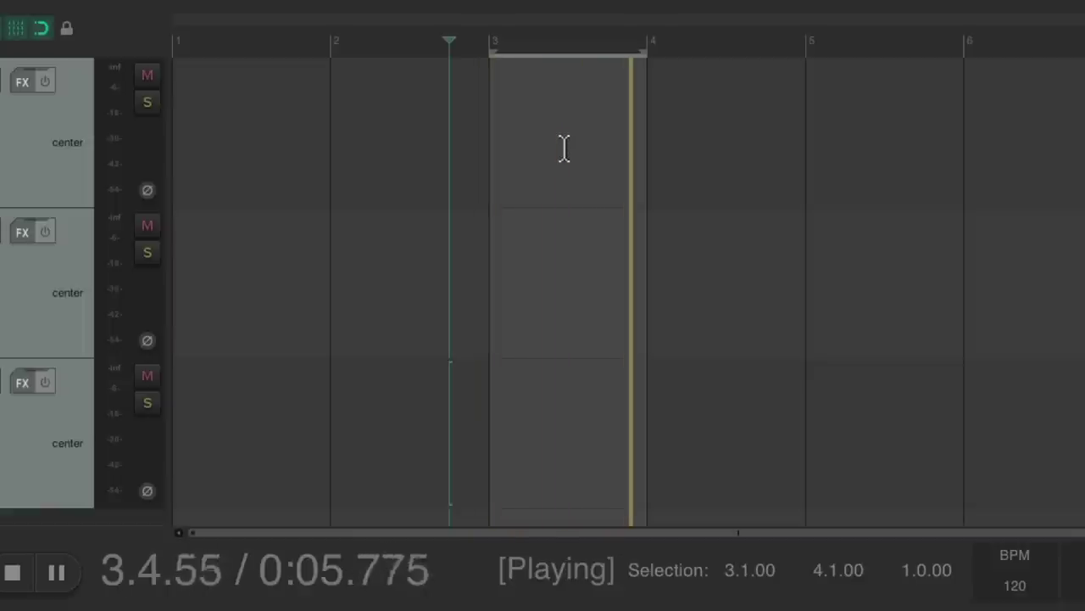
{"action": "key", "text": "space"}
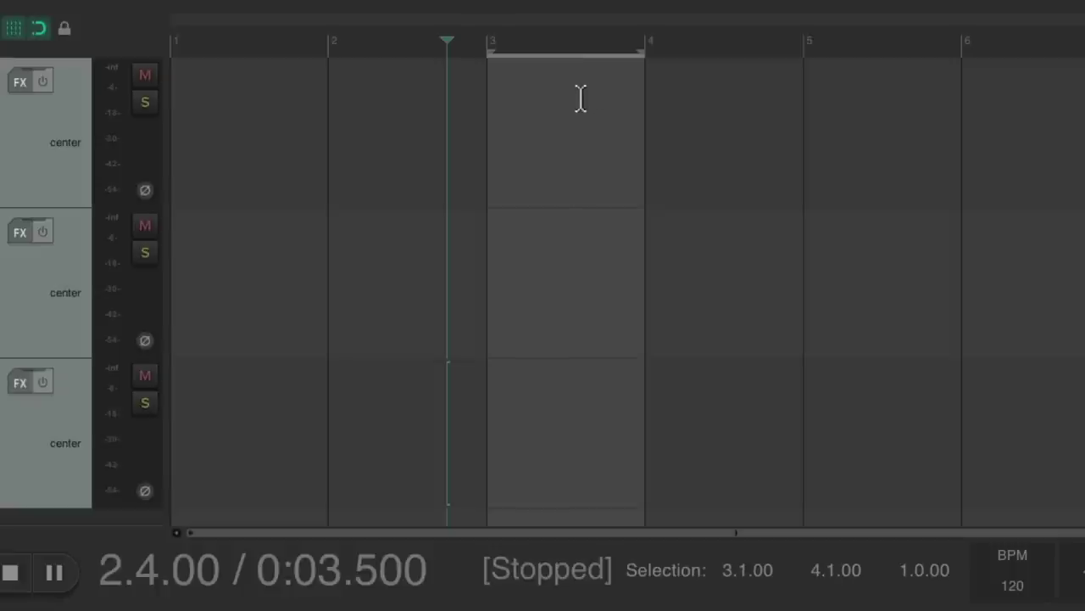
{"action": "key", "text": "space"}
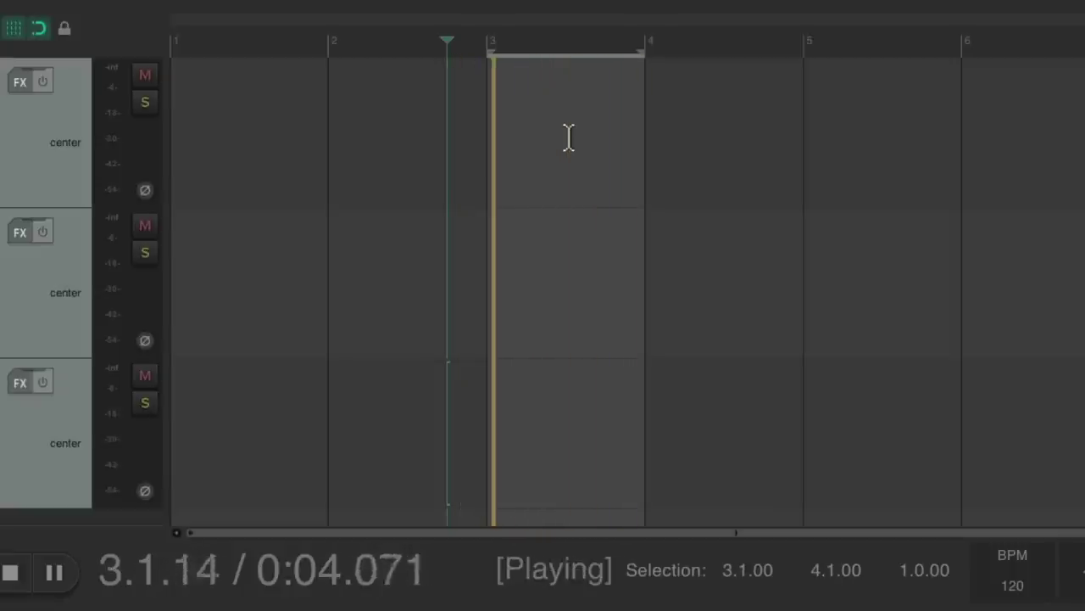
{"action": "key", "text": "space"}
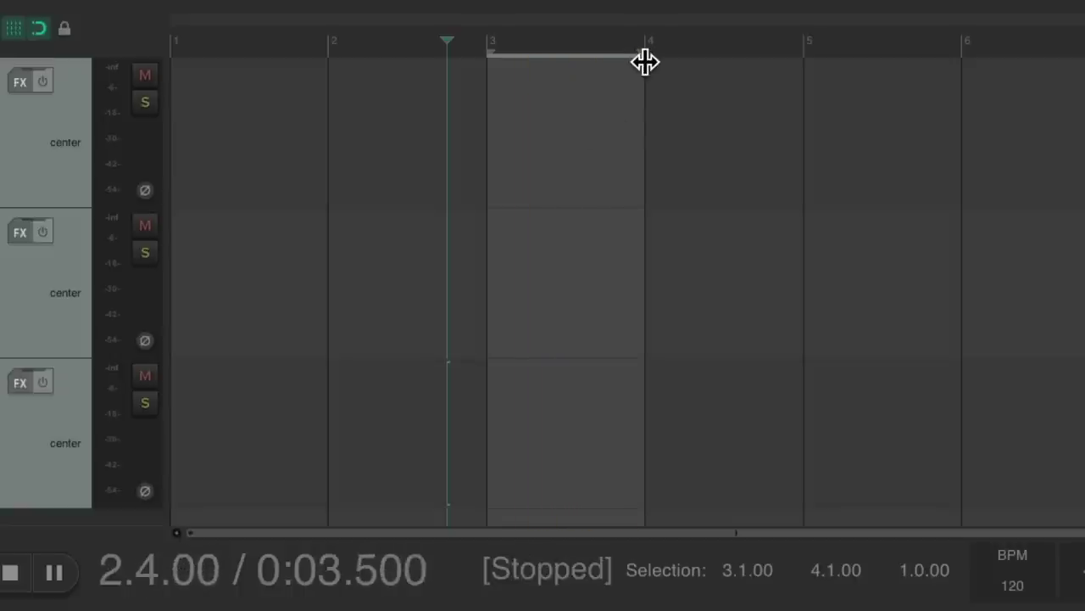
Collapse the time selection over measure 3, undo the change, and redo it so the selection is removed
{"action": "left_click_drag", "start_coordinate": [642, 53], "coordinate": [489, 87]}
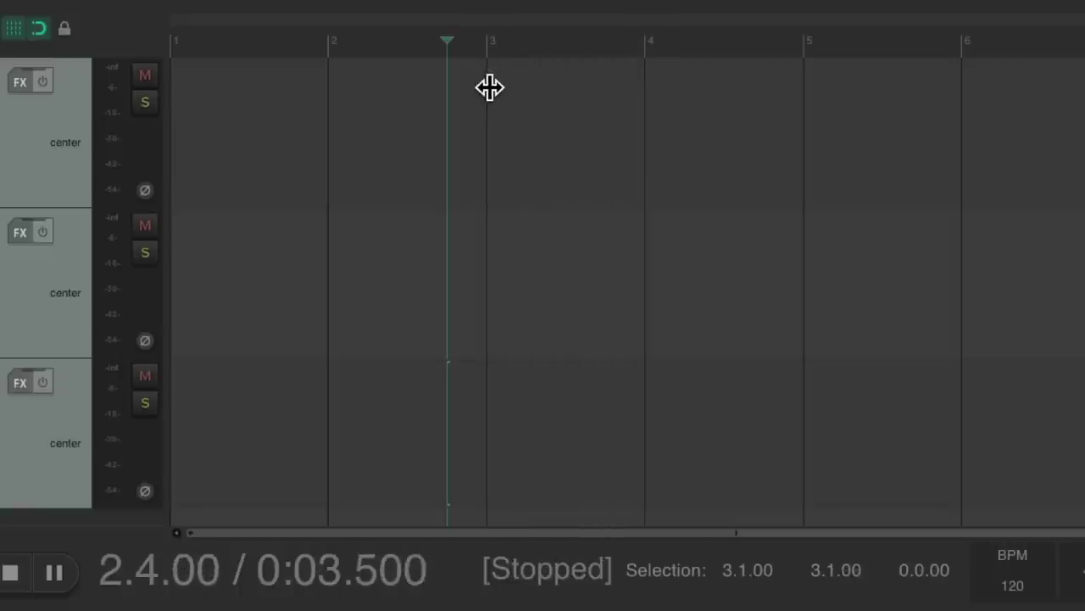
{"action": "key", "text": "ctrl+z"}
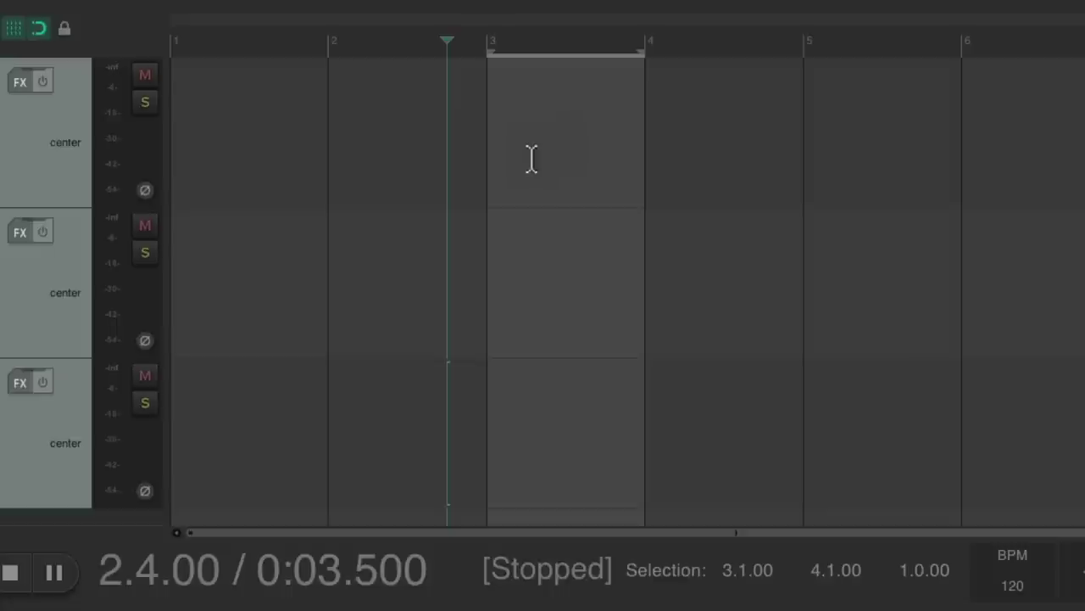
{"action": "key", "text": "ctrl+shift+z"}
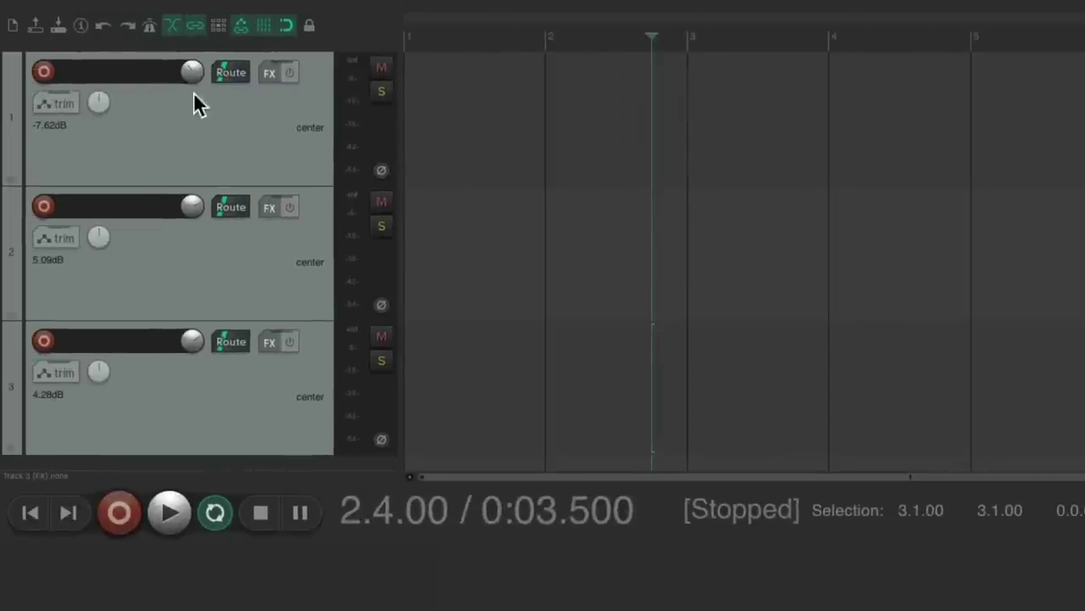
Record-arm track 1, record guitar from 1.4.00 until past measure 5, and delete the recorded item
{"action": "left_click", "coordinate": [45, 72]}
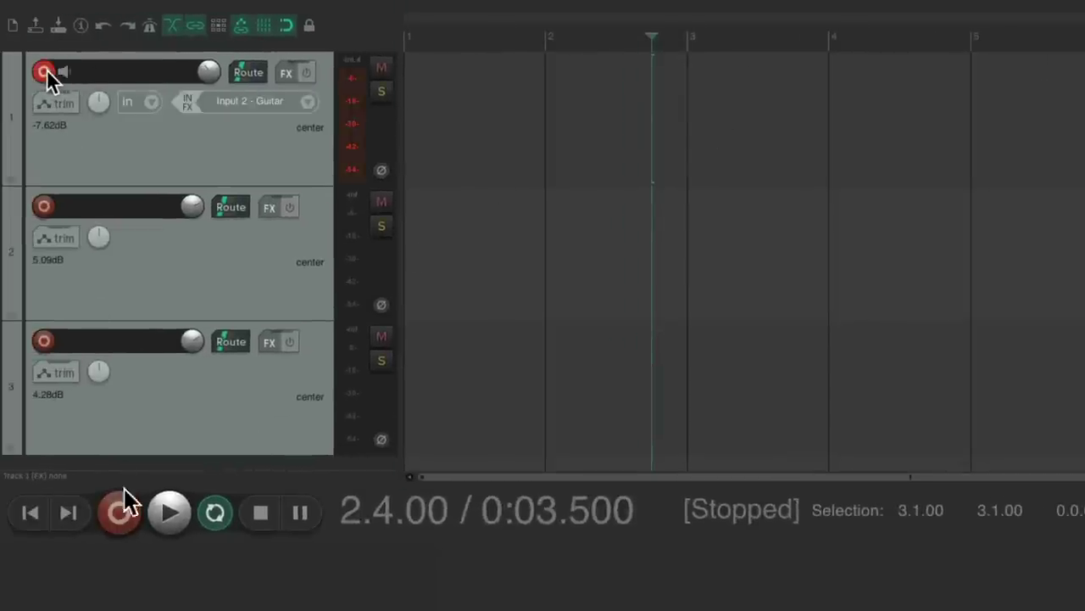
{"action": "left_click", "coordinate": [125, 510]}
{"action": "left_click", "coordinate": [119, 513]}
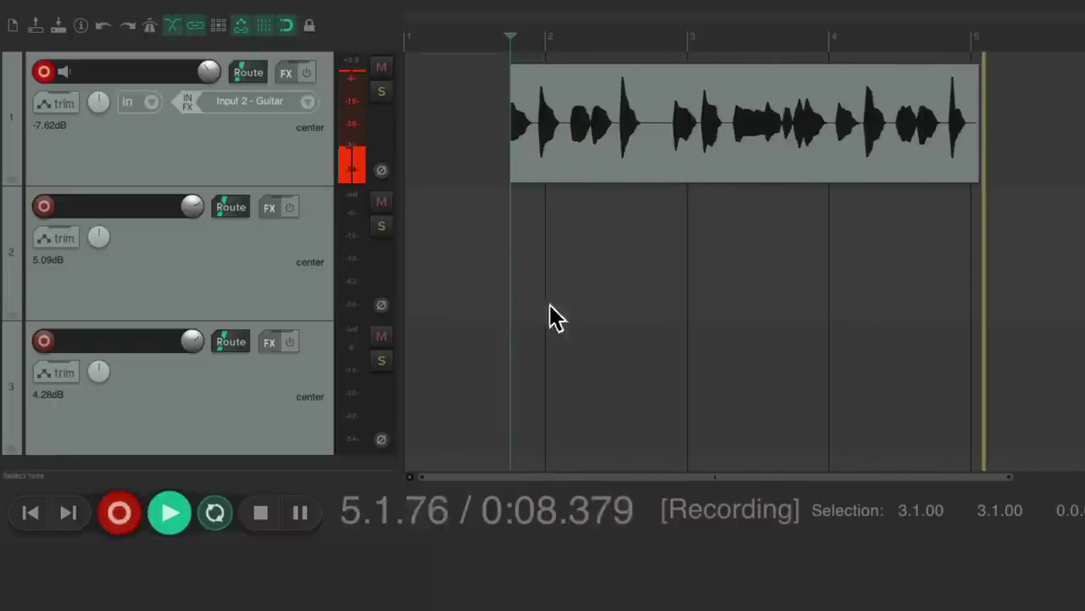
{"action": "left_click", "coordinate": [260, 511]}
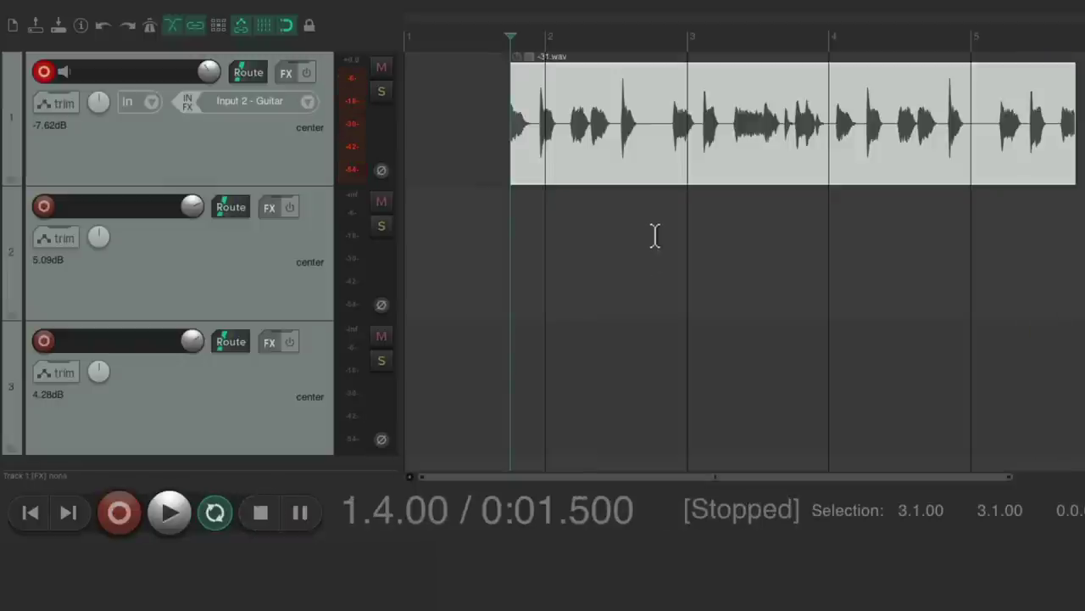
{"action": "key", "text": "Delete"}
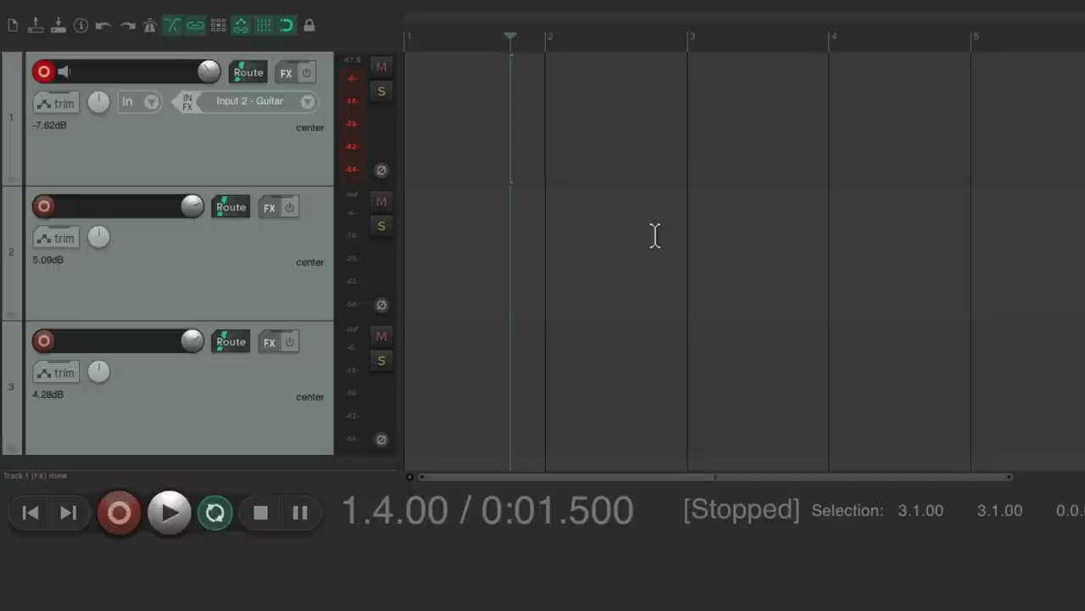
Select the time range from 2.1.00 to 3.1.00, and loop-record takes on track 1 starting from 1.4.00
{"action": "left_click_drag", "start_coordinate": [547, 39], "coordinate": [684, 39]}
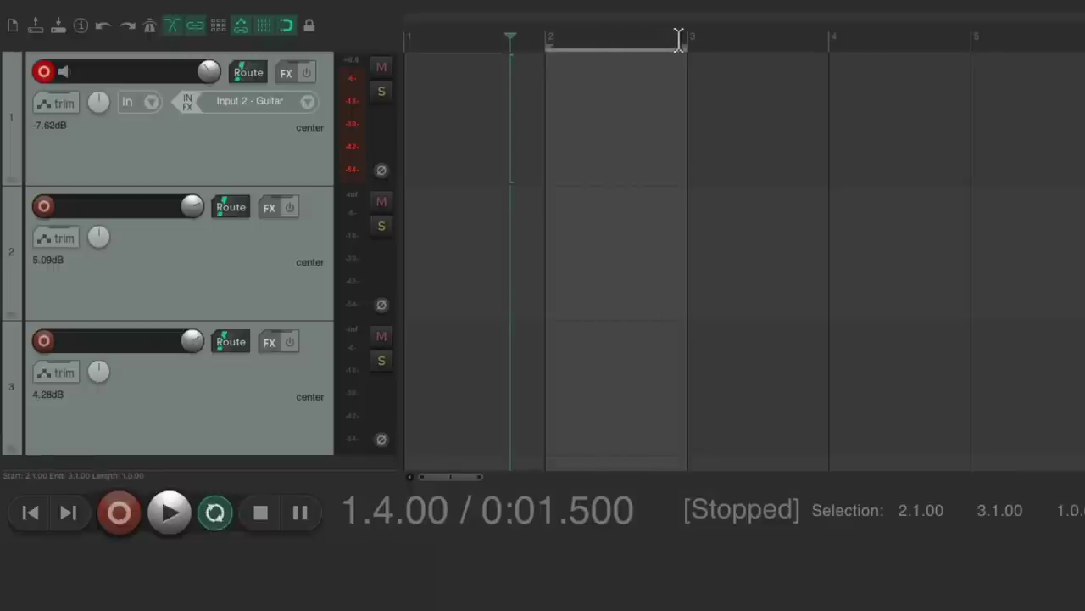
{"action": "left_click", "coordinate": [116, 515]}
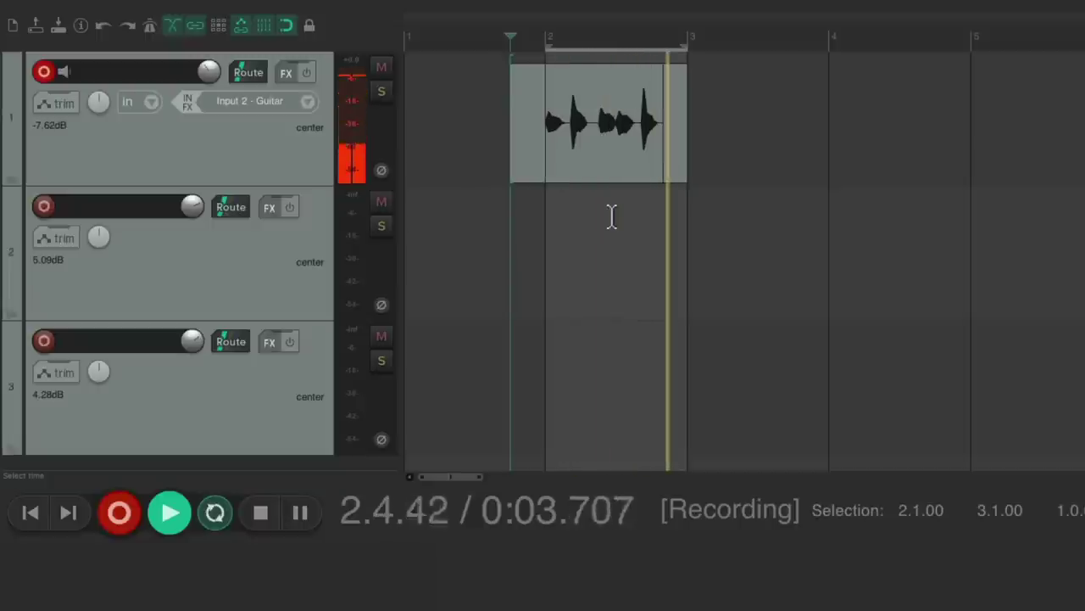
{"action": "left_click", "coordinate": [259, 513]}
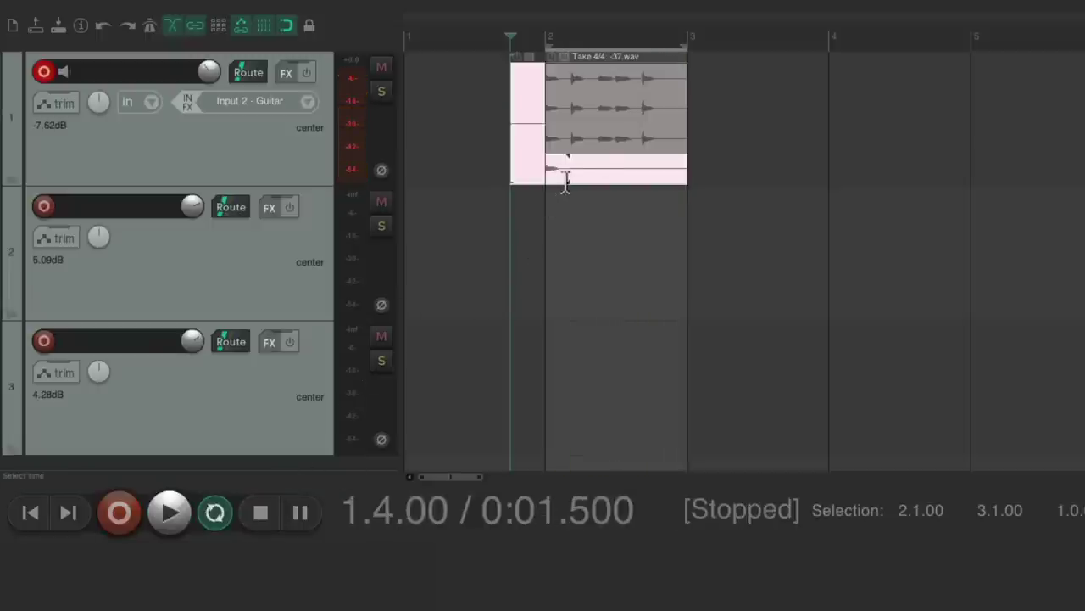
Make the first, second and third takes active in turn, and delete the recorded items from track 1
{"action": "left_click", "coordinate": [590, 75]}
{"action": "left_click", "coordinate": [592, 103]}
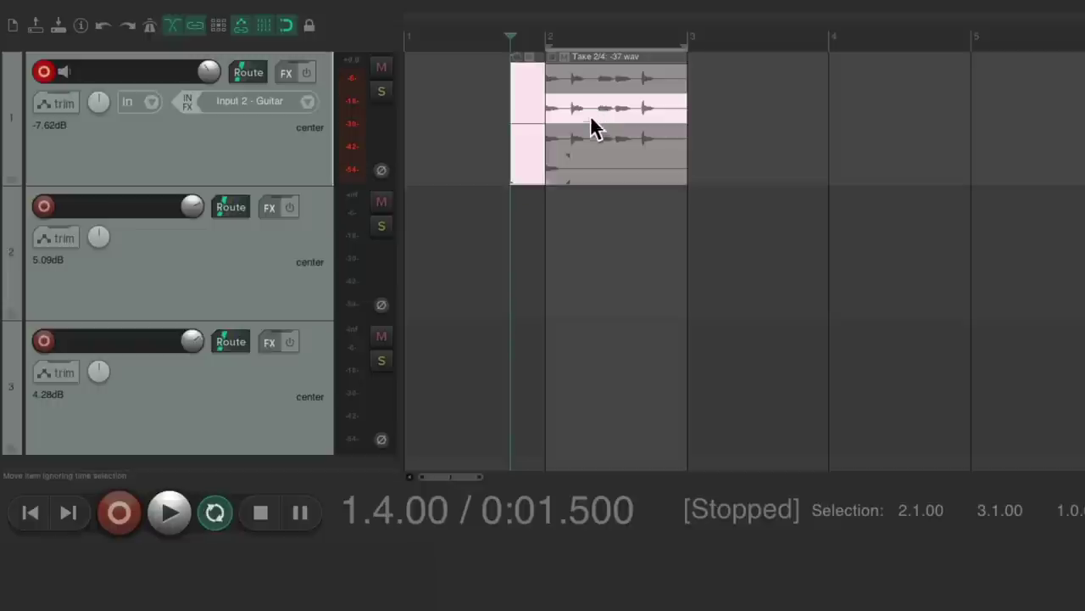
{"action": "left_click", "coordinate": [591, 126]}
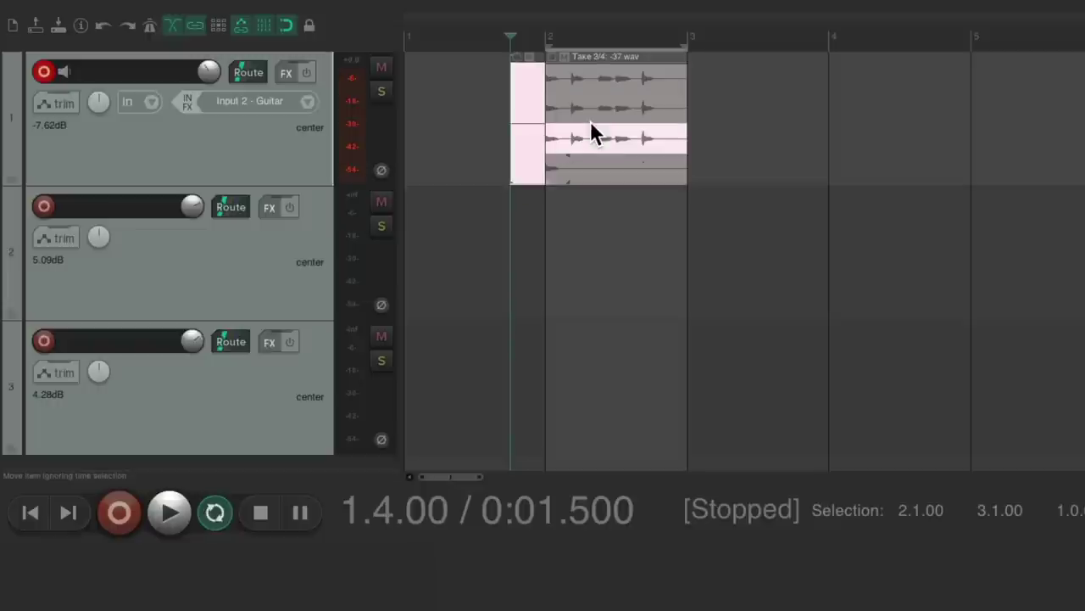
{"action": "key", "text": "Delete"}
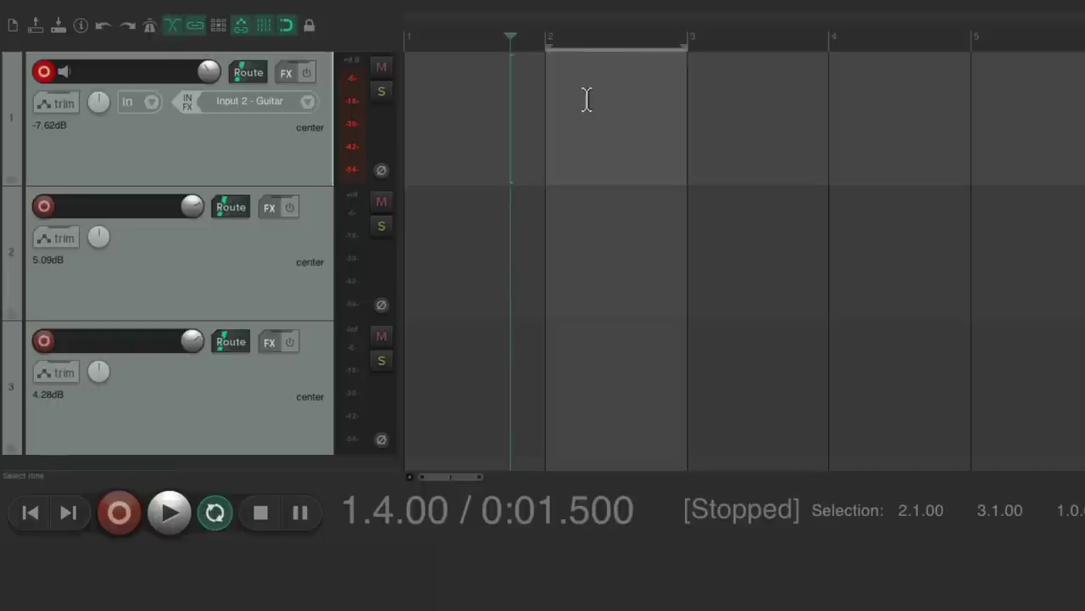
Place the edit cursor at 2.1.00, and loop-record takes on track 1 across the selected measure
{"action": "left_click", "coordinate": [547, 36]}
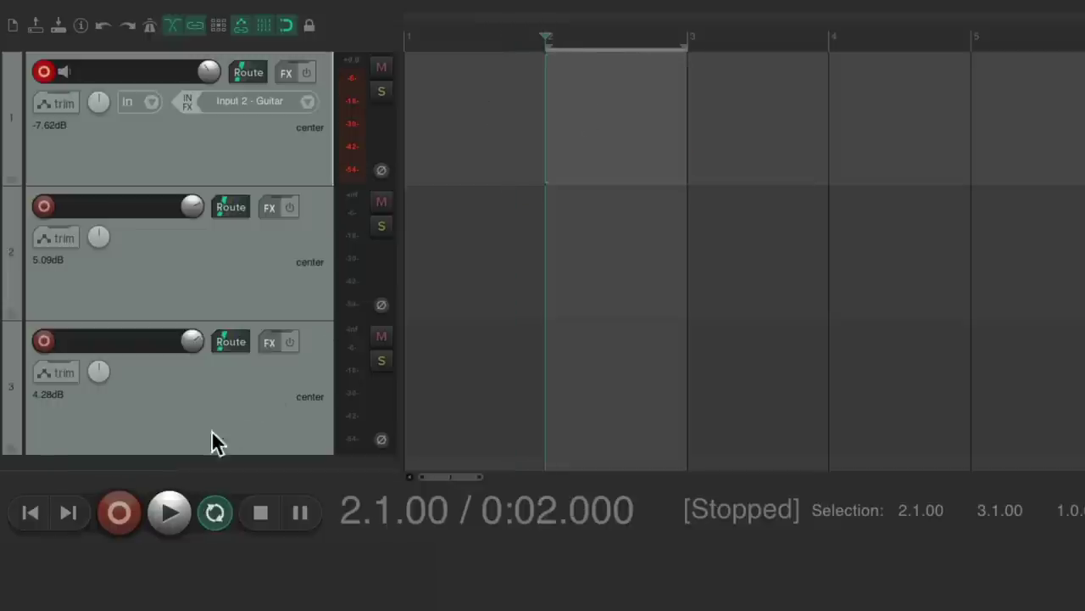
{"action": "left_click", "coordinate": [119, 512]}
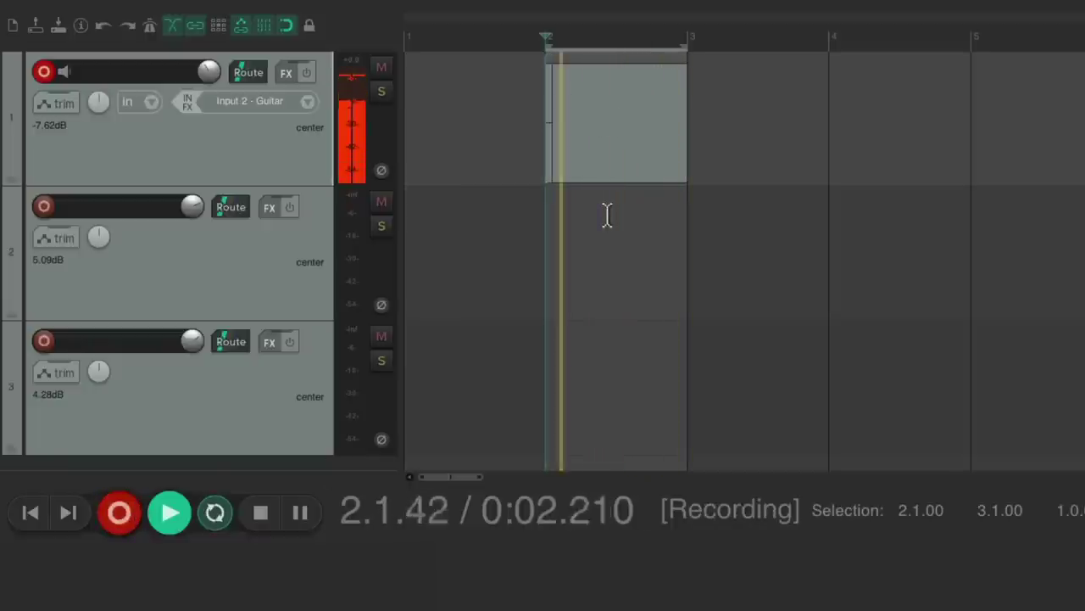
{"action": "left_click", "coordinate": [267, 510]}
Make each of the four takes active in turn, return to the first, and delete the recorded item
{"action": "left_click", "coordinate": [596, 75]}
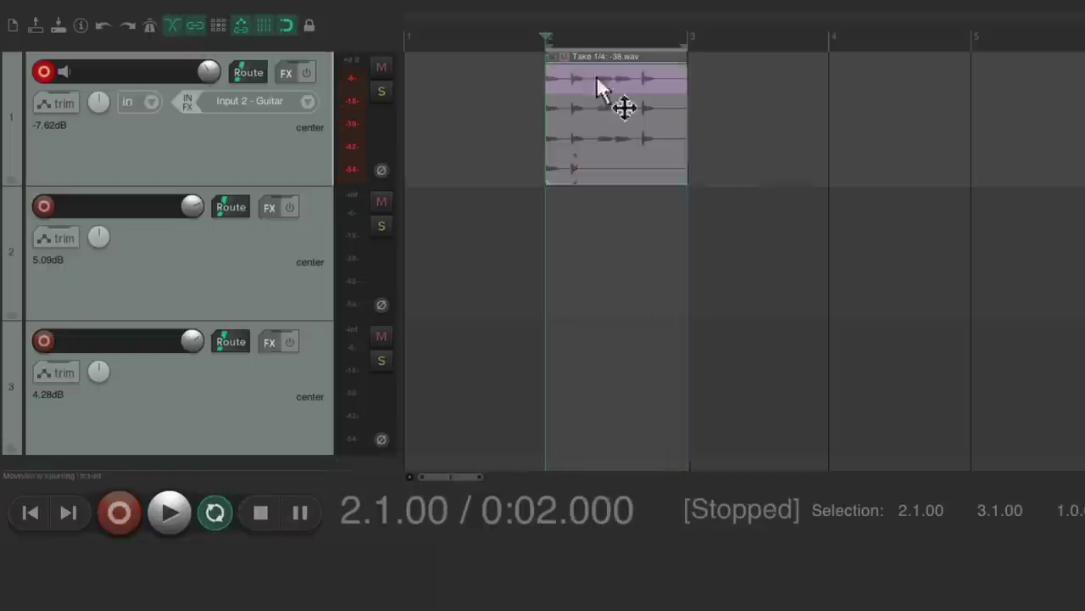
{"action": "left_click", "coordinate": [596, 108]}
{"action": "left_click", "coordinate": [597, 135]}
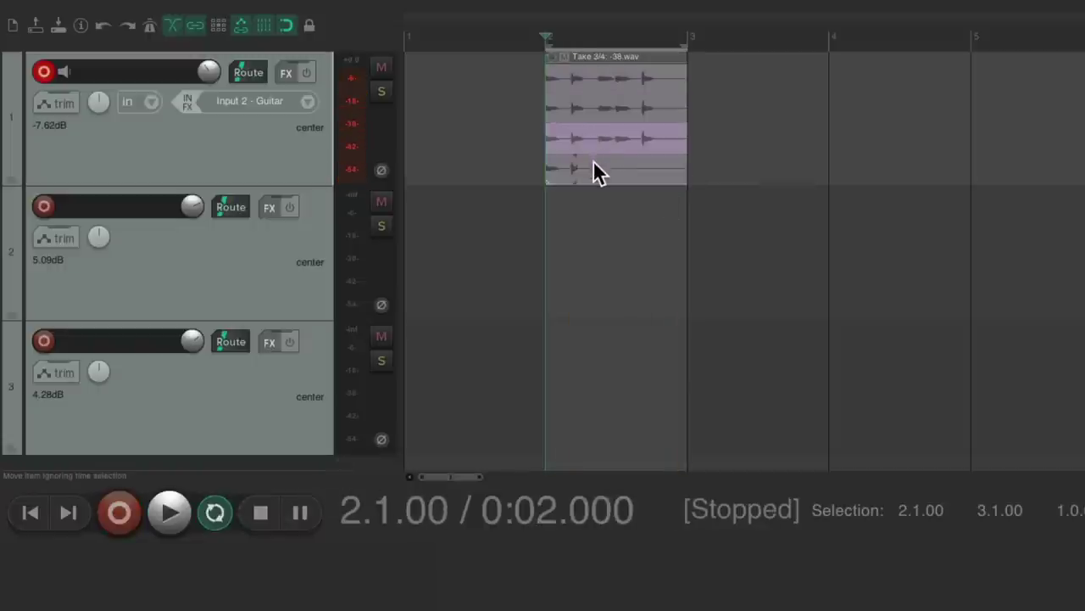
{"action": "left_click", "coordinate": [593, 166]}
{"action": "left_click", "coordinate": [593, 73]}
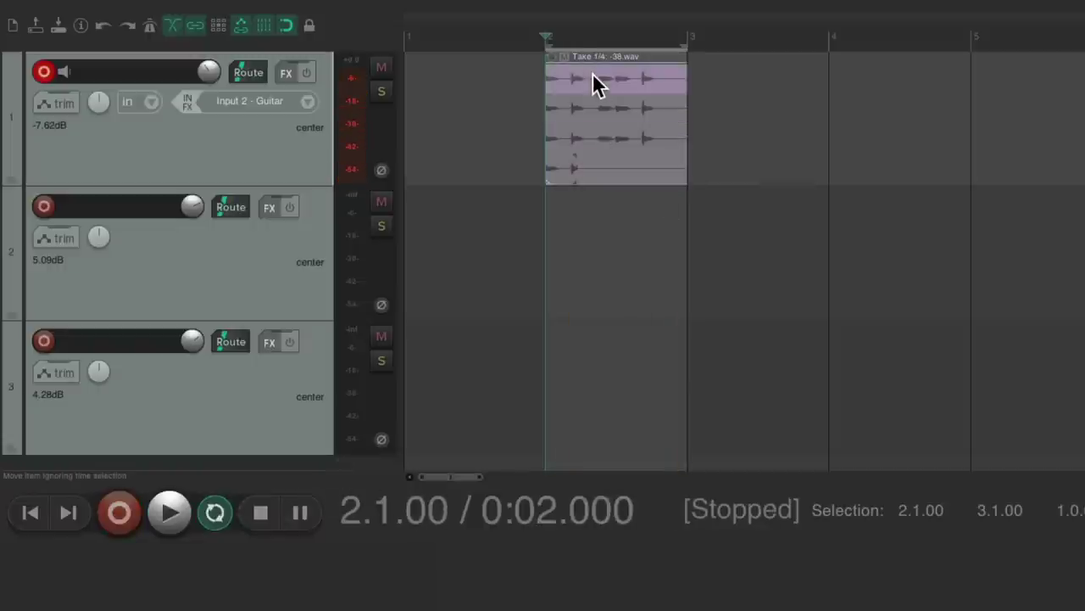
{"action": "key", "text": "Delete"}
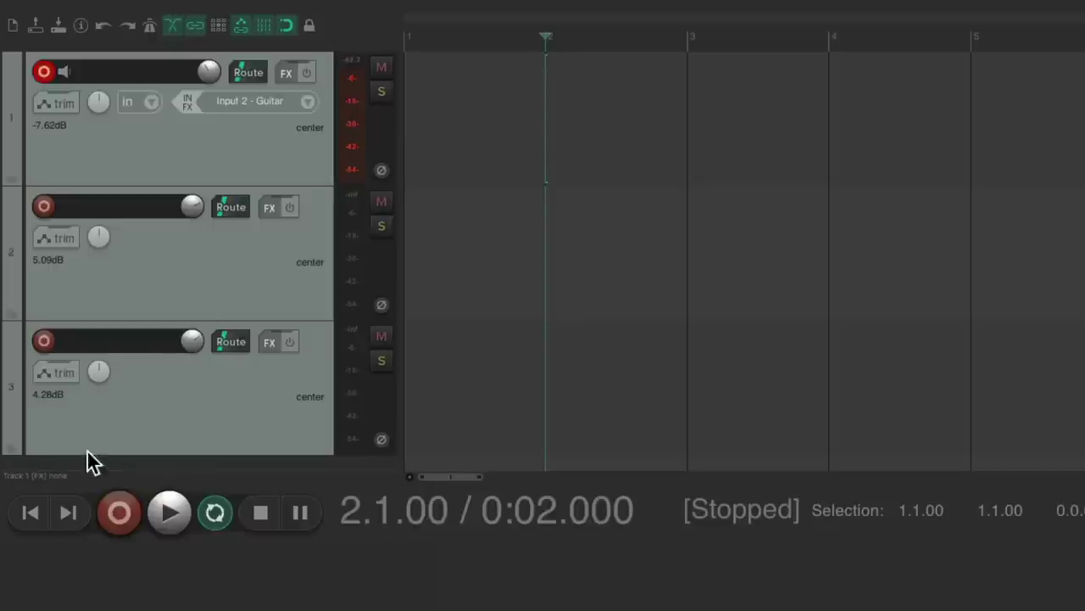
Jump the edit cursor between the project's start and end several times, leaving it at the start
{"action": "left_click", "coordinate": [37, 519]}
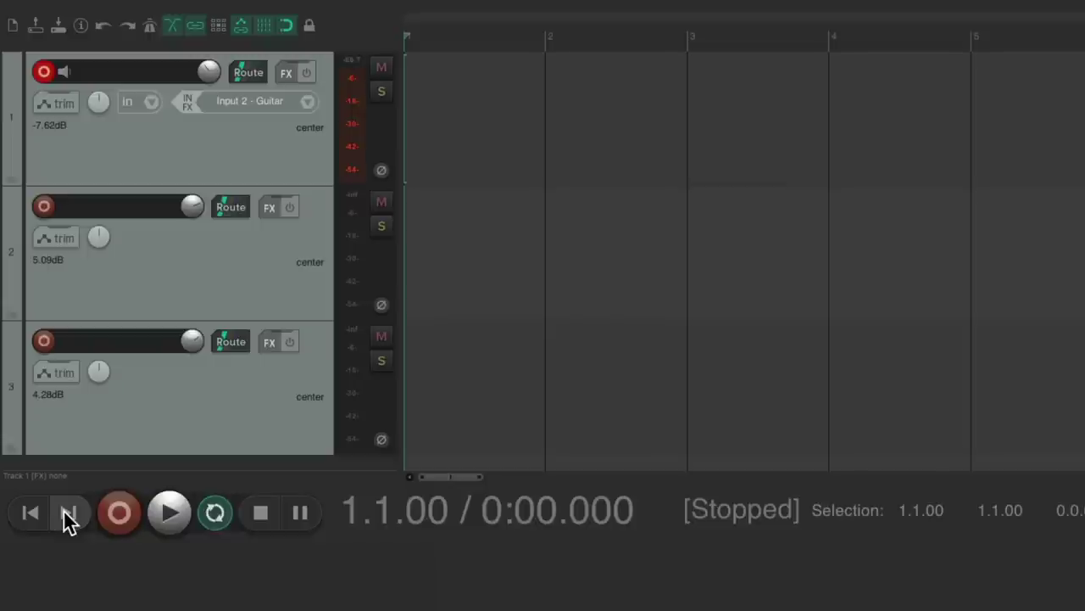
{"action": "left_click", "coordinate": [68, 514]}
{"action": "left_click", "coordinate": [30, 512]}
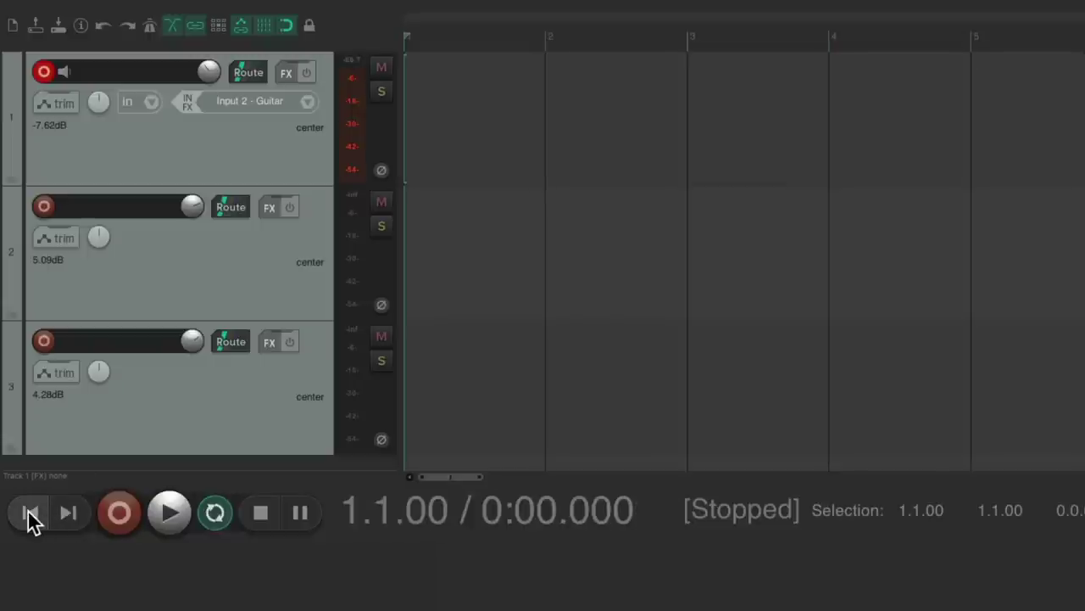
{"action": "left_click", "coordinate": [68, 512]}
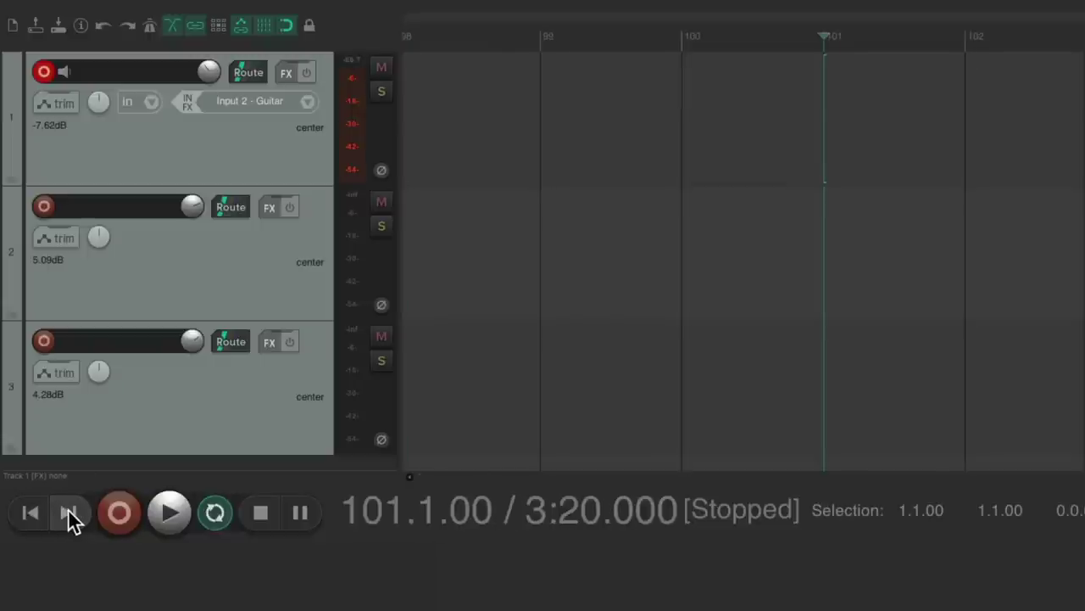
{"action": "left_click", "coordinate": [31, 513]}
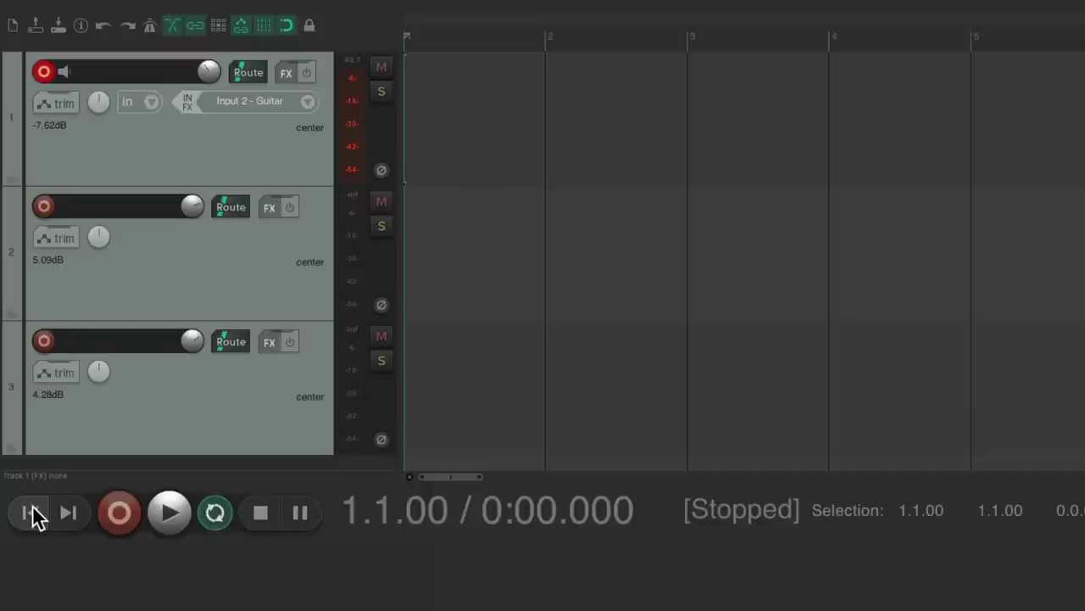
Insert four markers, one within each of measures 1 to 4, from about 1.3.39 to 4.2.74, and return the edit cursor to the project start
{"action": "left_click", "coordinate": [488, 41]}
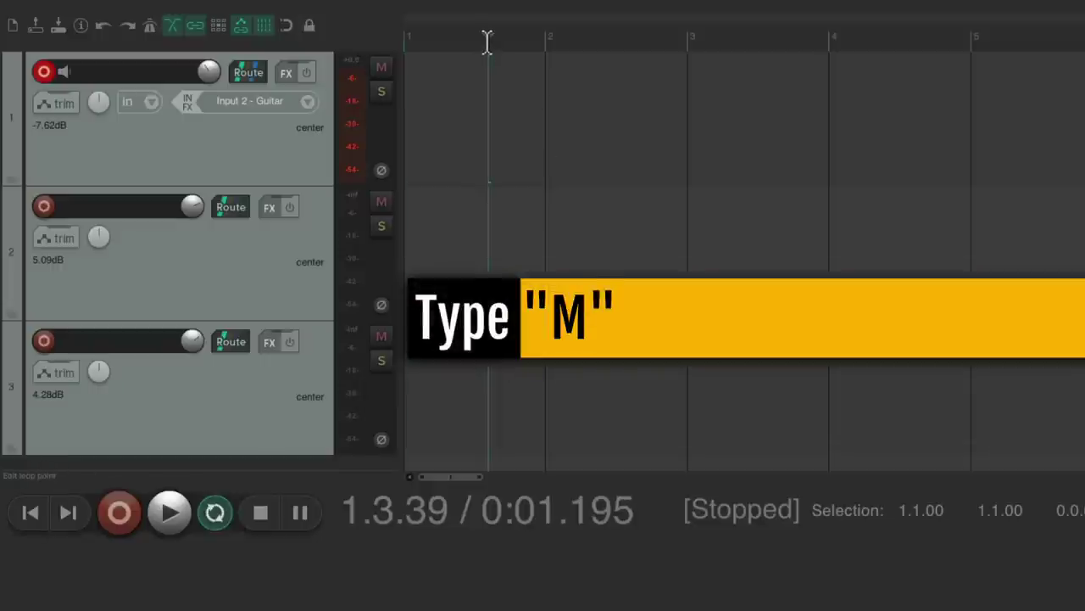
{"action": "left_click", "coordinate": [632, 37]}
{"action": "key", "text": "m"}
{"action": "left_click", "coordinate": [755, 36]}
{"action": "key", "text": "m"}
{"action": "left_click", "coordinate": [890, 35]}
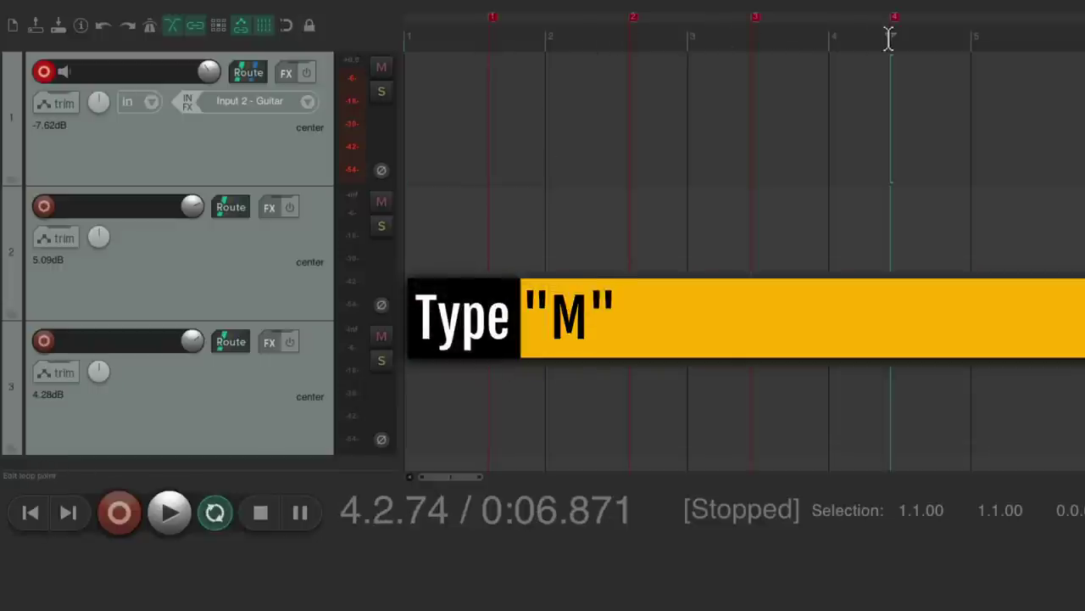
{"action": "key", "text": "m"}
{"action": "left_click", "coordinate": [29, 514]}
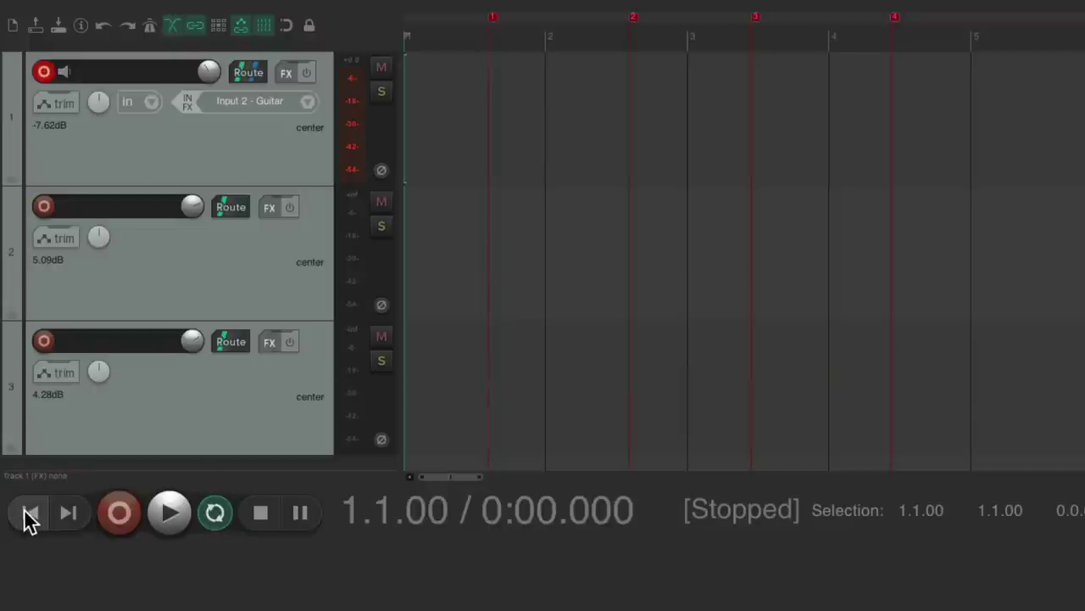
Enable using transport home/end for markers, and step the edit cursor forward through all four markers and back to the project start
{"action": "right_click", "coordinate": [30, 518]}
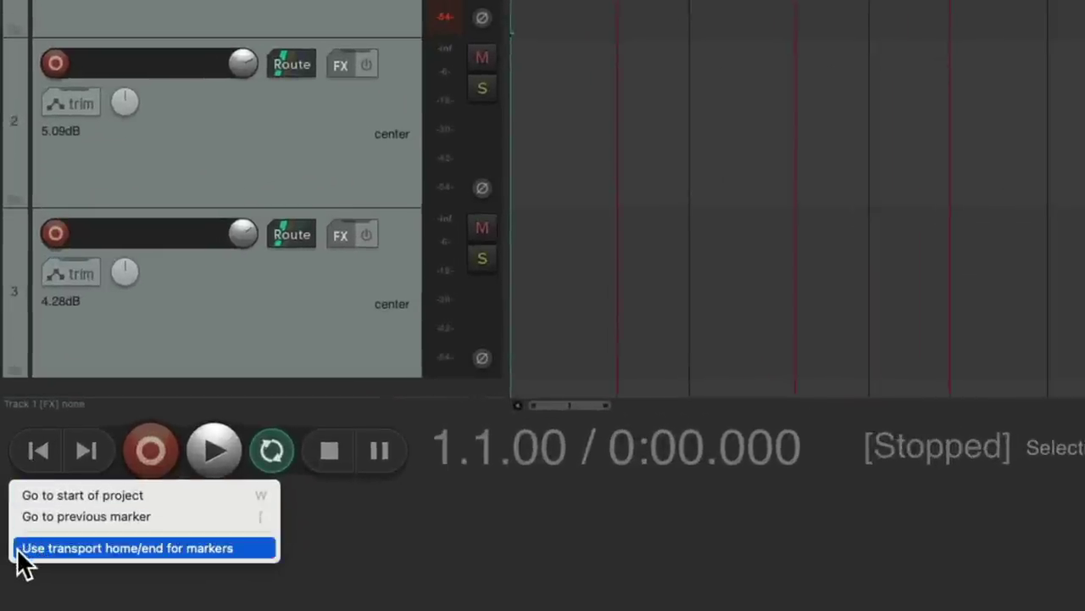
{"action": "left_click", "coordinate": [19, 549]}
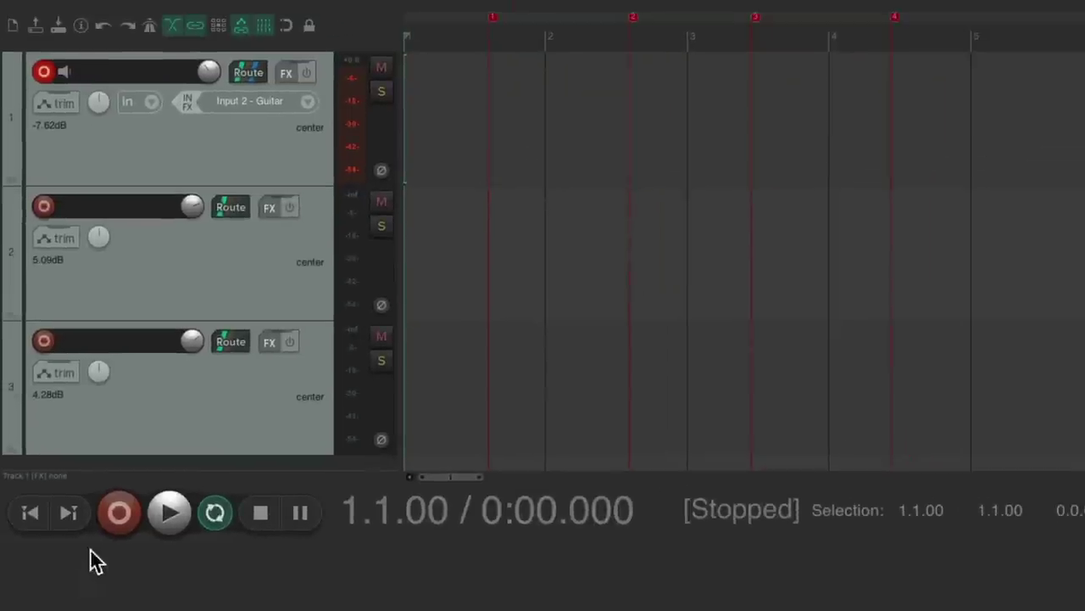
{"action": "left_click", "coordinate": [70, 508]}
{"action": "left_click", "coordinate": [69, 508]}
{"action": "left_click", "coordinate": [70, 508]}
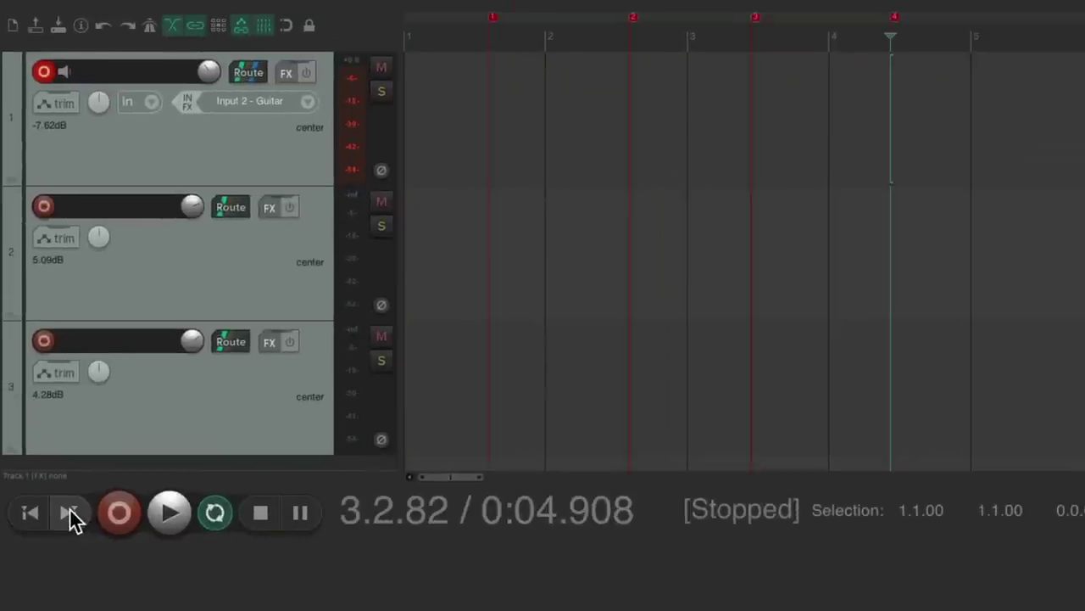
{"action": "left_click", "coordinate": [70, 508]}
{"action": "left_click", "coordinate": [30, 513]}
{"action": "left_click", "coordinate": [30, 513]}
{"action": "left_click", "coordinate": [30, 513]}
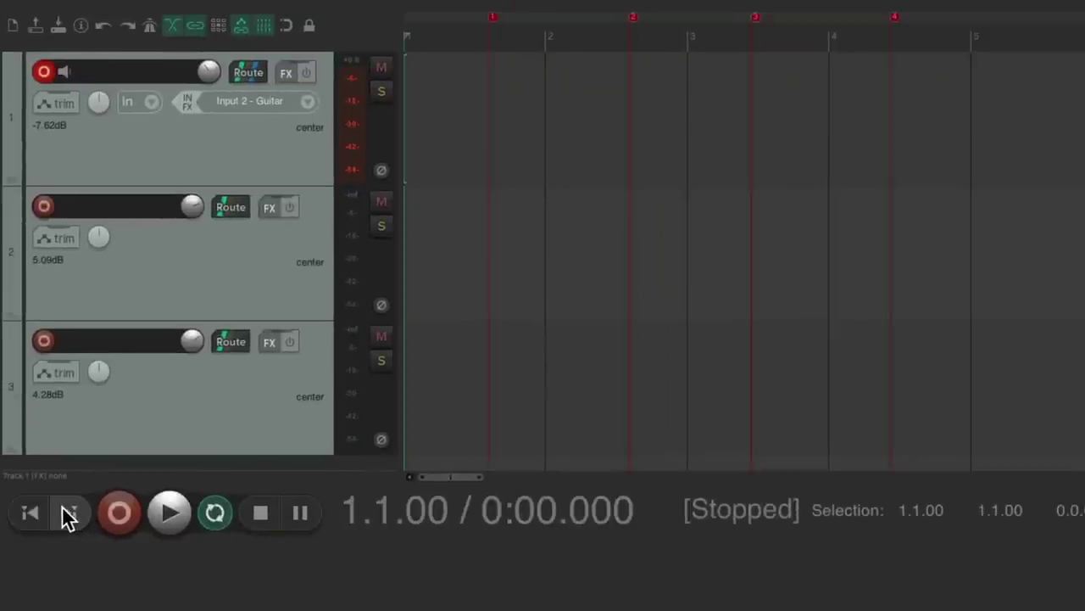
Step the edit cursor through the markers to marker 4, back to the project start, and forward to marker 4 again
{"action": "left_click", "coordinate": [69, 513]}
{"action": "left_click", "coordinate": [70, 513]}
{"action": "left_click", "coordinate": [69, 513]}
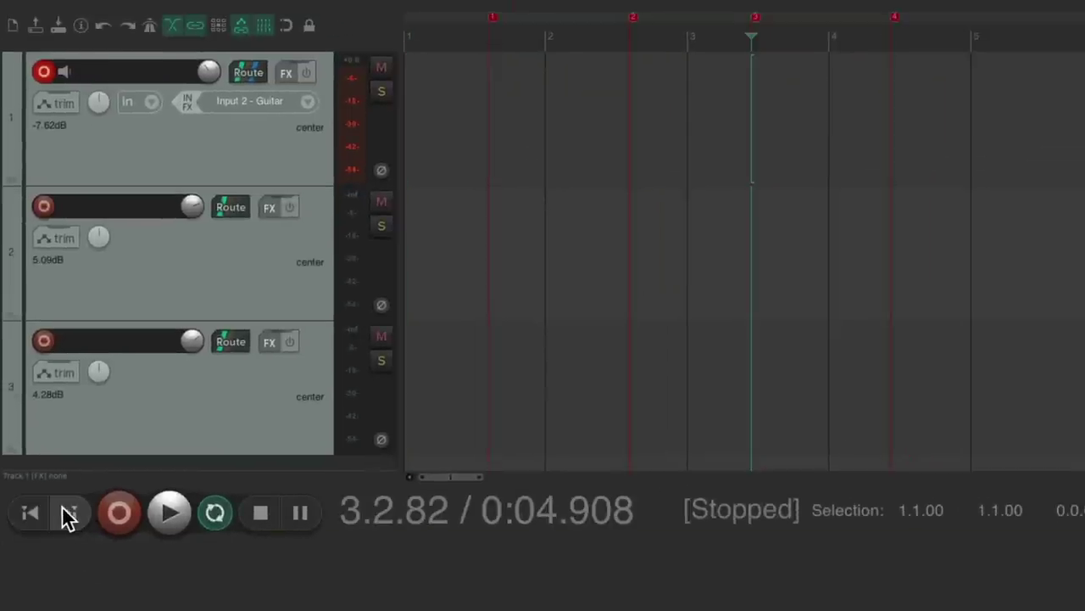
{"action": "left_click", "coordinate": [69, 513]}
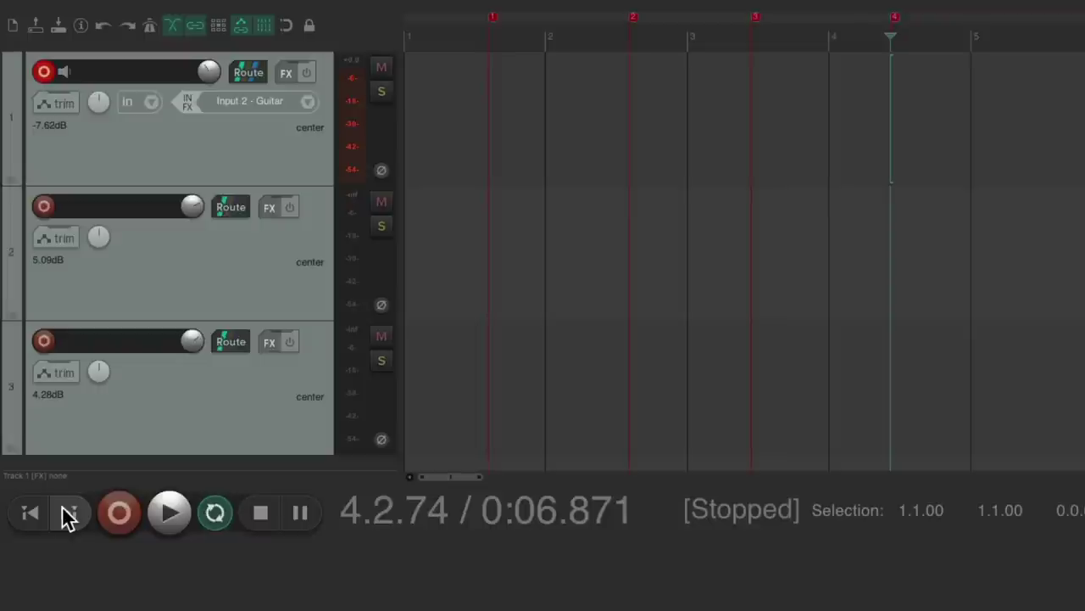
{"action": "left_click", "coordinate": [30, 512]}
{"action": "left_click", "coordinate": [30, 511]}
{"action": "left_click", "coordinate": [31, 511]}
{"action": "left_click", "coordinate": [31, 511]}
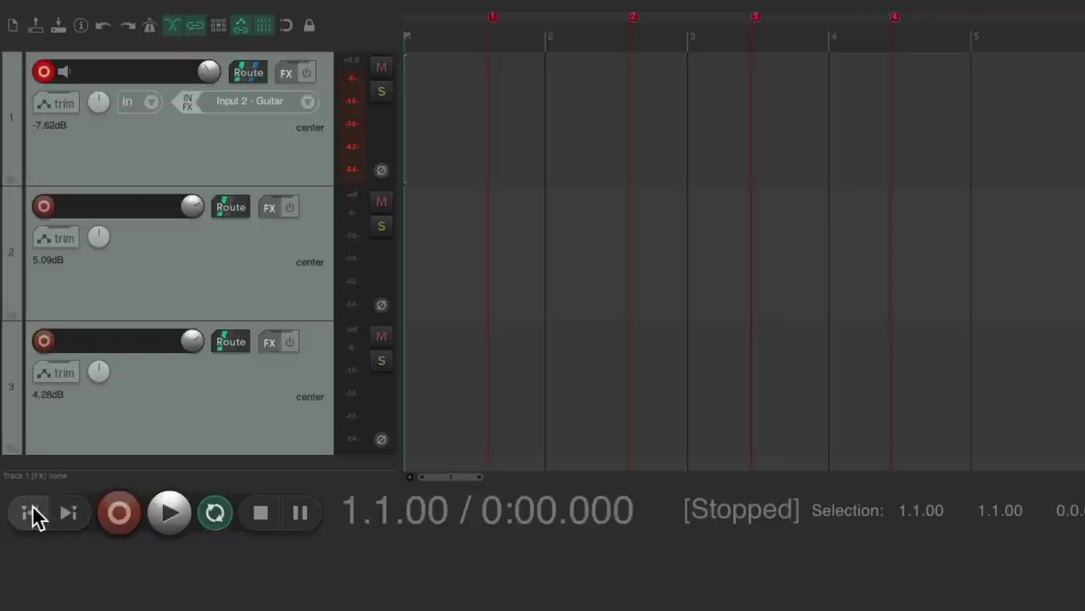
{"action": "left_click", "coordinate": [59, 516]}
{"action": "left_click", "coordinate": [59, 515]}
{"action": "left_click", "coordinate": [61, 517]}
{"action": "left_click", "coordinate": [61, 517]}
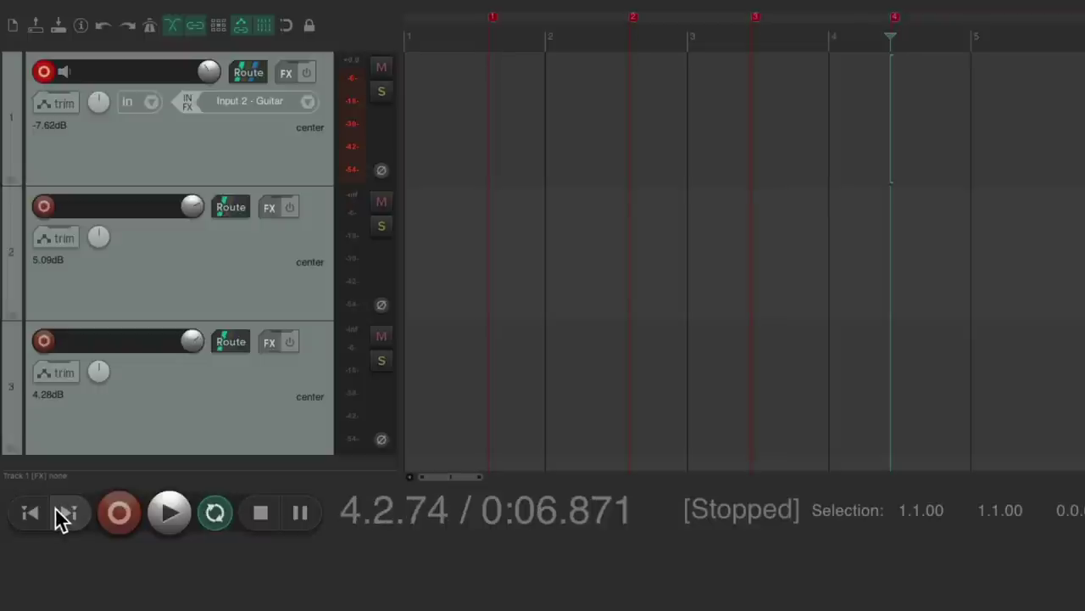
Turn off using transport home/end for markers, and jump the edit cursor to the project's start, its end, and back to the start
{"action": "right_click", "coordinate": [64, 514]}
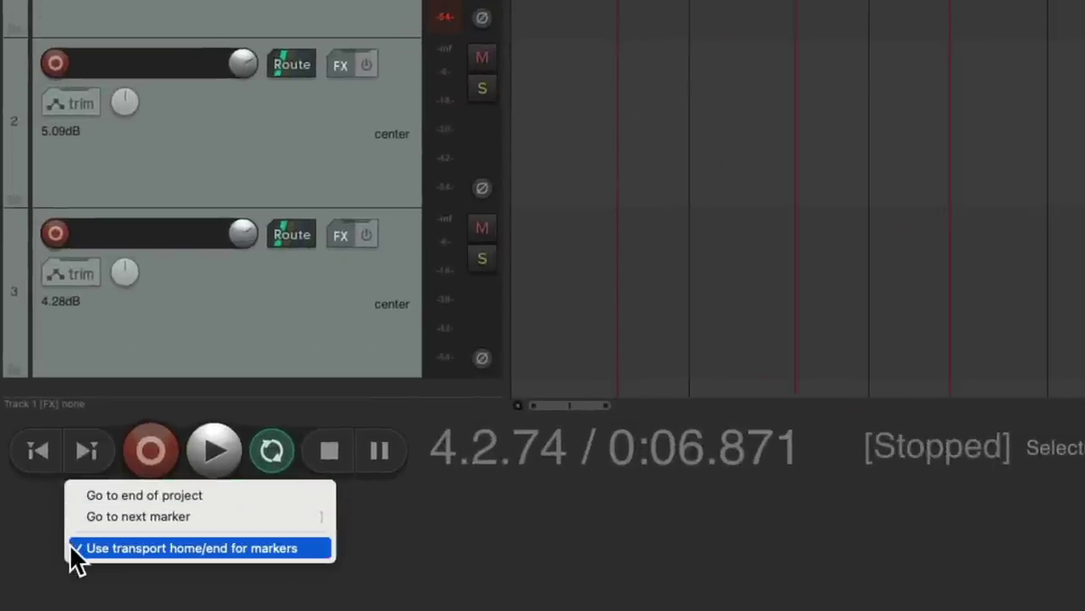
{"action": "left_click", "coordinate": [71, 547]}
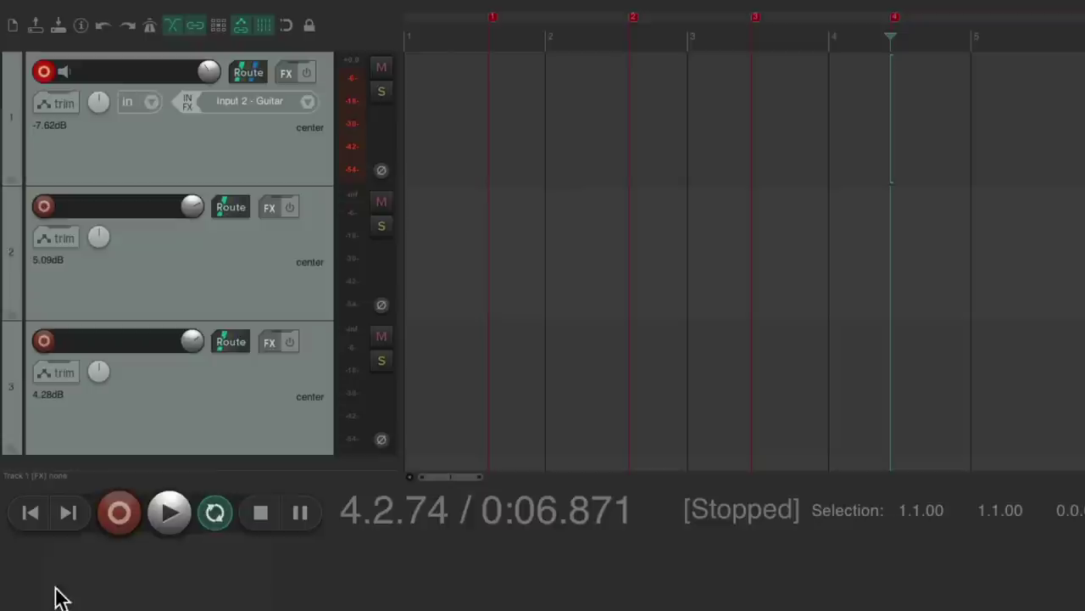
{"action": "left_click", "coordinate": [31, 519]}
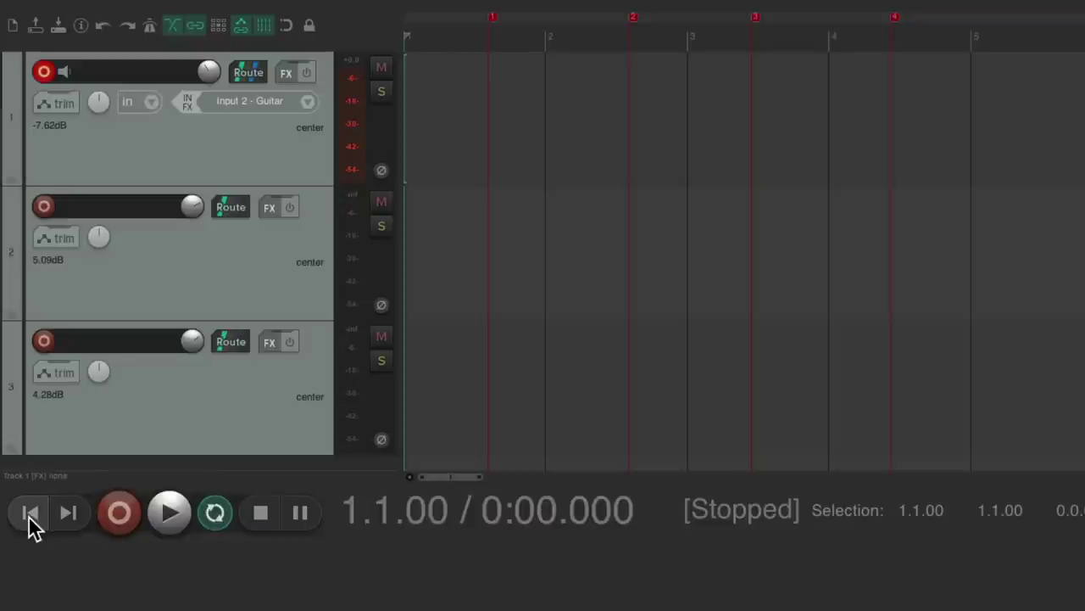
{"action": "left_click", "coordinate": [68, 512]}
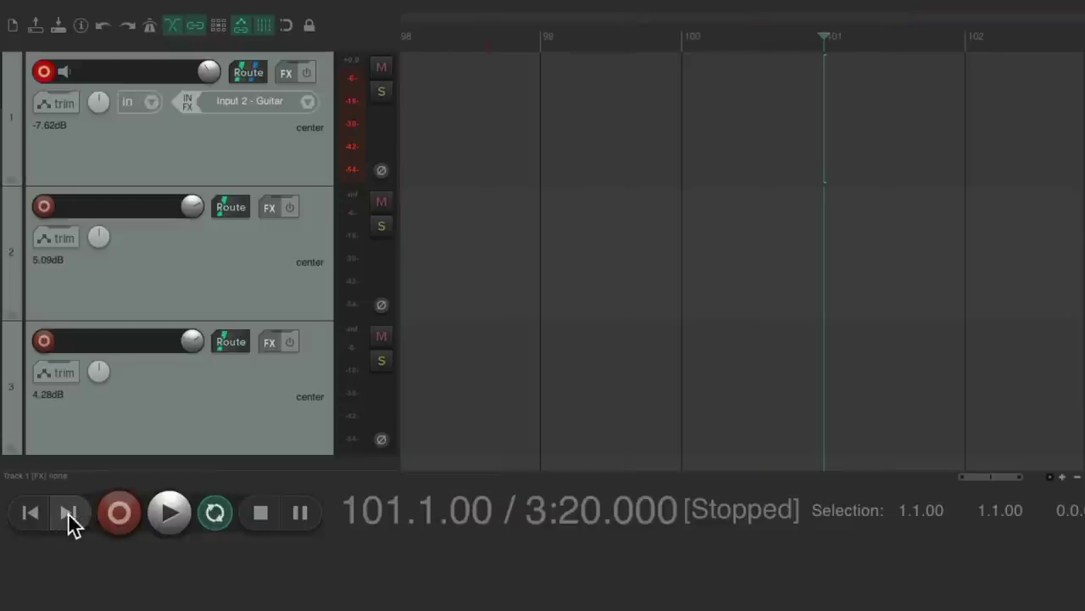
{"action": "left_click", "coordinate": [30, 514]}
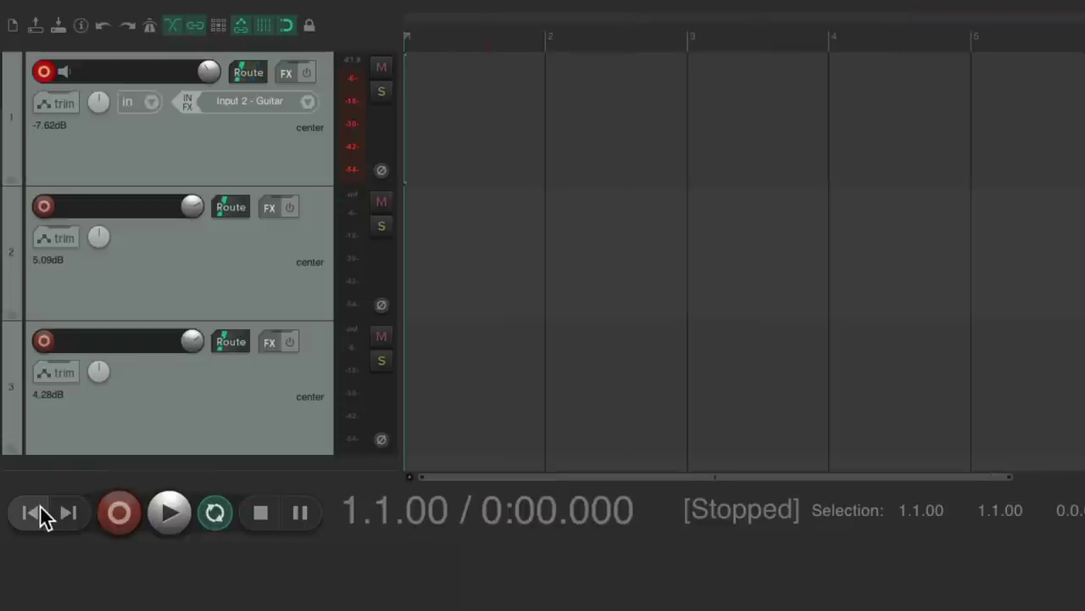
Set the record mode to time selection auto punch, and make a time selection from 2.1.00 to 3.1.00
{"action": "right_click", "coordinate": [123, 514]}
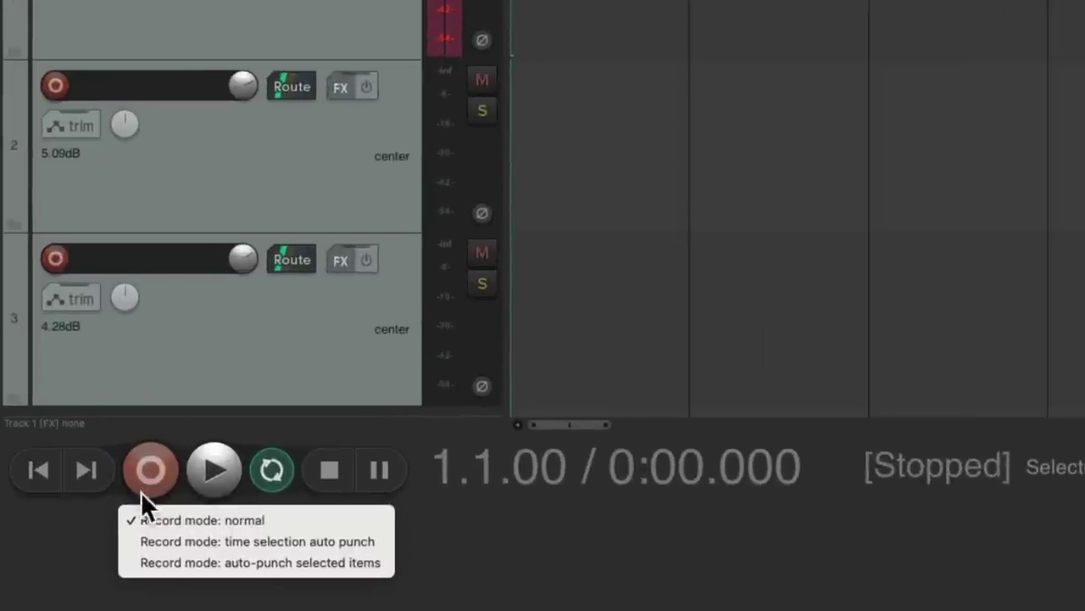
{"action": "left_click", "coordinate": [128, 541]}
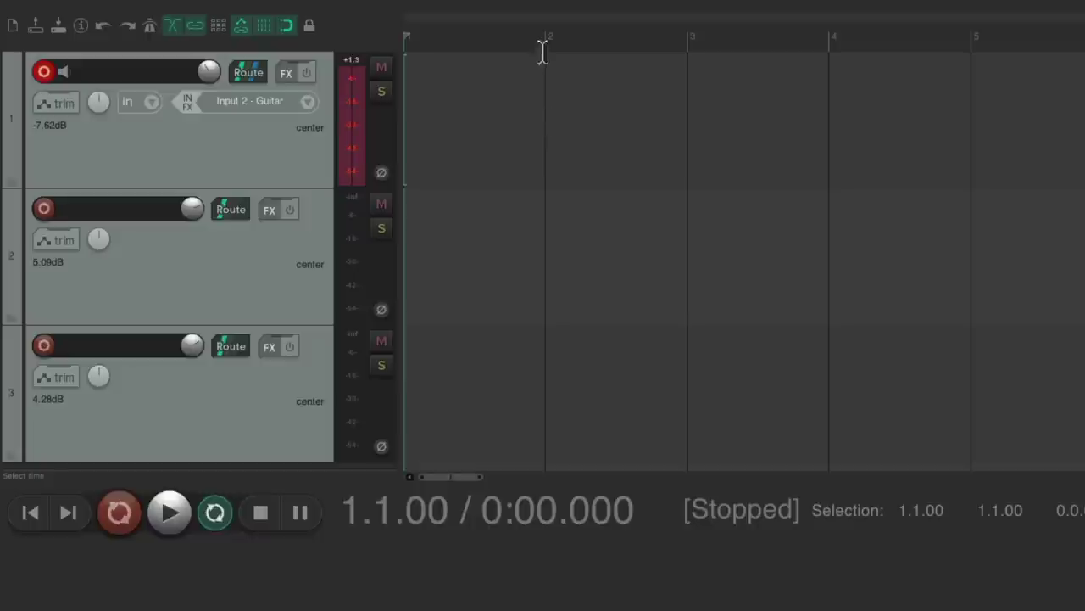
{"action": "left_click_drag", "start_coordinate": [545, 41], "coordinate": [686, 41]}
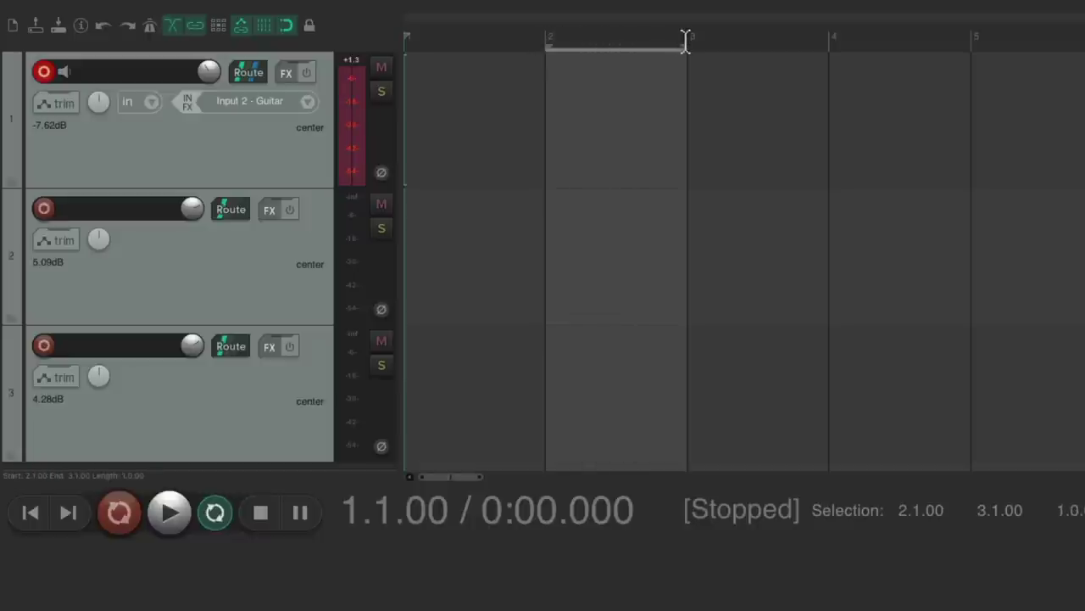
Turn off repeat, and record on track 1 from 1.4.00 until just past the end of the time selection
{"action": "left_click", "coordinate": [511, 38]}
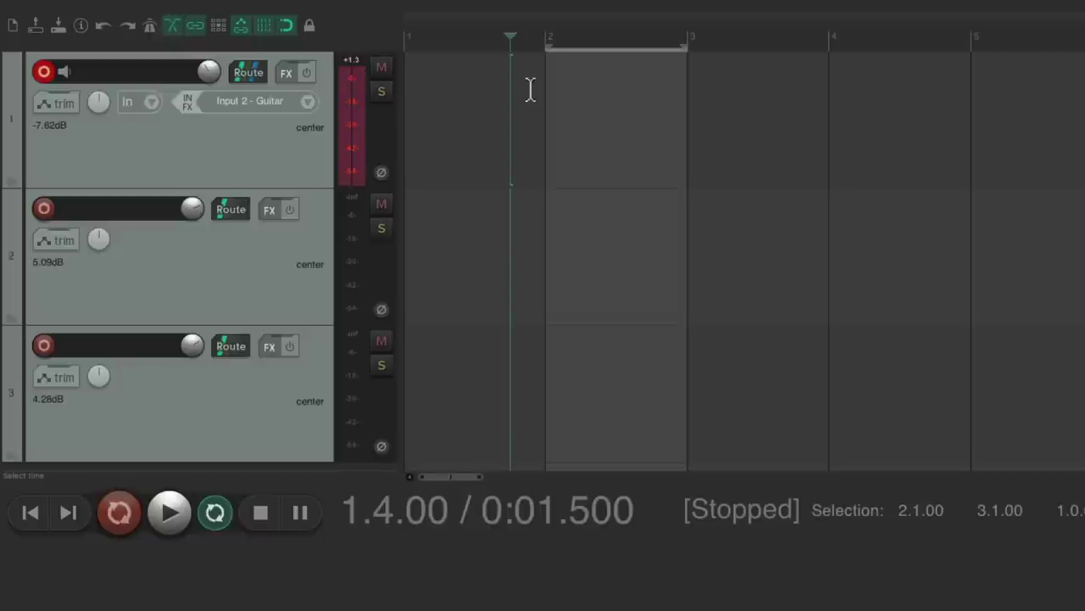
{"action": "key", "text": "r"}
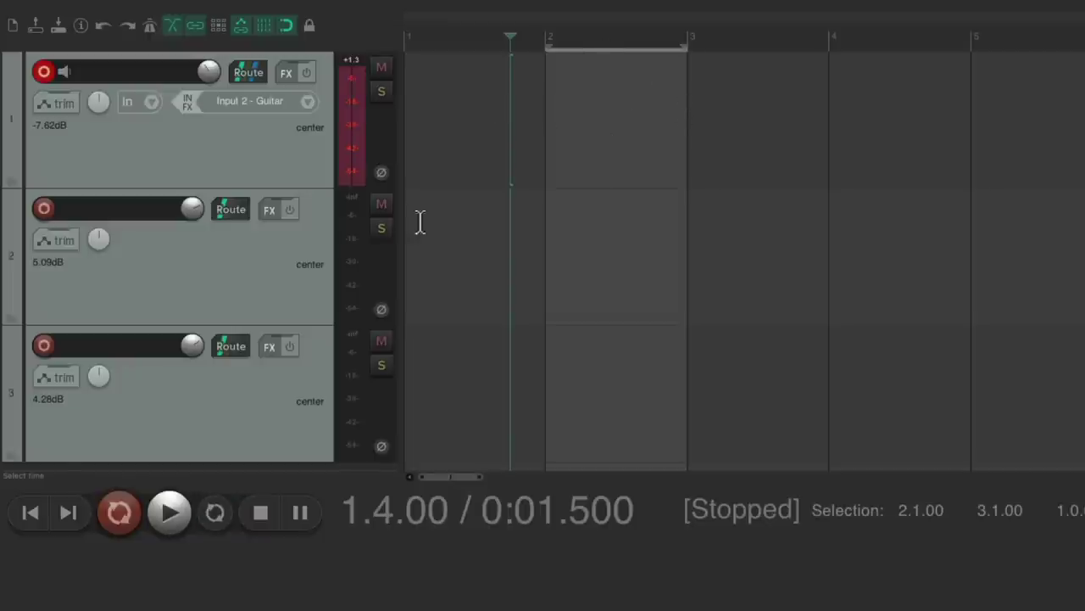
{"action": "left_click", "coordinate": [116, 513]}
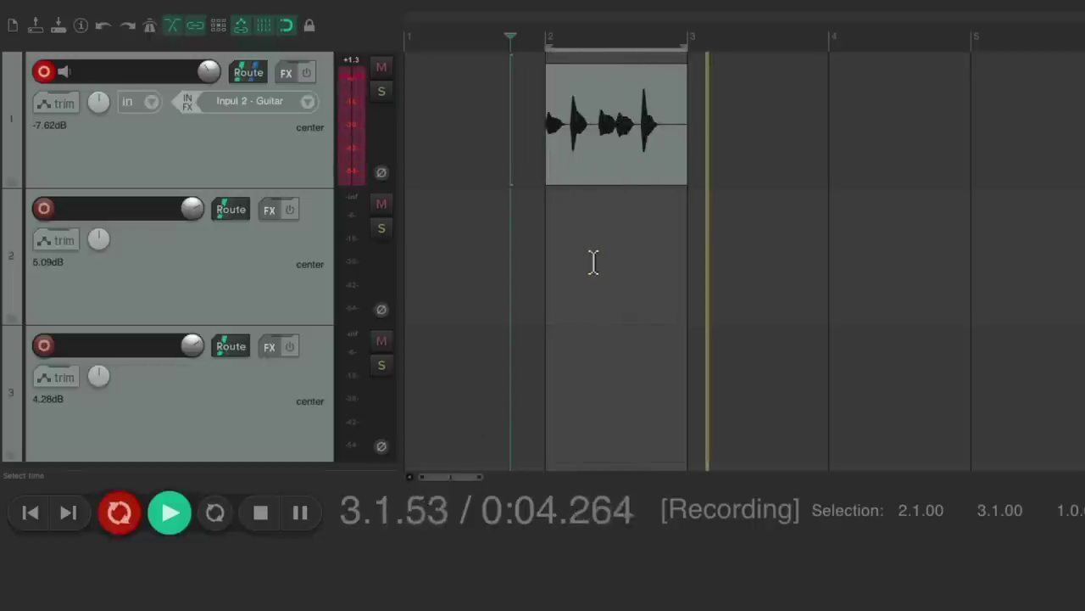
{"action": "key", "text": "space"}
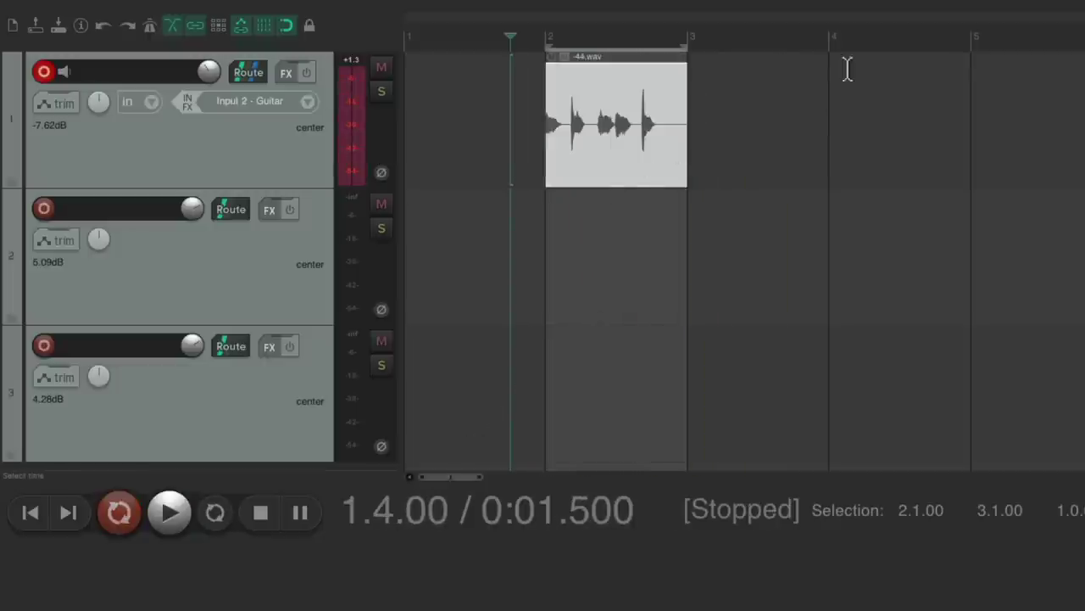
Make a time selection from 4.1.00 to 5.1.00, and record on track 1 from 3.4.00 until past its end
{"action": "left_click_drag", "start_coordinate": [833, 40], "coordinate": [960, 30]}
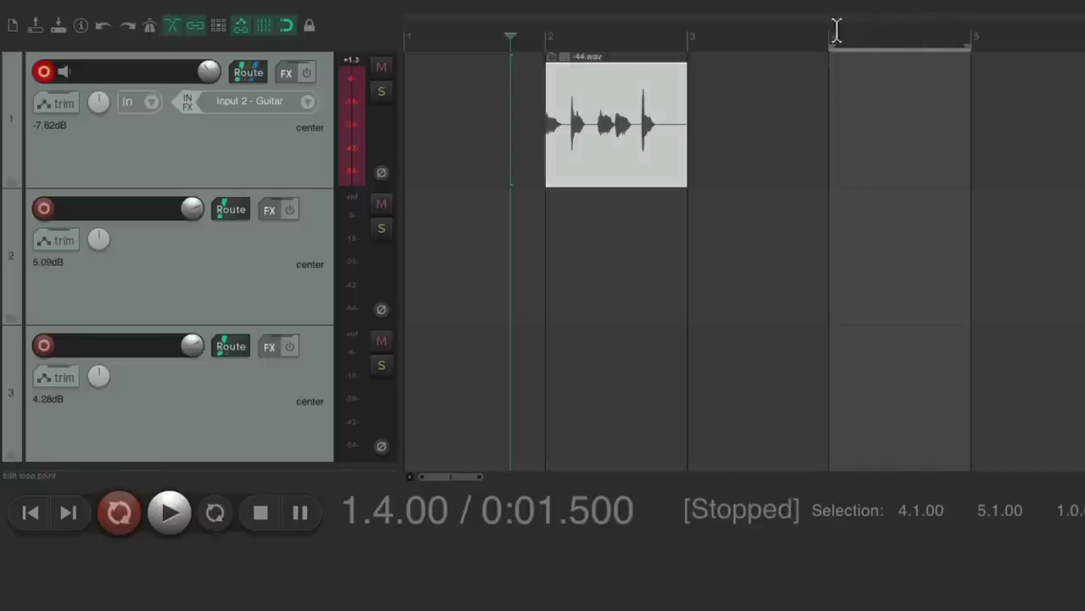
{"action": "left_click", "coordinate": [797, 39]}
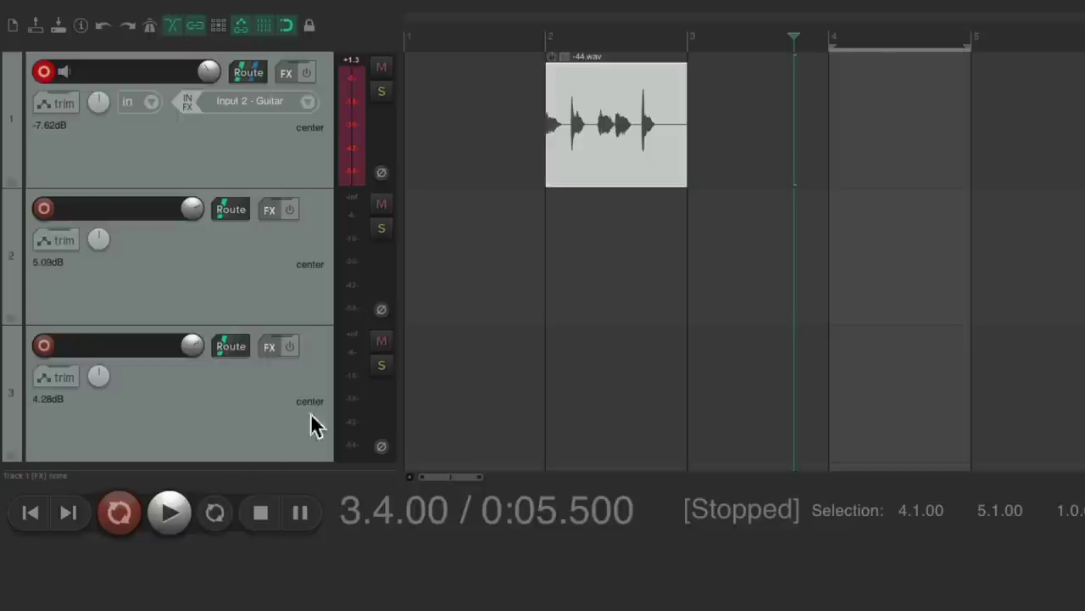
{"action": "left_click", "coordinate": [125, 510]}
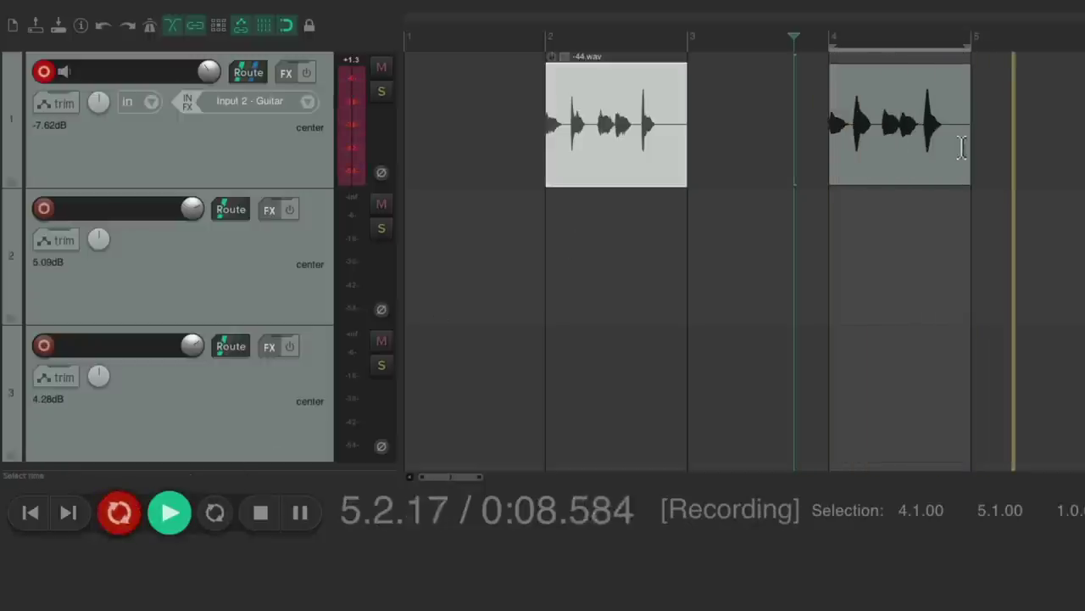
{"action": "left_click", "coordinate": [260, 512]}
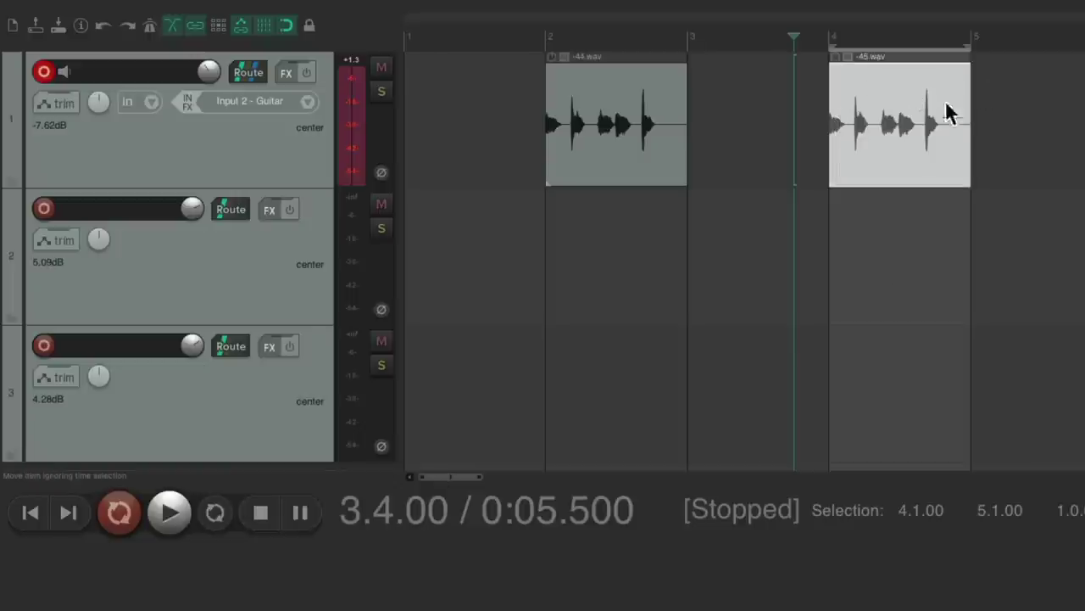
Undo both punched recordings, and set the record mode to auto-punch selected items
{"action": "key", "text": "ctrl+z"}
{"action": "key", "text": "ctrl+z"}
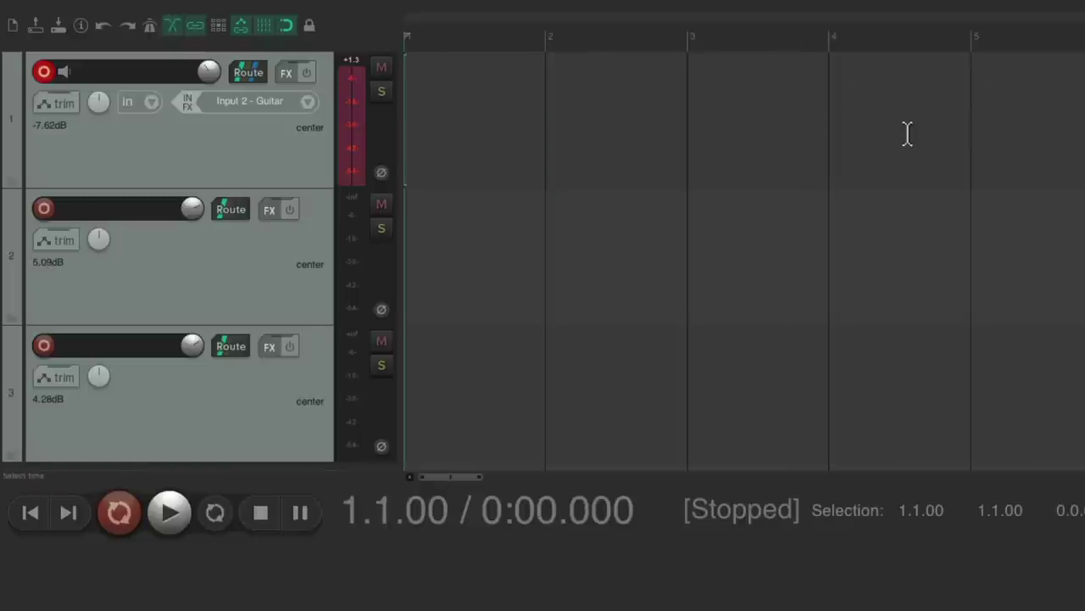
{"action": "right_click", "coordinate": [123, 511]}
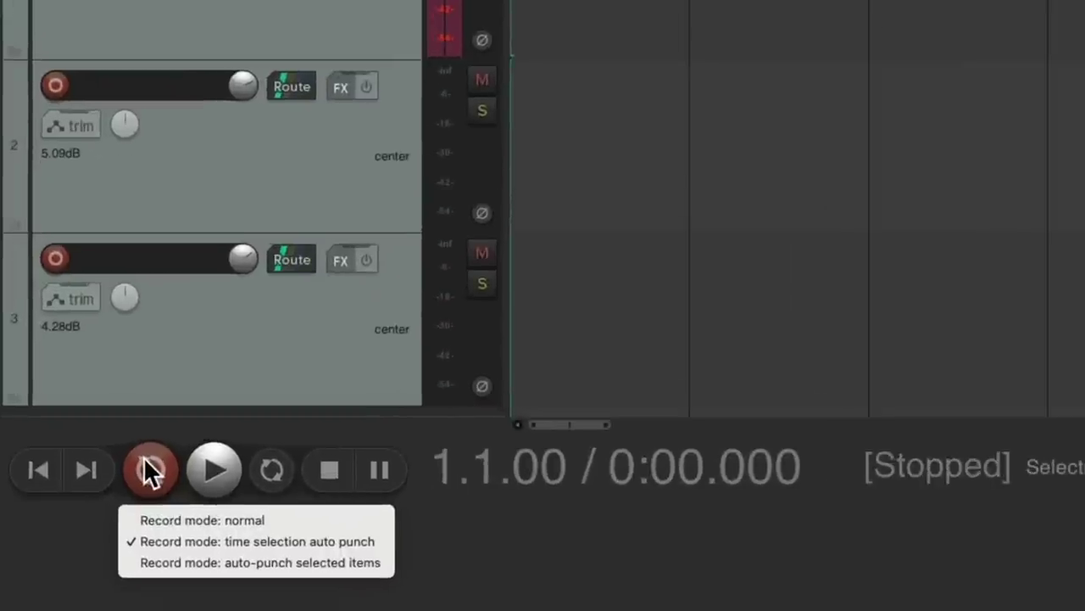
{"action": "left_click", "coordinate": [127, 562]}
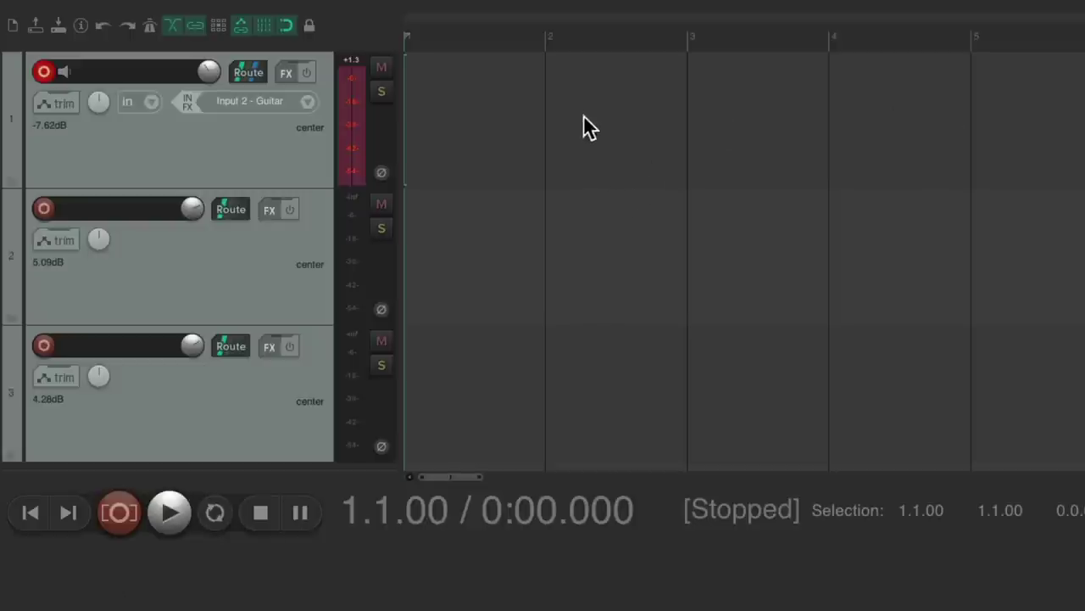
Draw two empty MIDI items on track 1, one filling measure 2 and one filling measure 4, and select both
{"action": "left_click_drag", "start_coordinate": [552, 103], "coordinate": [688, 101]}
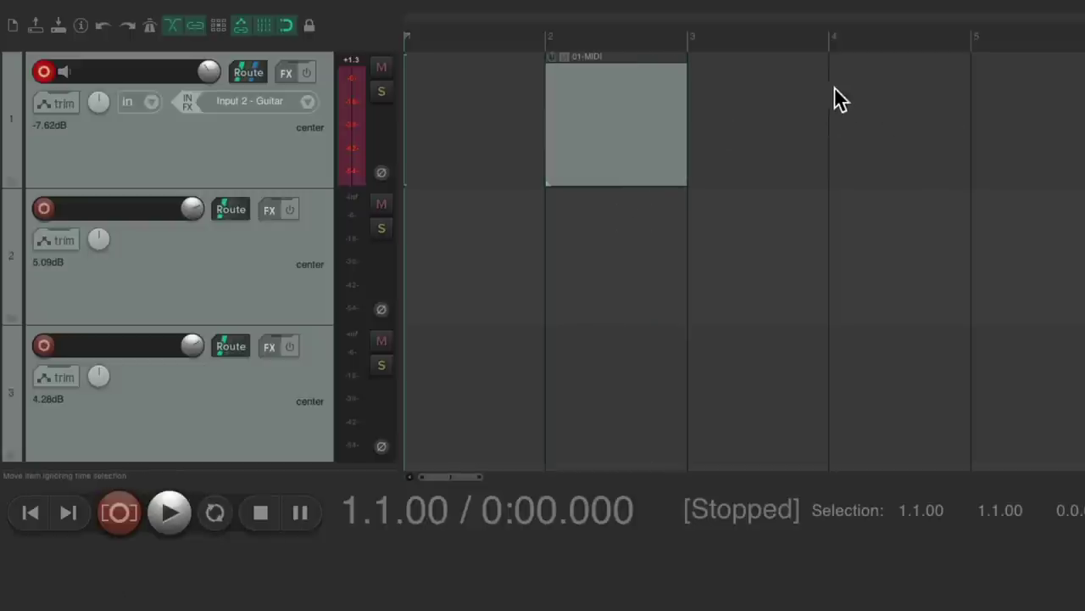
{"action": "left_click_drag", "start_coordinate": [836, 96], "coordinate": [959, 90]}
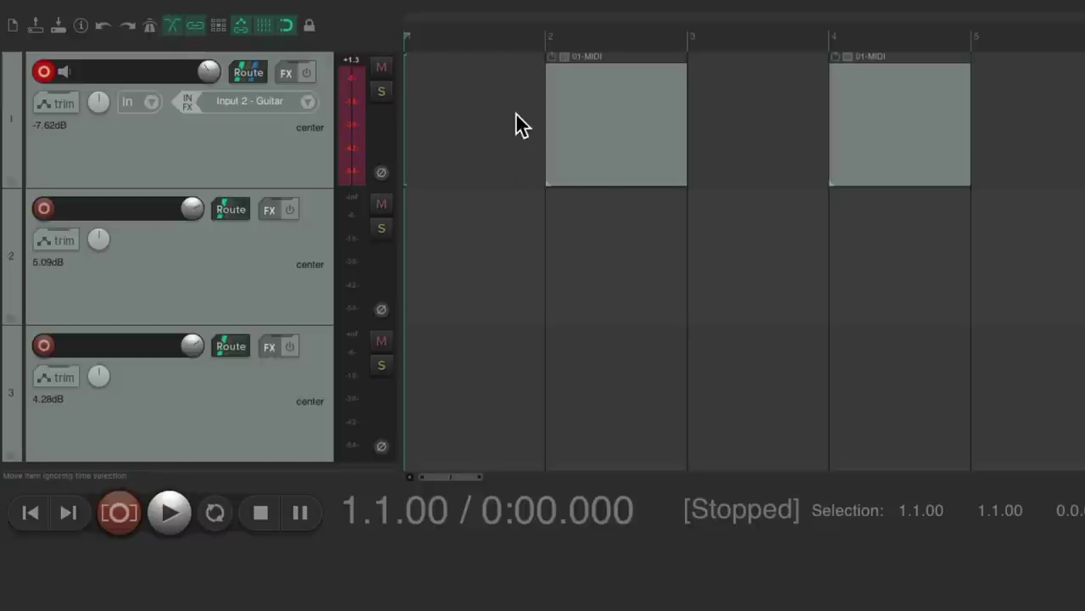
{"action": "left_click_drag", "start_coordinate": [672, 113], "coordinate": [956, 119]}
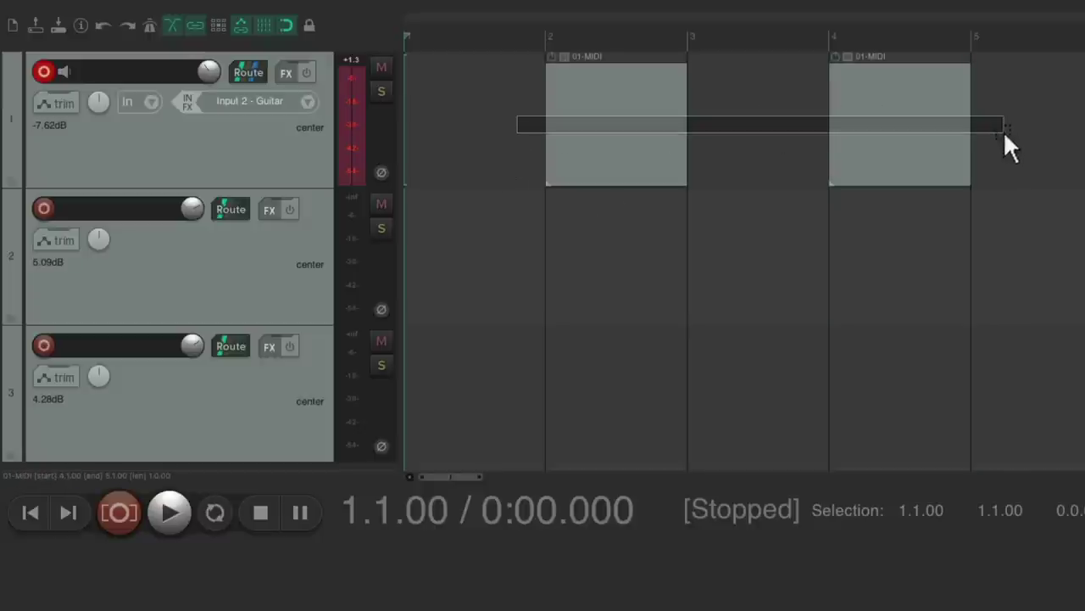
{"action": "left_click_drag", "start_coordinate": [1003, 131], "coordinate": [1003, 130]}
Record on track 1 from 1.4.00 through both selected items, and return the record mode to normal
{"action": "left_click", "coordinate": [511, 34]}
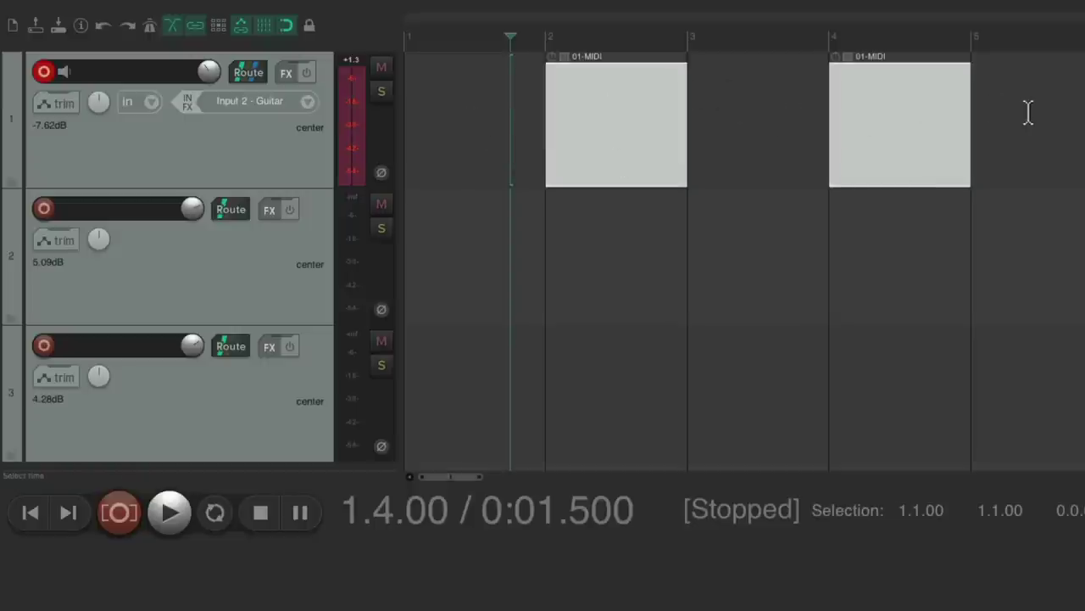
{"action": "left_click", "coordinate": [118, 512]}
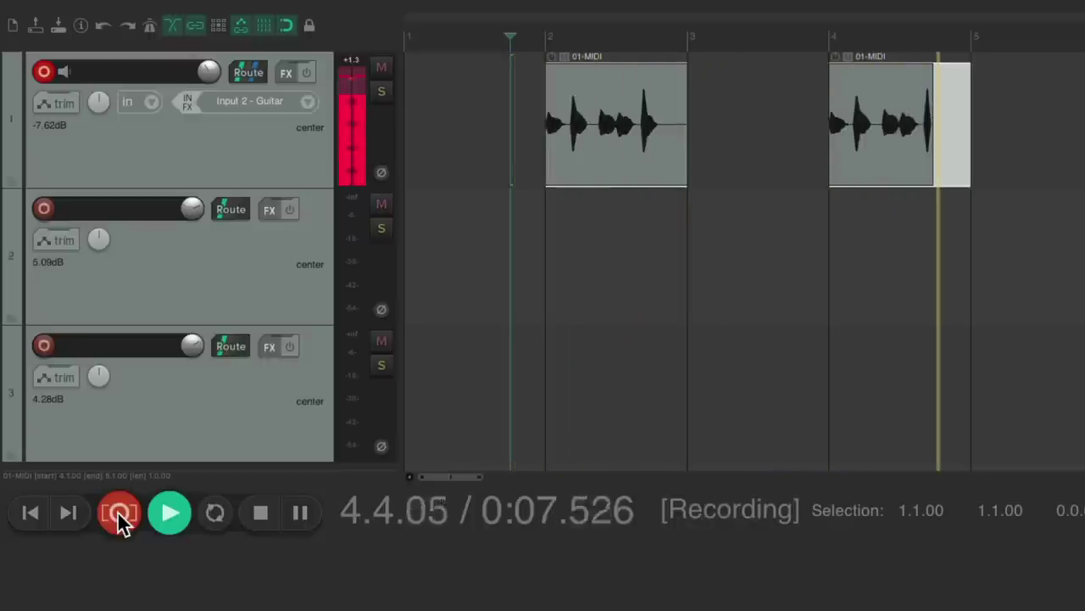
{"action": "left_click", "coordinate": [260, 512]}
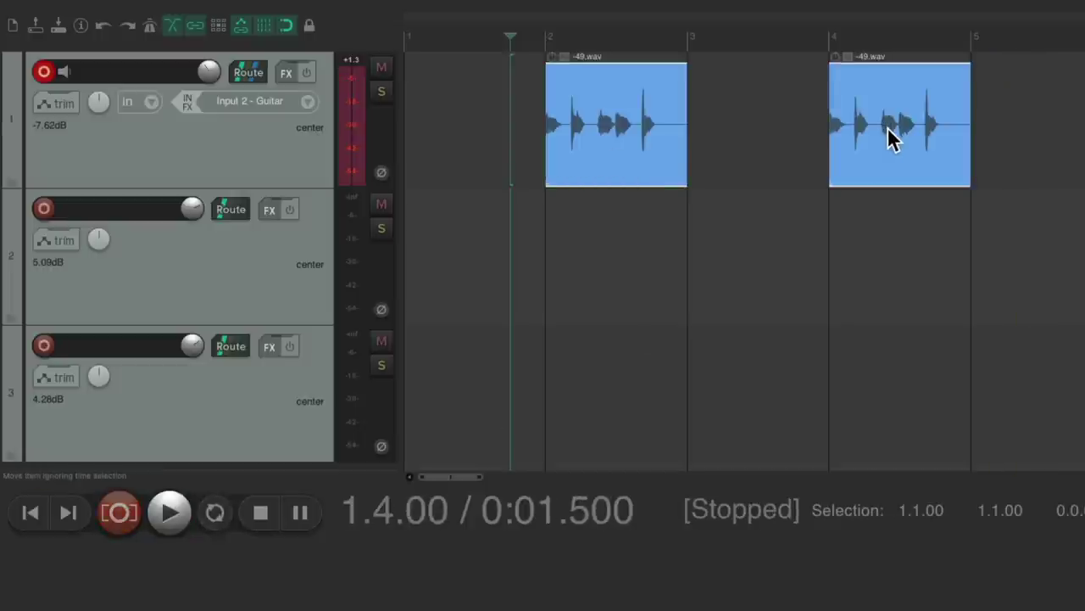
{"action": "right_click", "coordinate": [119, 512]}
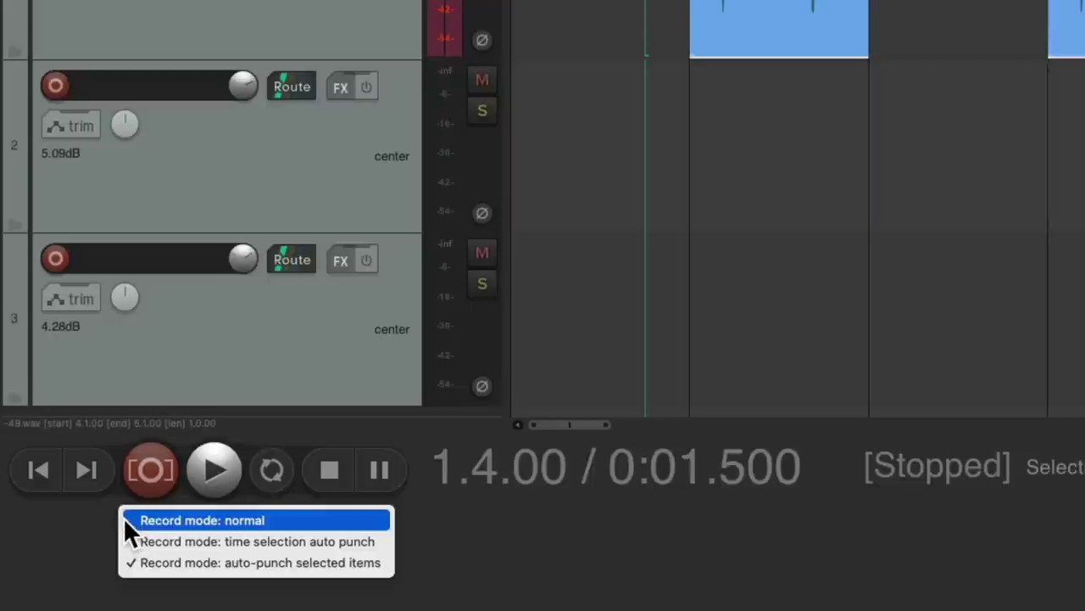
{"action": "left_click", "coordinate": [127, 521]}
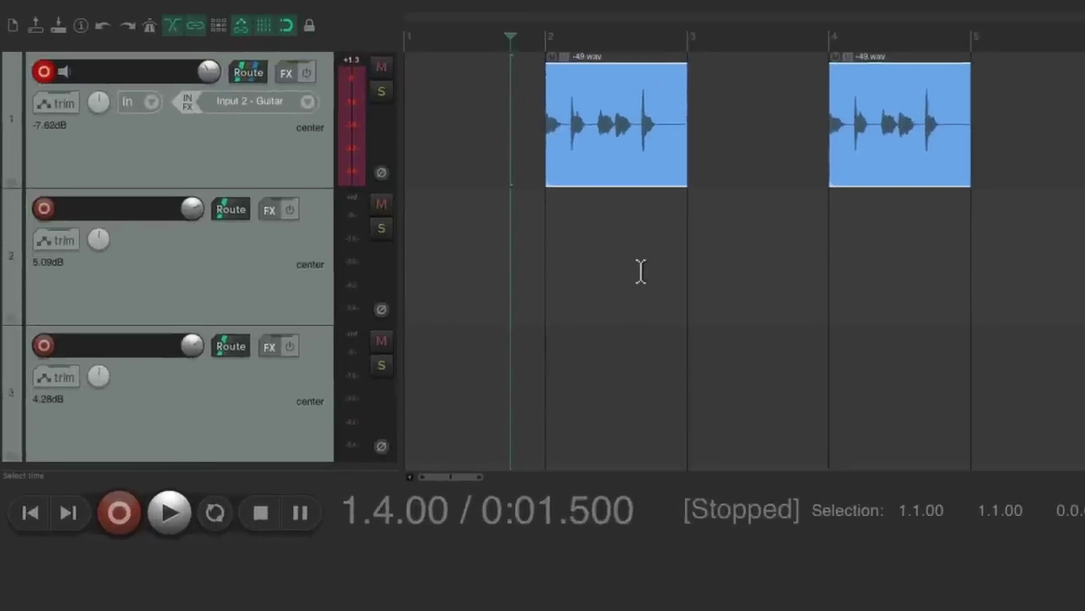
Play from the project start, punch in and out on the fly over the items in measures 2 and 4 on track 1, and stop playback
{"action": "key", "text": "Home"}
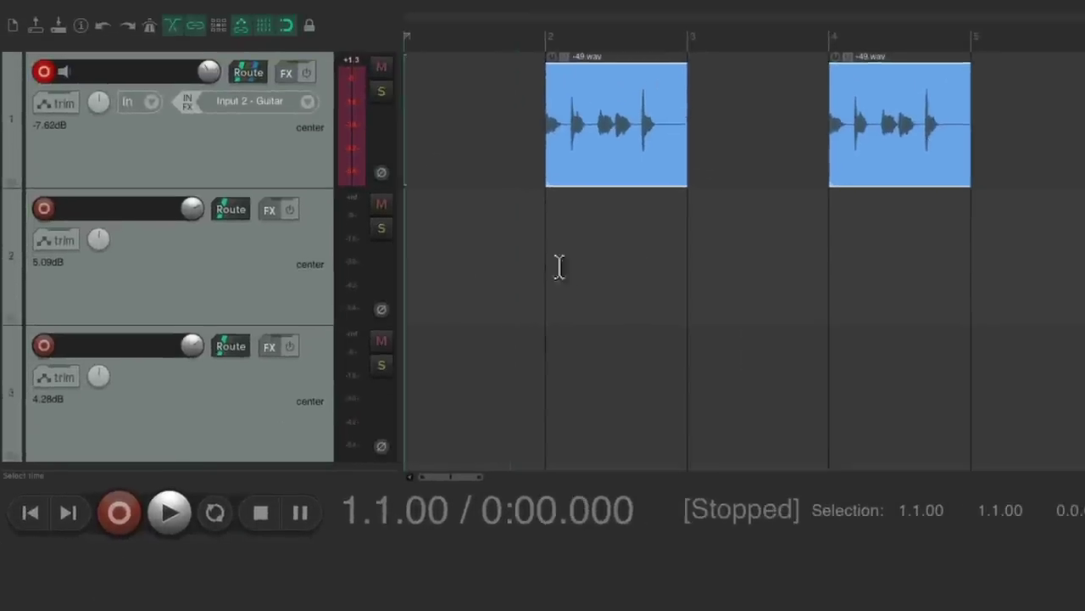
{"action": "left_click", "coordinate": [170, 513]}
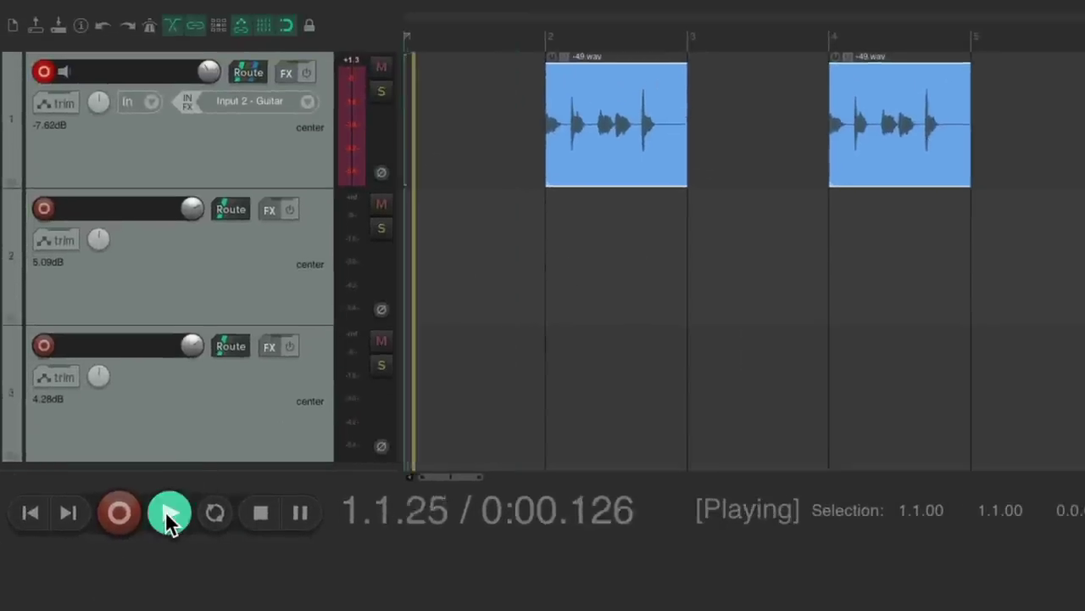
{"action": "left_click", "coordinate": [119, 513]}
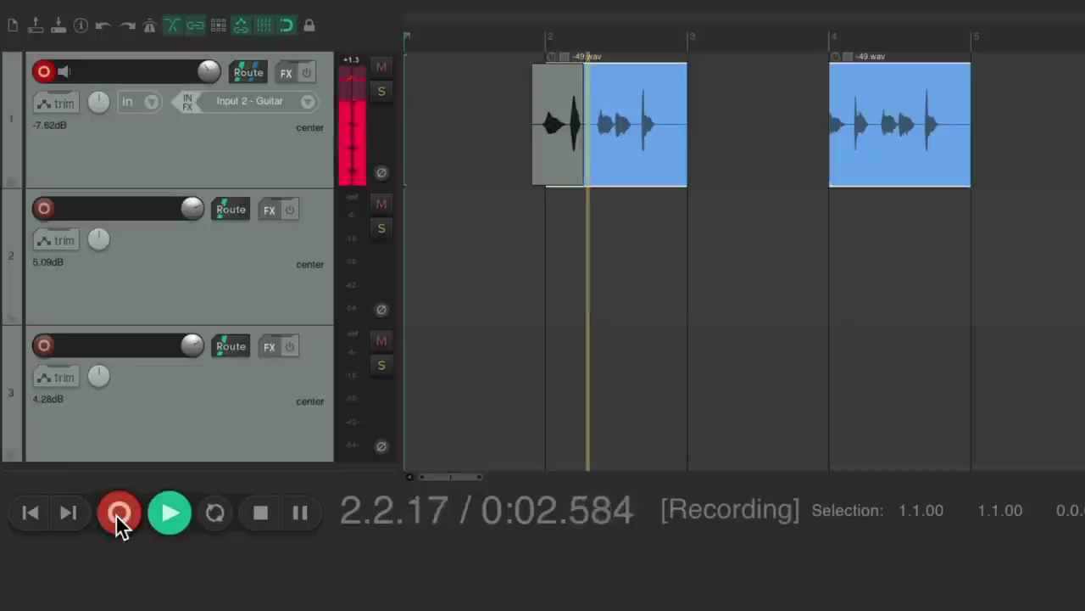
{"action": "left_click", "coordinate": [119, 513]}
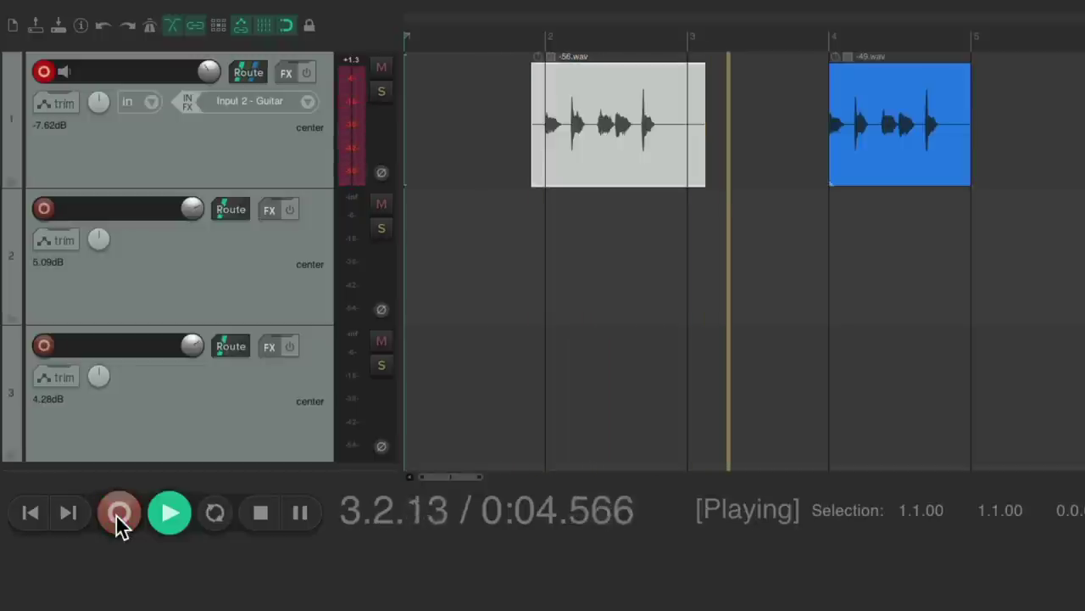
{"action": "left_click", "coordinate": [118, 513]}
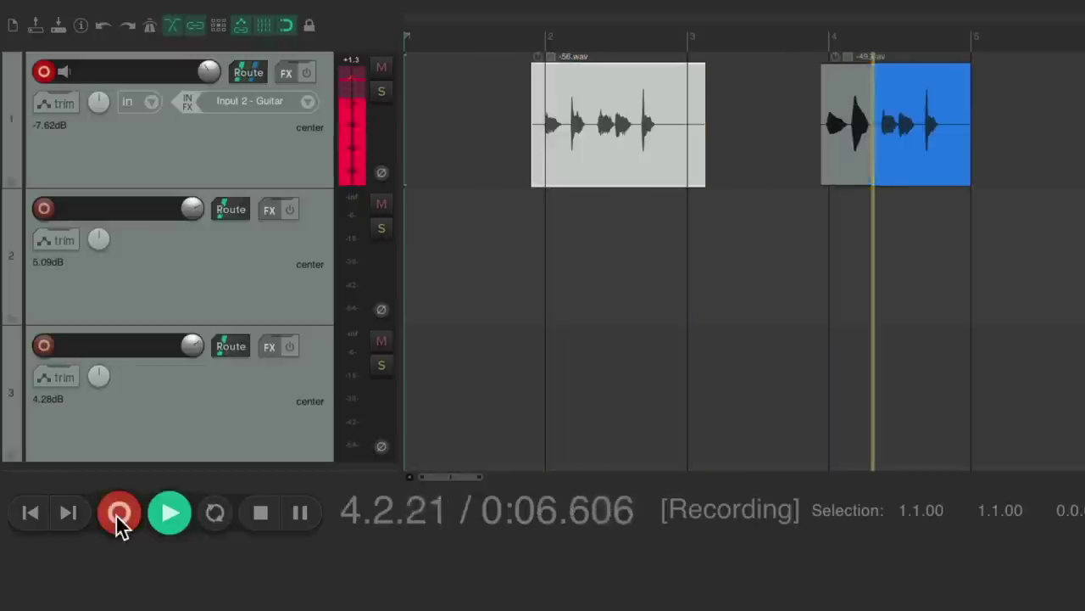
{"action": "left_click", "coordinate": [119, 513]}
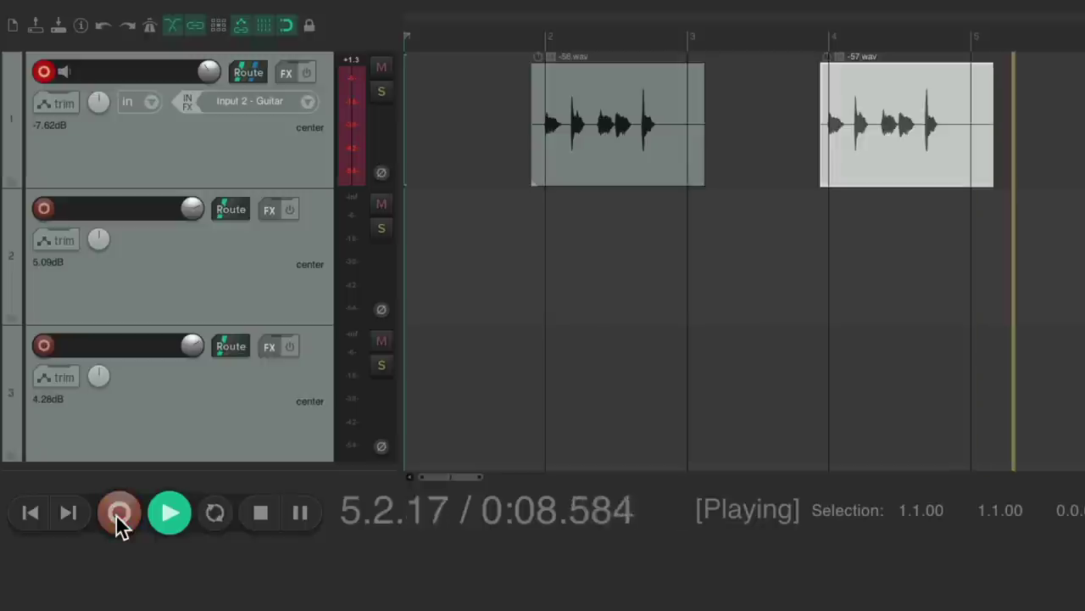
{"action": "left_click", "coordinate": [259, 516]}
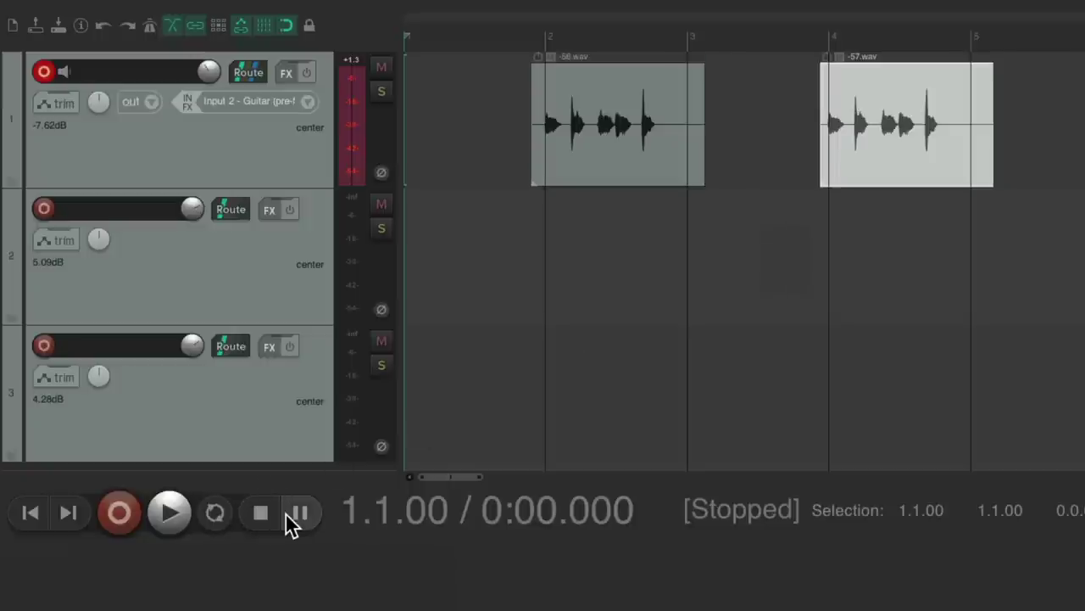
Play from the project start, pause and resume playback several times through measure 4, and stop the transport
{"action": "left_click", "coordinate": [179, 510]}
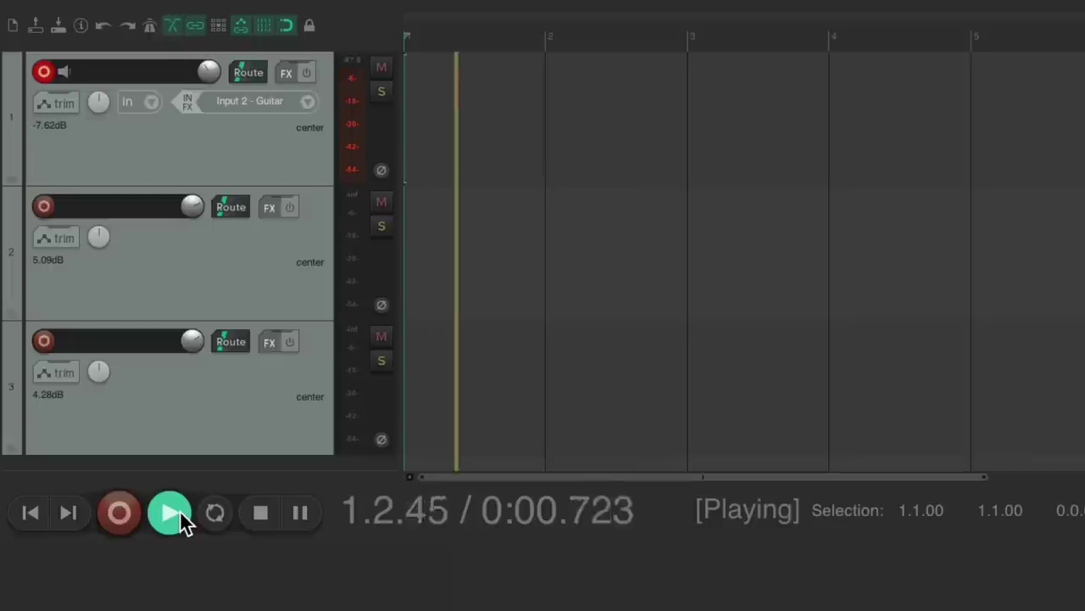
{"action": "left_click", "coordinate": [303, 515]}
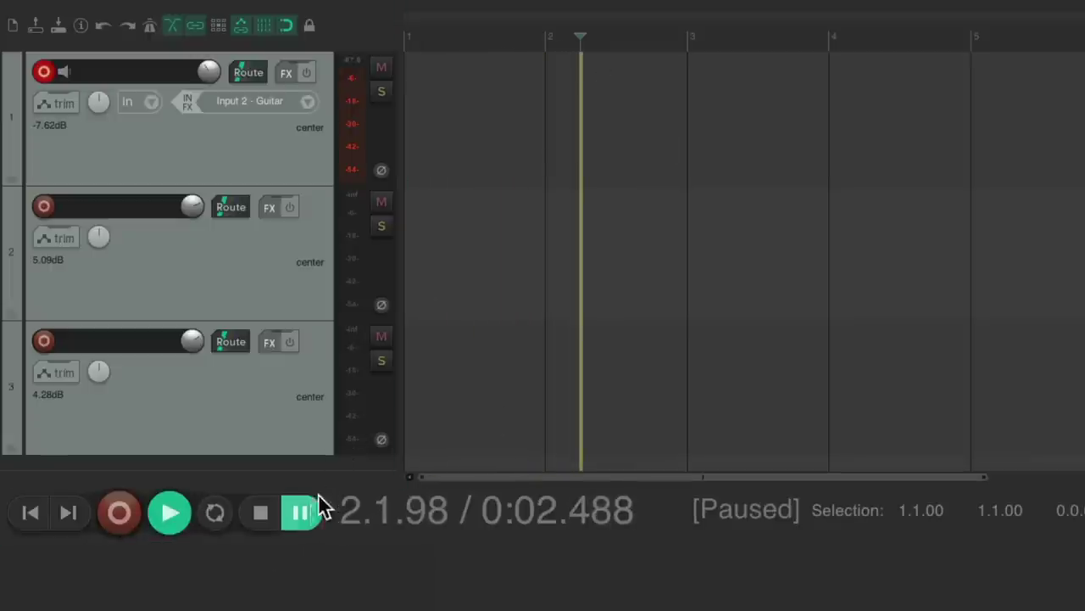
{"action": "left_click", "coordinate": [304, 513]}
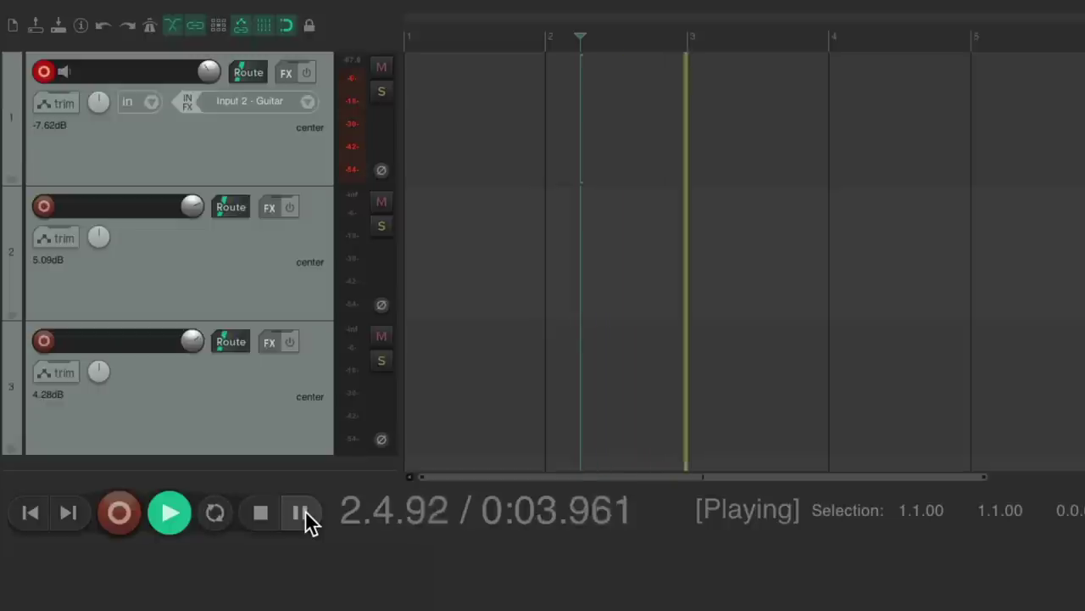
{"action": "left_click", "coordinate": [302, 512]}
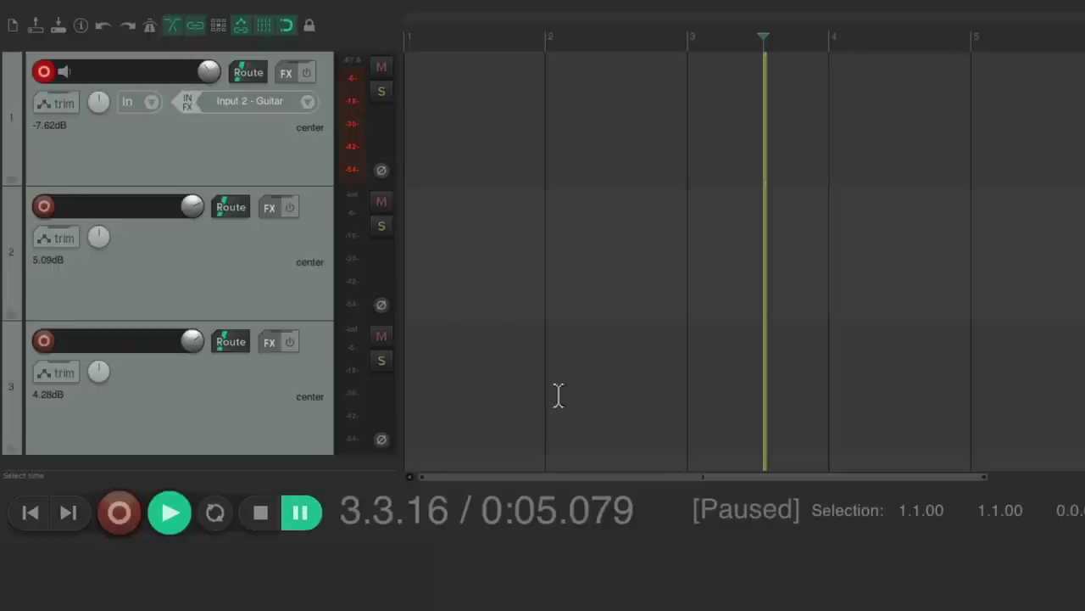
{"action": "left_click", "coordinate": [301, 513]}
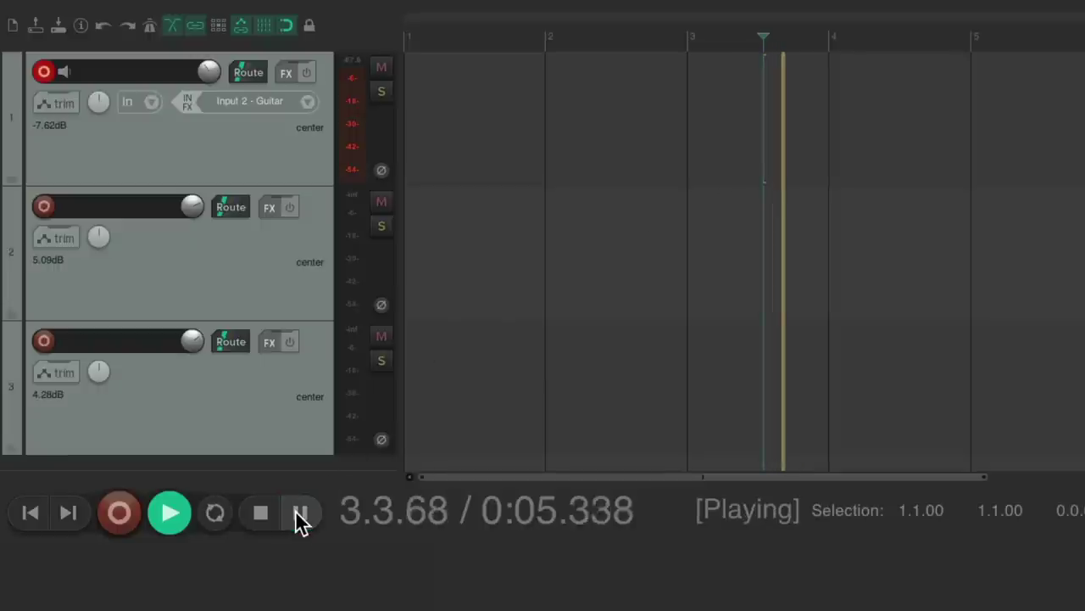
{"action": "left_click", "coordinate": [298, 515]}
{"action": "left_click", "coordinate": [299, 516]}
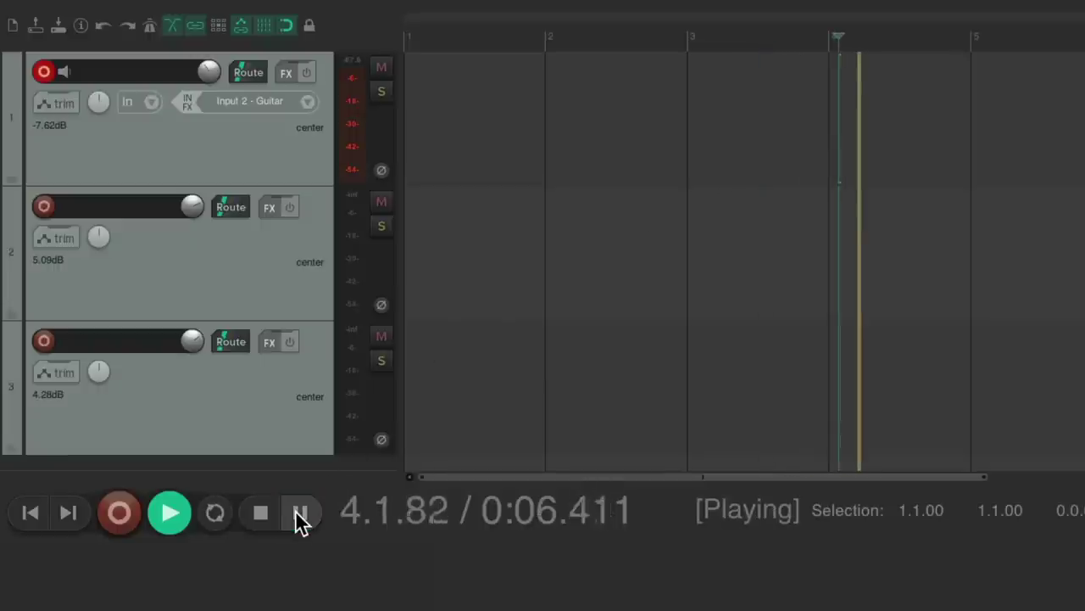
{"action": "left_click", "coordinate": [298, 515]}
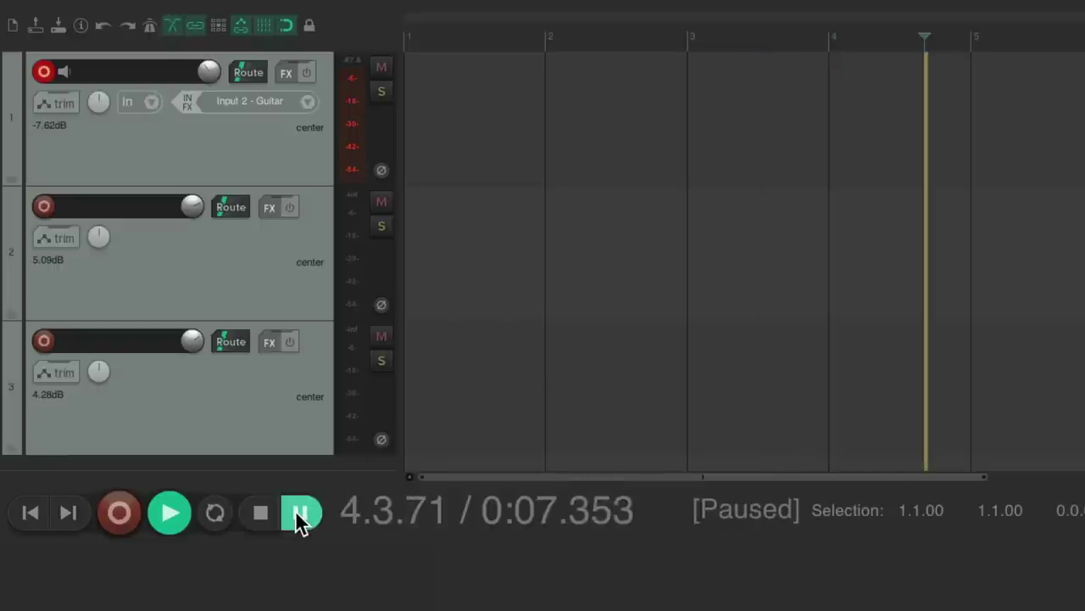
{"action": "left_click", "coordinate": [259, 516]}
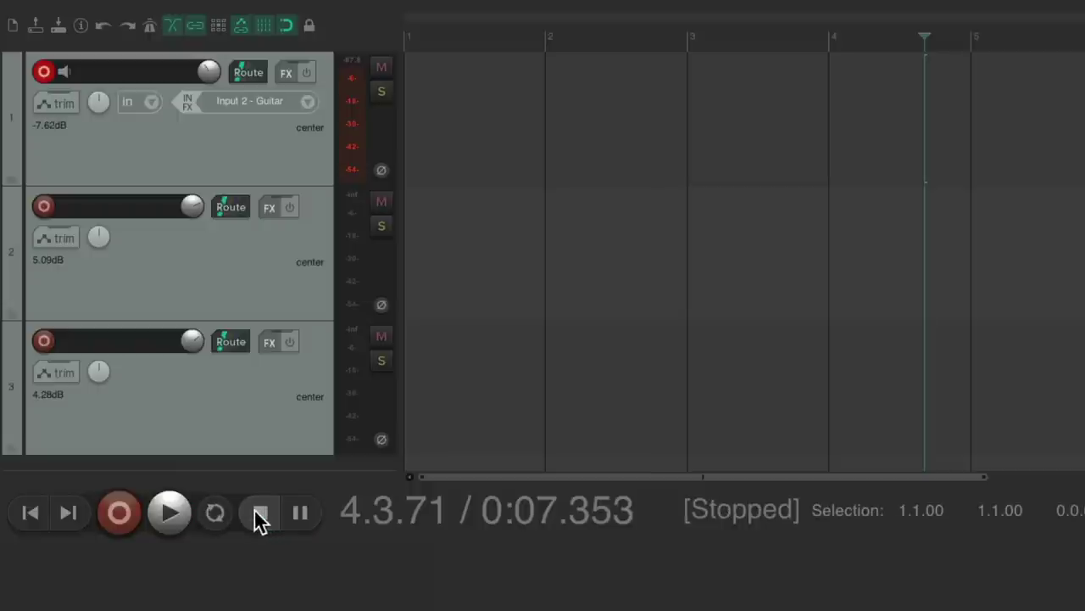
{"action": "left_click", "coordinate": [259, 515]}
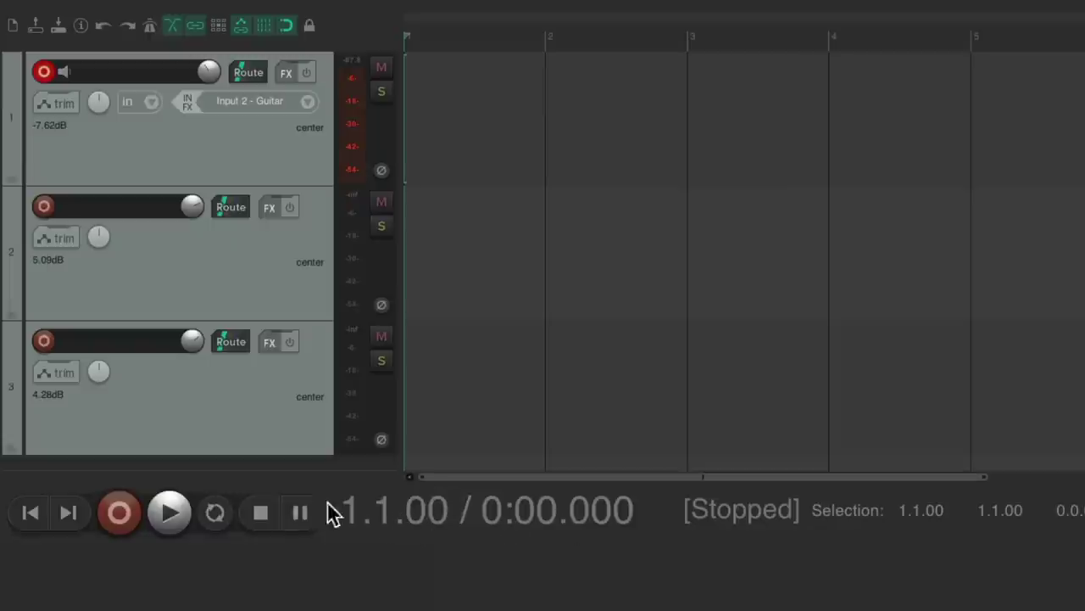
Play briefly while watching the transport's time display, and examine its primary and secondary time unit options without changing them
{"action": "left_click", "coordinate": [175, 519]}
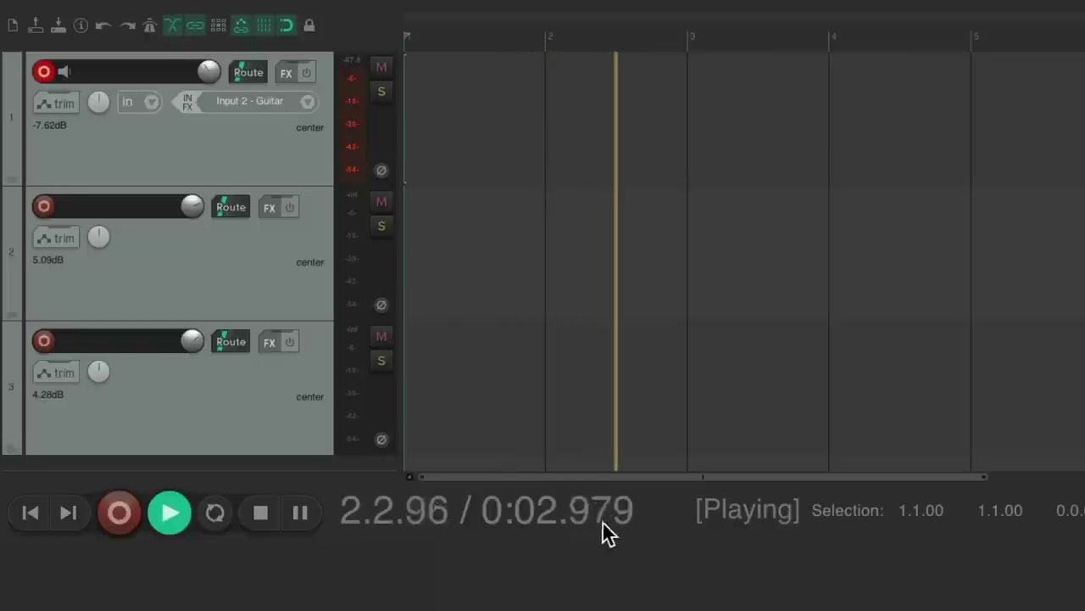
{"action": "left_click", "coordinate": [266, 509]}
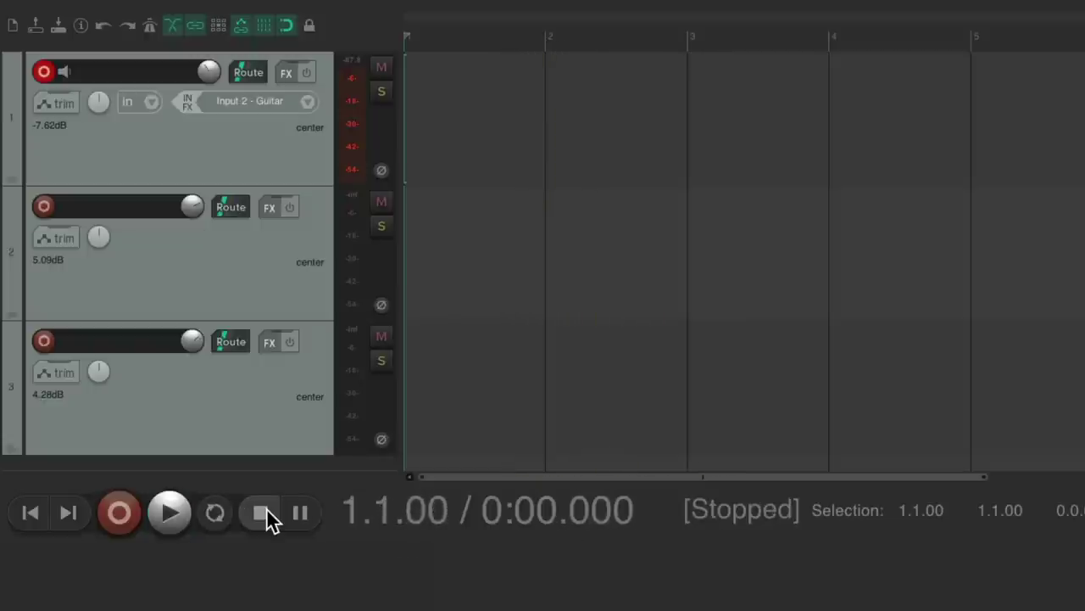
{"action": "right_click", "coordinate": [514, 508]}
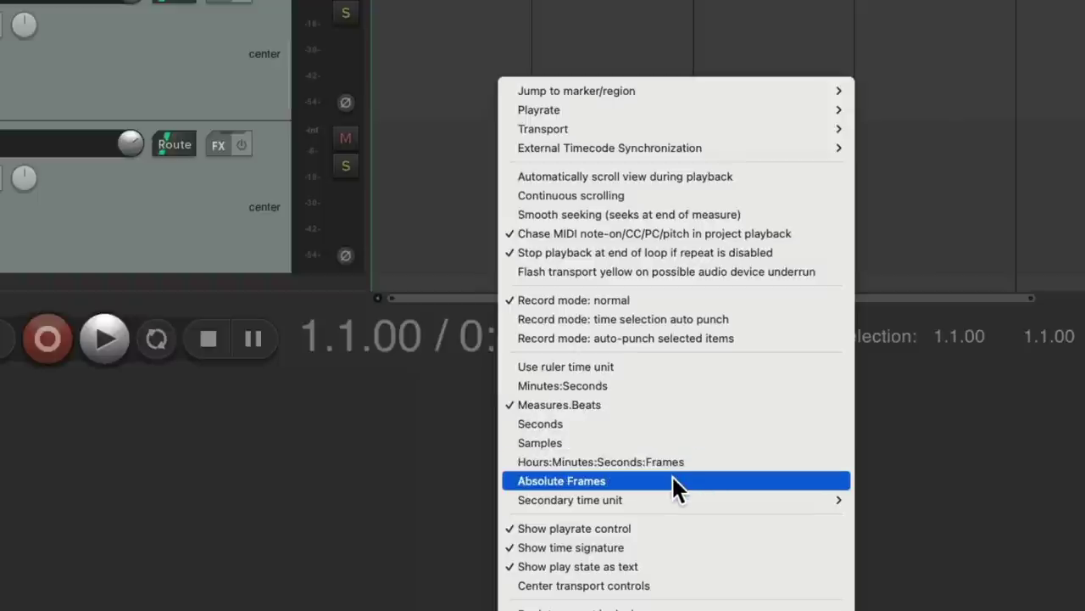
{"action": "mouse_move", "coordinate": [666, 499]}
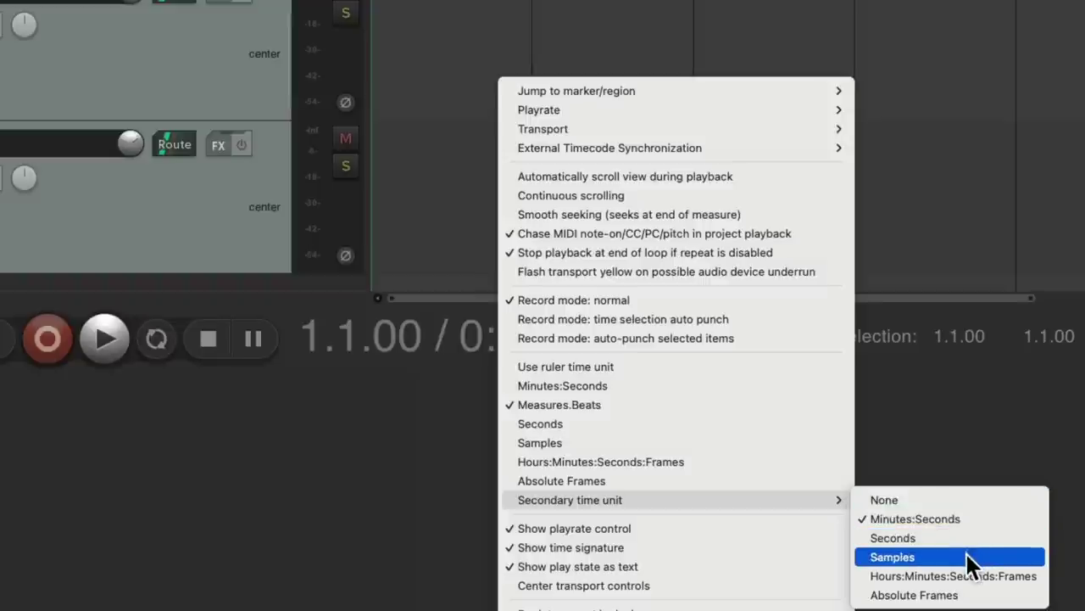
{"action": "left_click", "coordinate": [947, 432]}
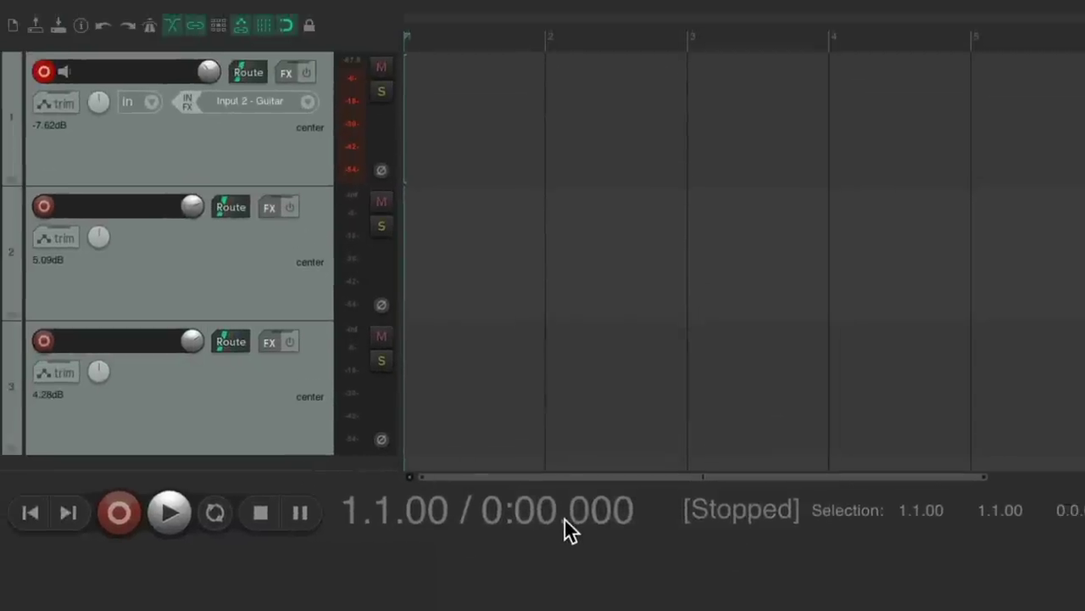
Play from the project start and stop twice, checking the transport's position and play state text
{"action": "left_click", "coordinate": [172, 512]}
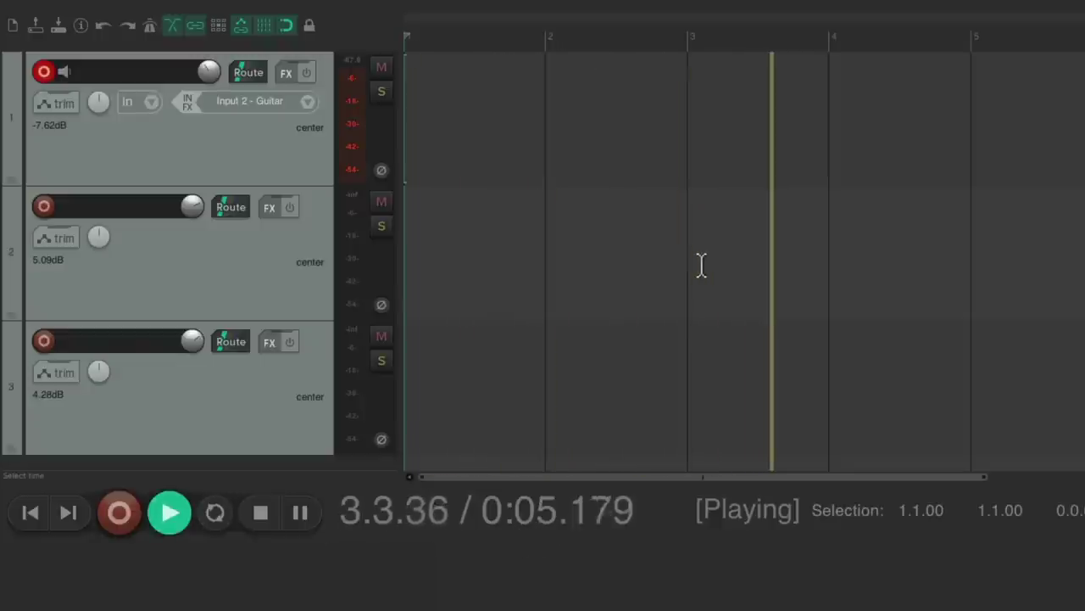
{"action": "left_click", "coordinate": [261, 513]}
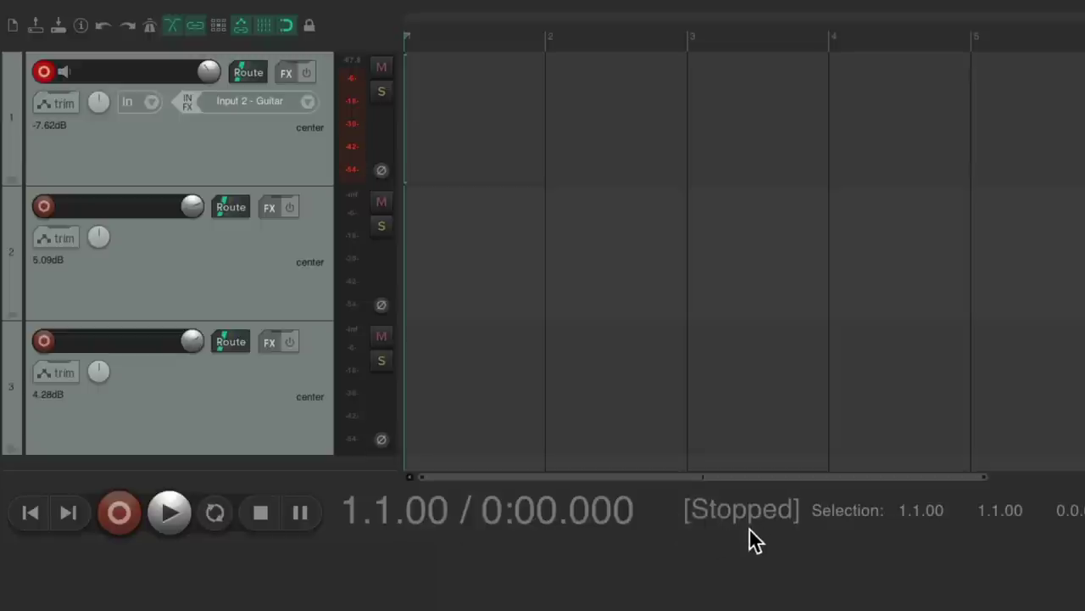
{"action": "left_click", "coordinate": [173, 511]}
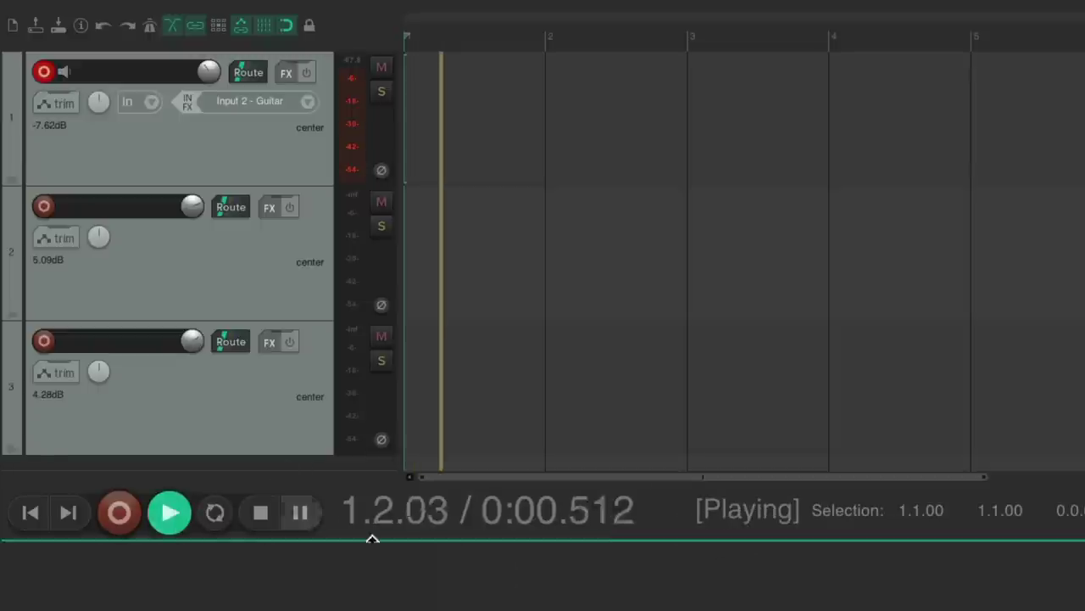
{"action": "left_click", "coordinate": [261, 514]}
Record a short take on track 1 from 1.1.00, check the paused and stopped states, and delete the take
{"action": "left_click", "coordinate": [116, 514]}
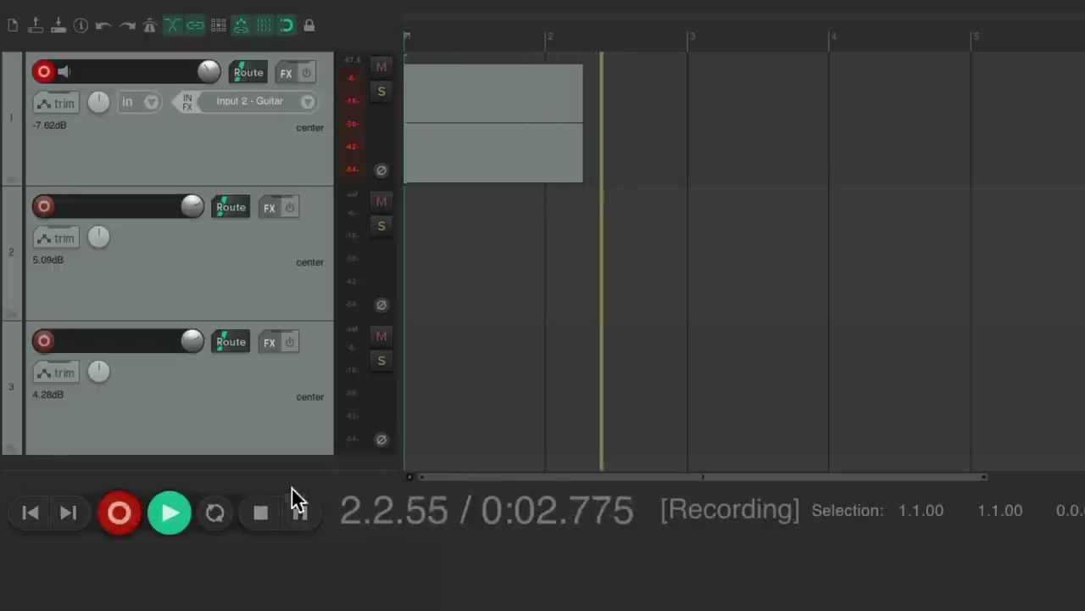
{"action": "left_click", "coordinate": [265, 509]}
{"action": "left_click", "coordinate": [302, 513]}
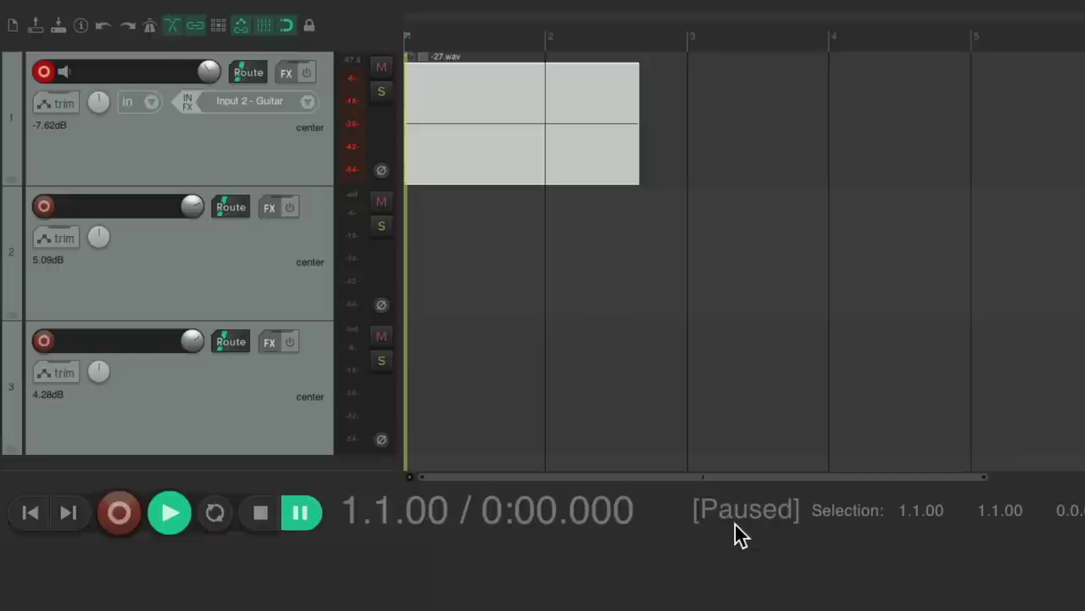
{"action": "left_click", "coordinate": [259, 514]}
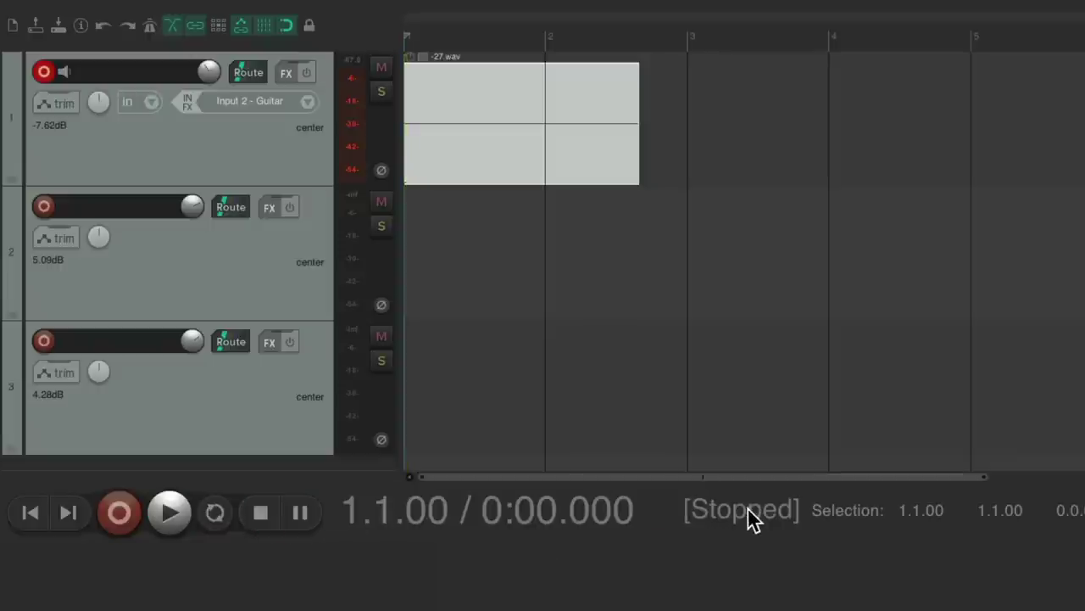
{"action": "key", "text": "Delete"}
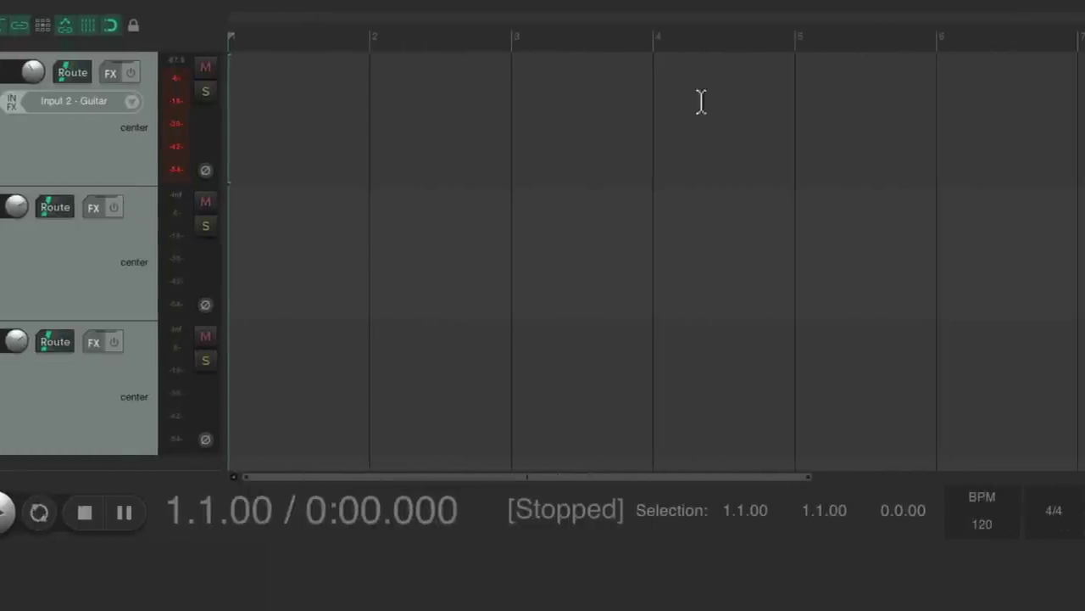
Make a time selection from 2.1.00 to 3.1.00, and change its start to measure 3 and its end to measure 5
{"action": "left_click_drag", "start_coordinate": [370, 43], "coordinate": [502, 36]}
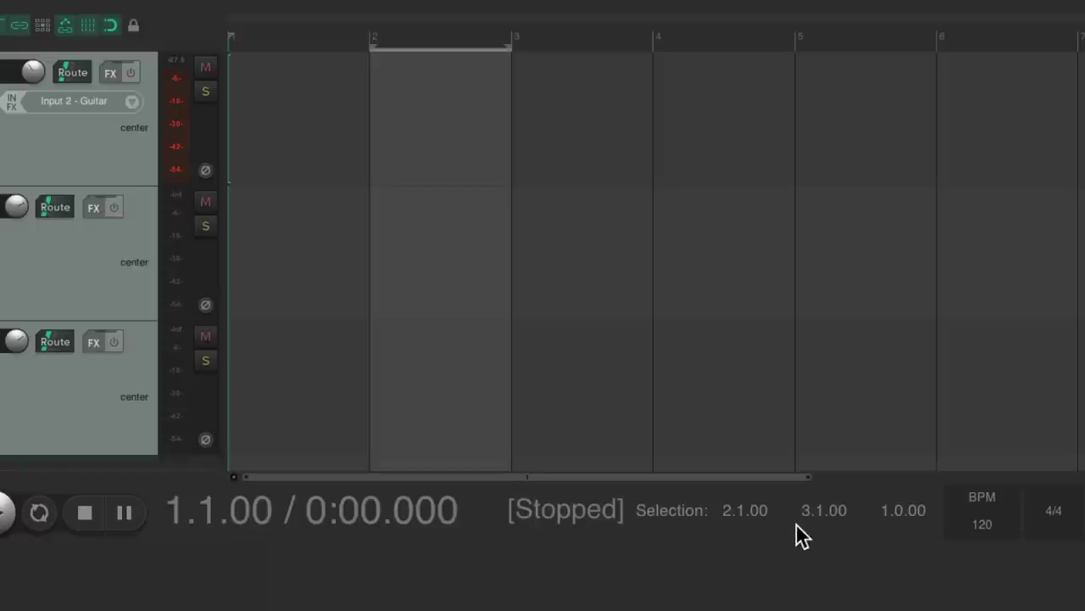
{"action": "double_click", "coordinate": [738, 510]}
{"action": "type", "text": "3"}
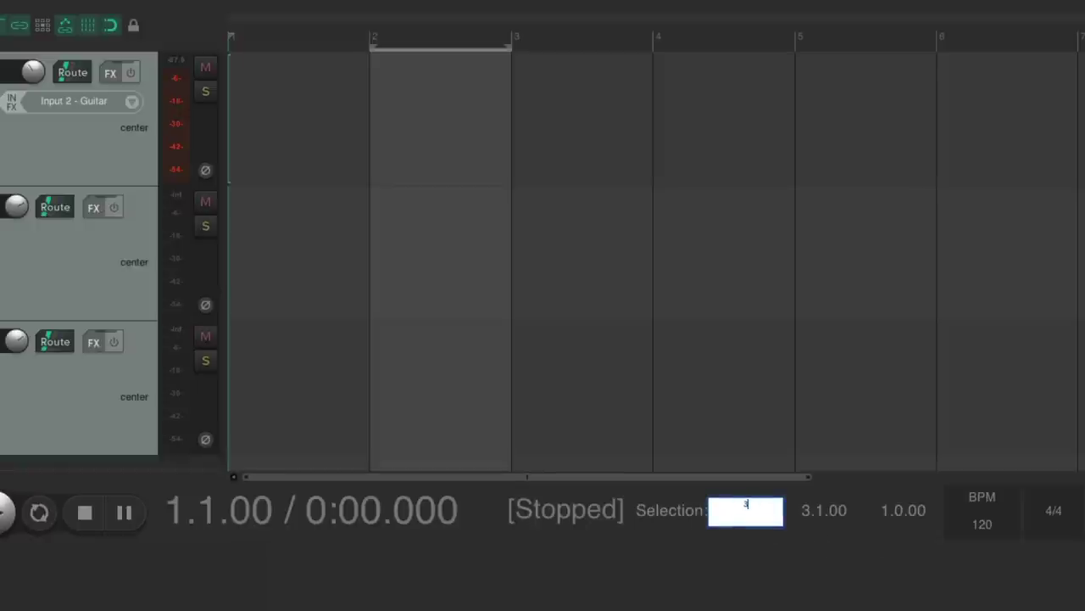
{"action": "key", "text": "Return"}
{"action": "double_click", "coordinate": [812, 513]}
{"action": "type", "text": "5"}
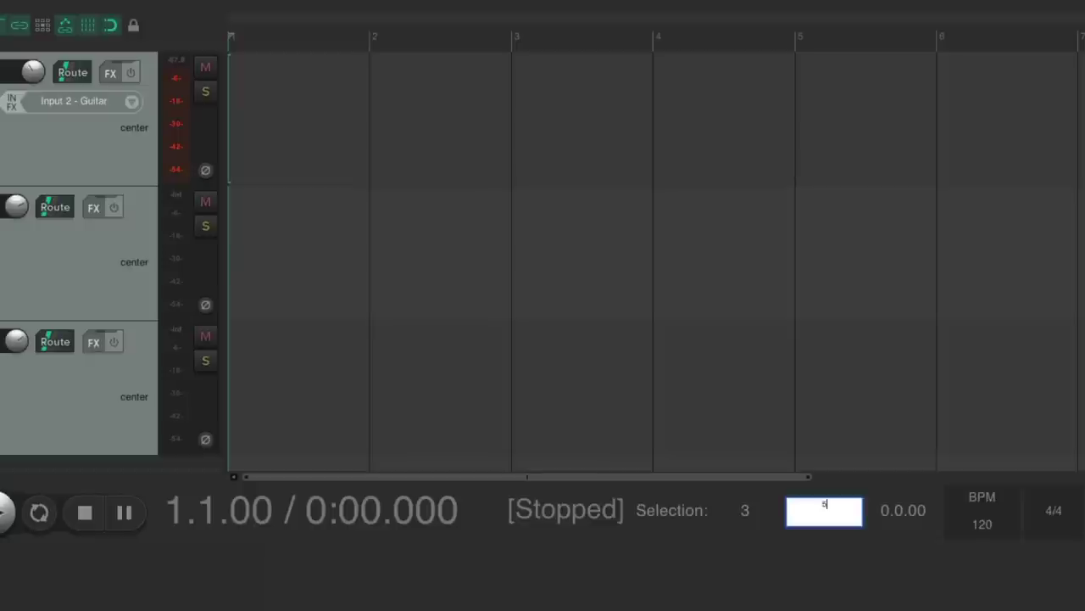
{"action": "key", "text": "Return"}
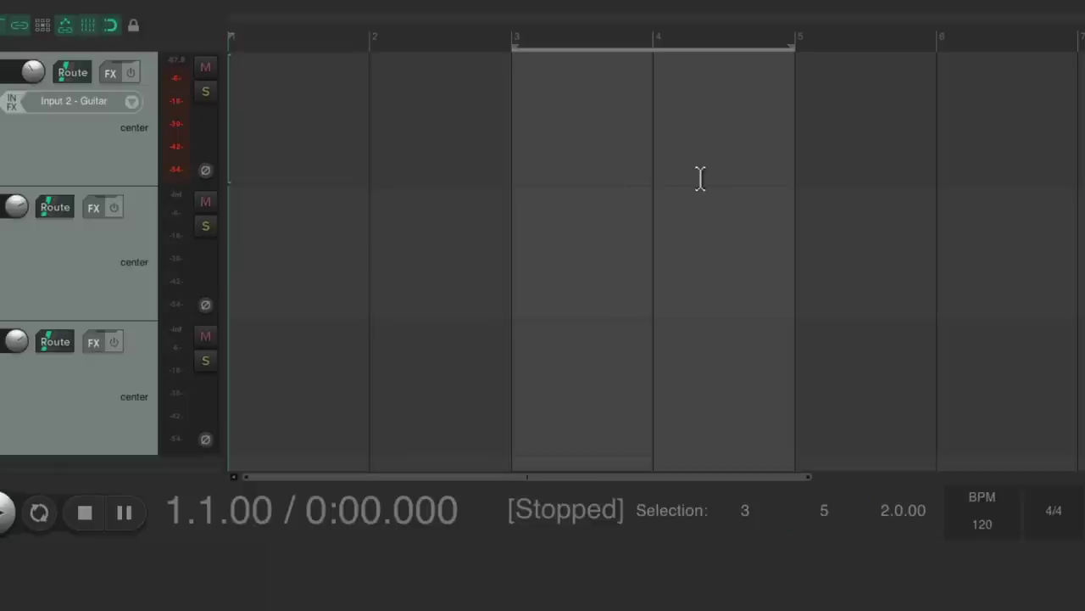
Set the time selection's length to 4 measures, and clear the time selection
{"action": "double_click", "coordinate": [895, 512]}
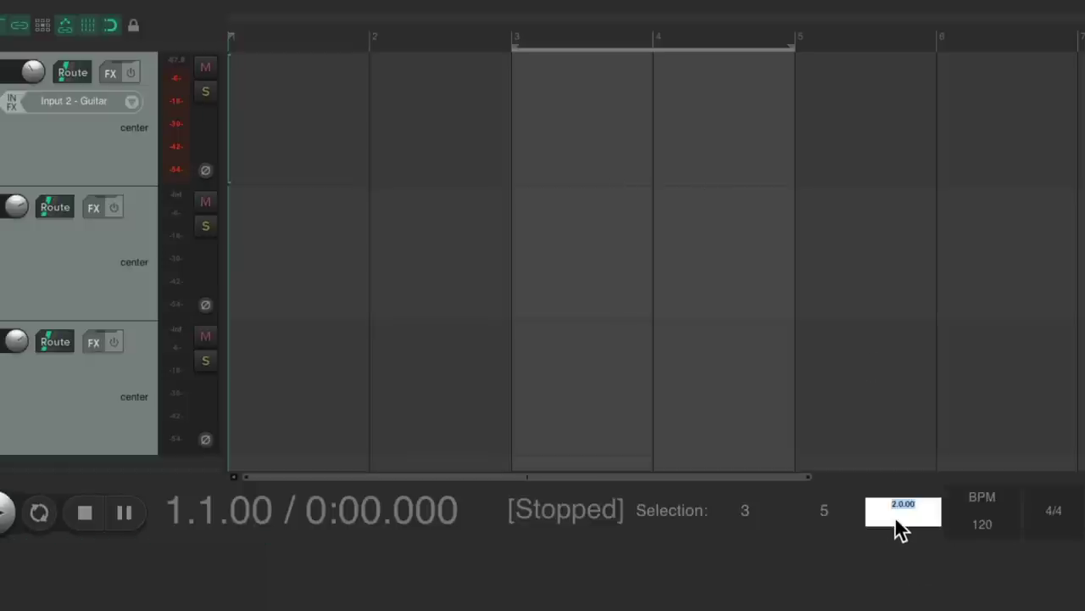
{"action": "type", "text": "4"}
{"action": "key", "text": "Return"}
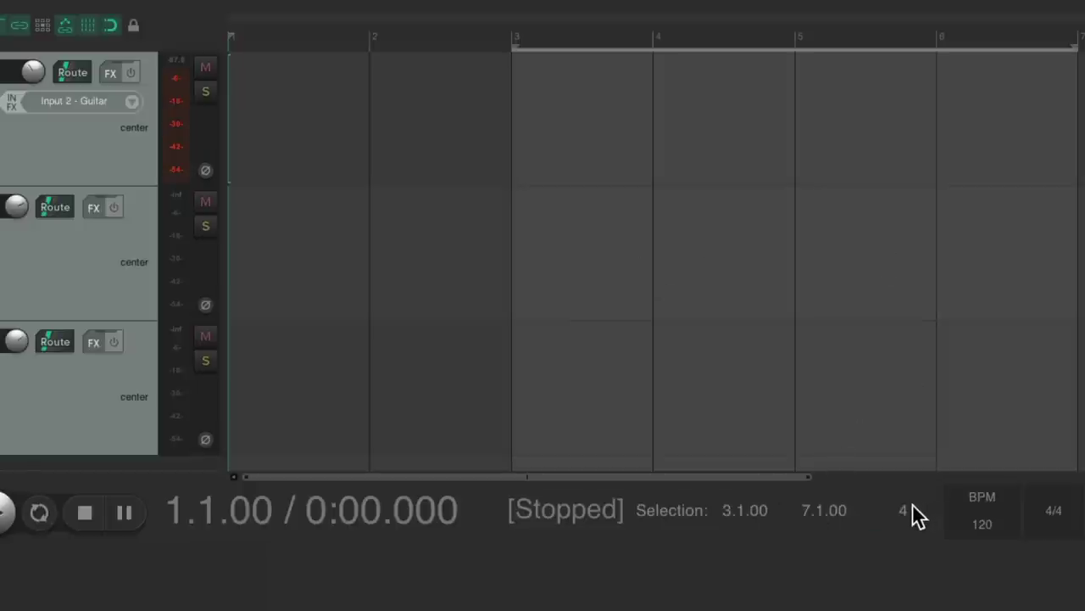
{"action": "key", "text": "Escape"}
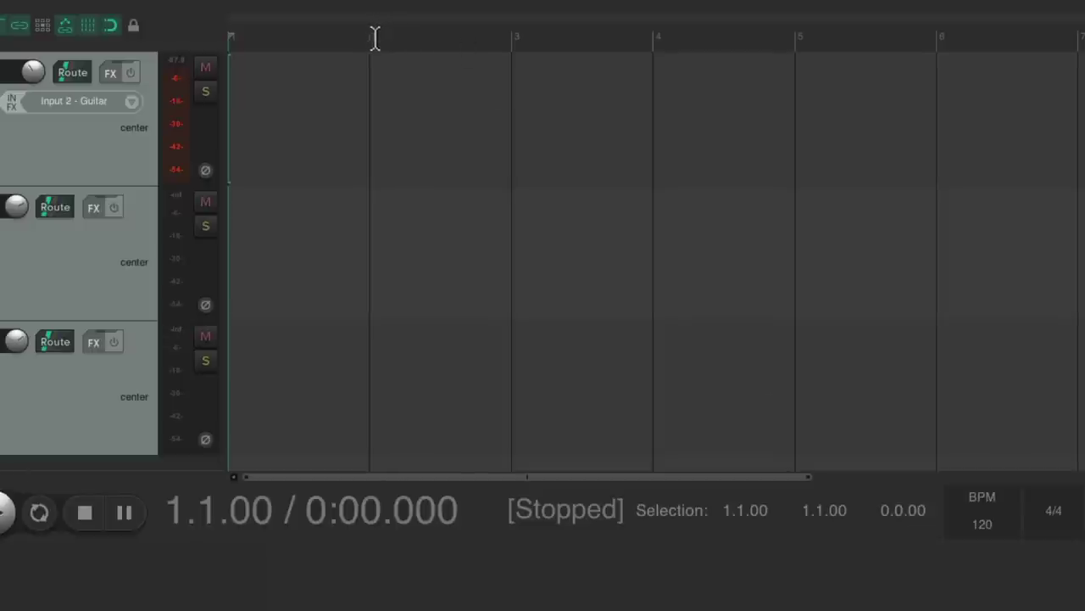
Set the project tempo to 90 BPM, and return it to 120 BPM
{"action": "left_click_drag", "start_coordinate": [376, 36], "coordinate": [643, 33]}
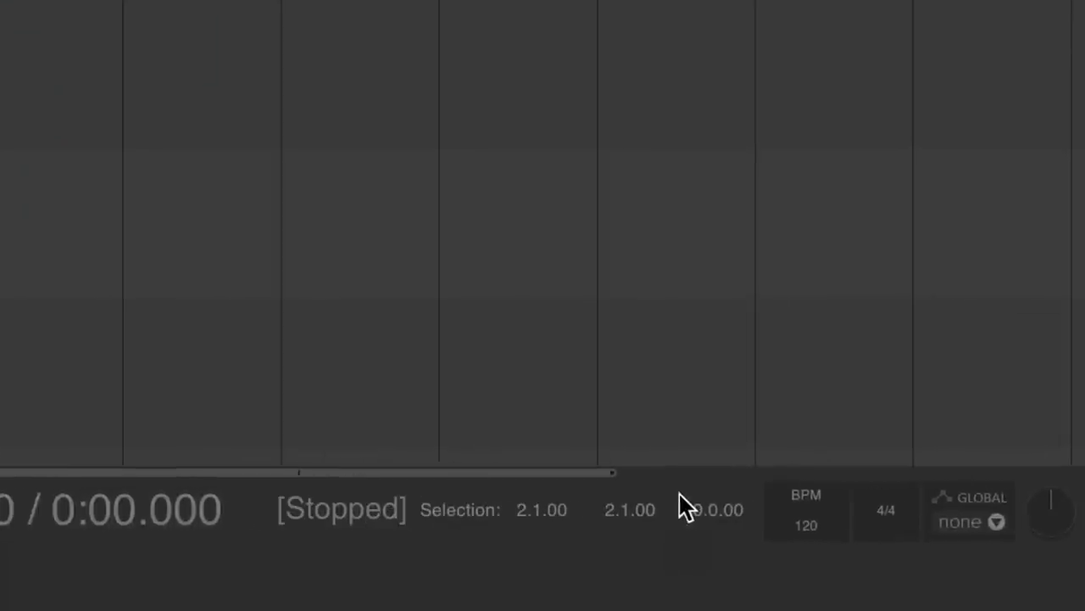
{"action": "double_click", "coordinate": [819, 534]}
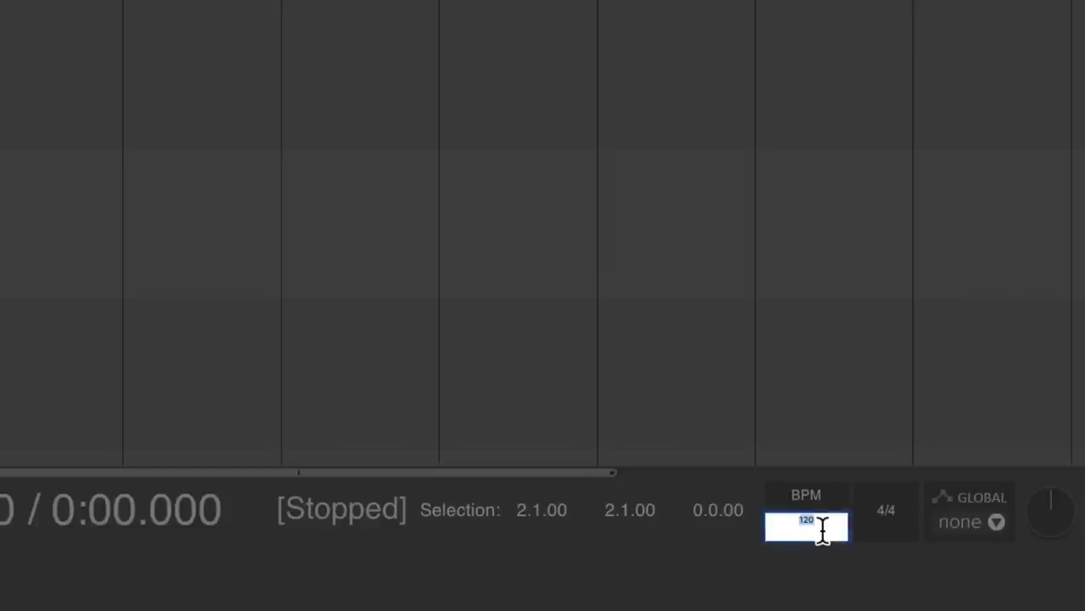
{"action": "type", "text": "90"}
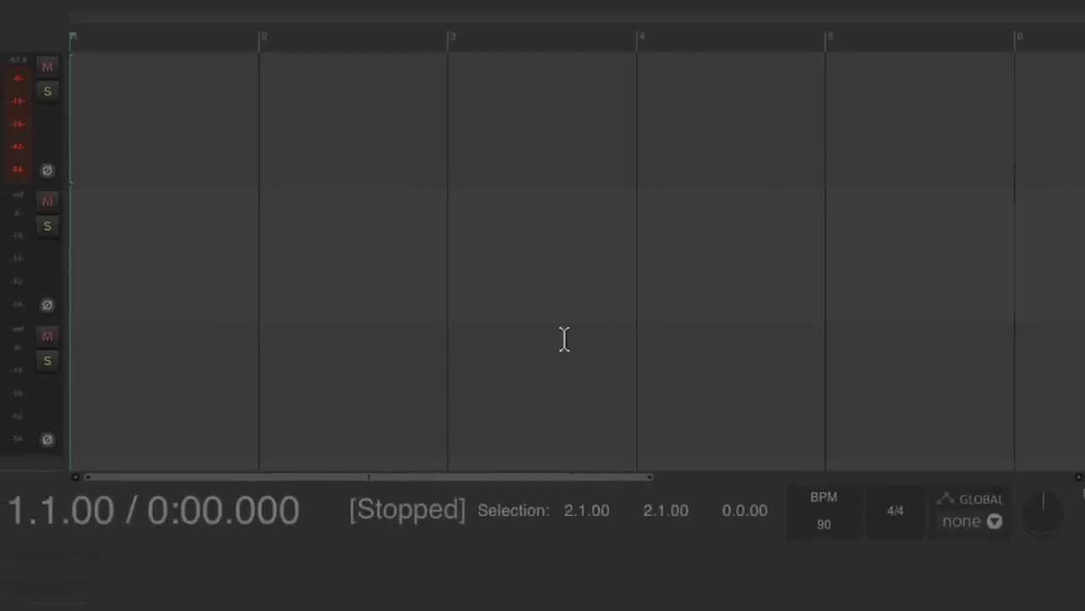
{"action": "double_click", "coordinate": [852, 522]}
{"action": "type", "text": "120"}
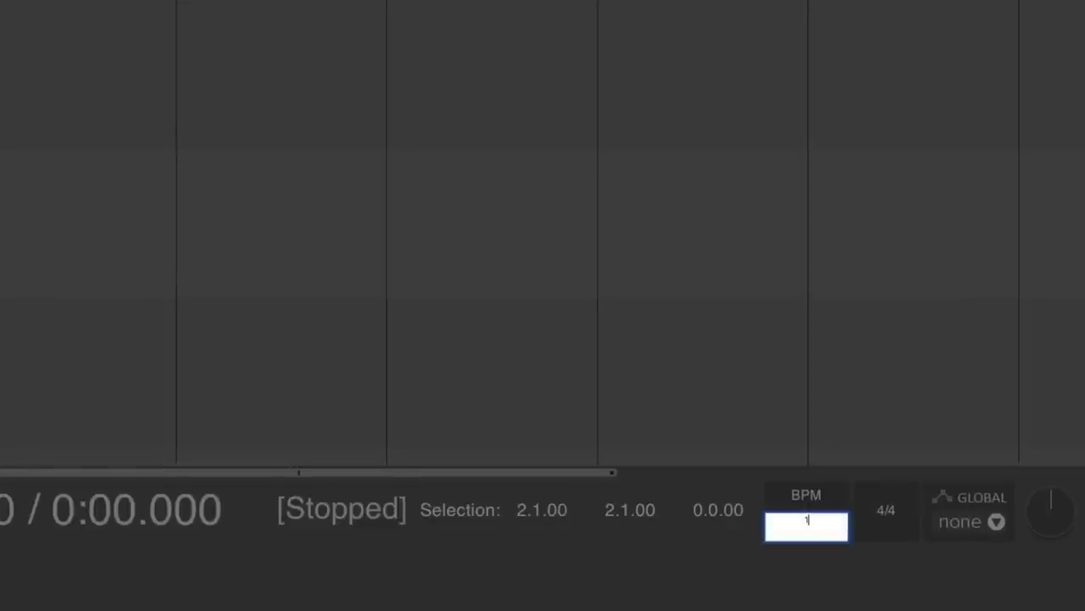
{"action": "key", "text": "Return"}
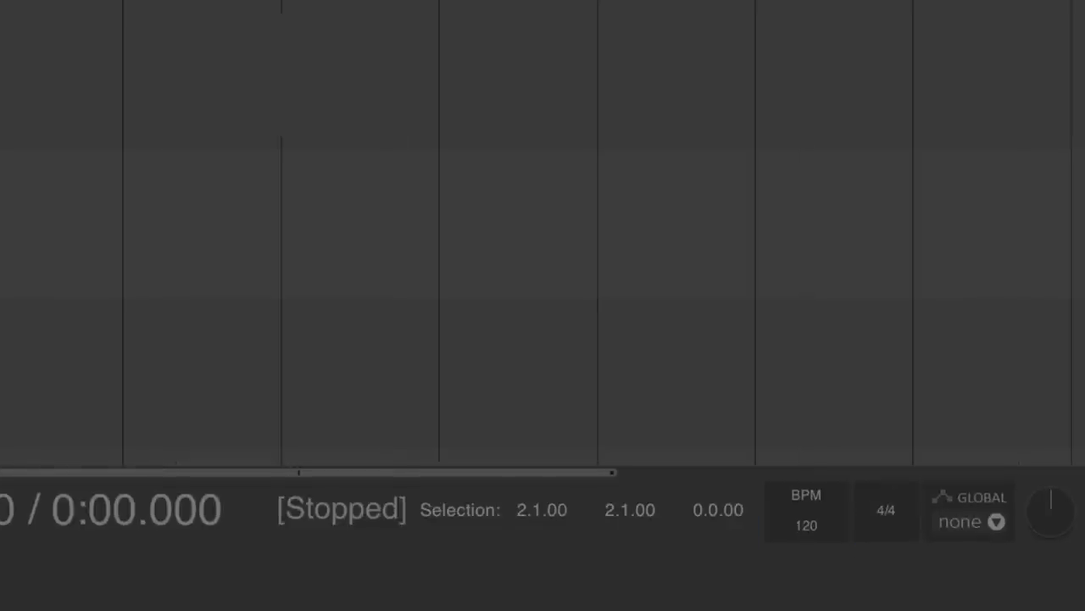
Tap in a project tempo of about 100 to 105 BPM, and reset the tempo to 120 BPM
{"action": "left_click", "coordinate": [835, 505]}
{"action": "left_click", "coordinate": [836, 504]}
{"action": "left_click", "coordinate": [835, 505]}
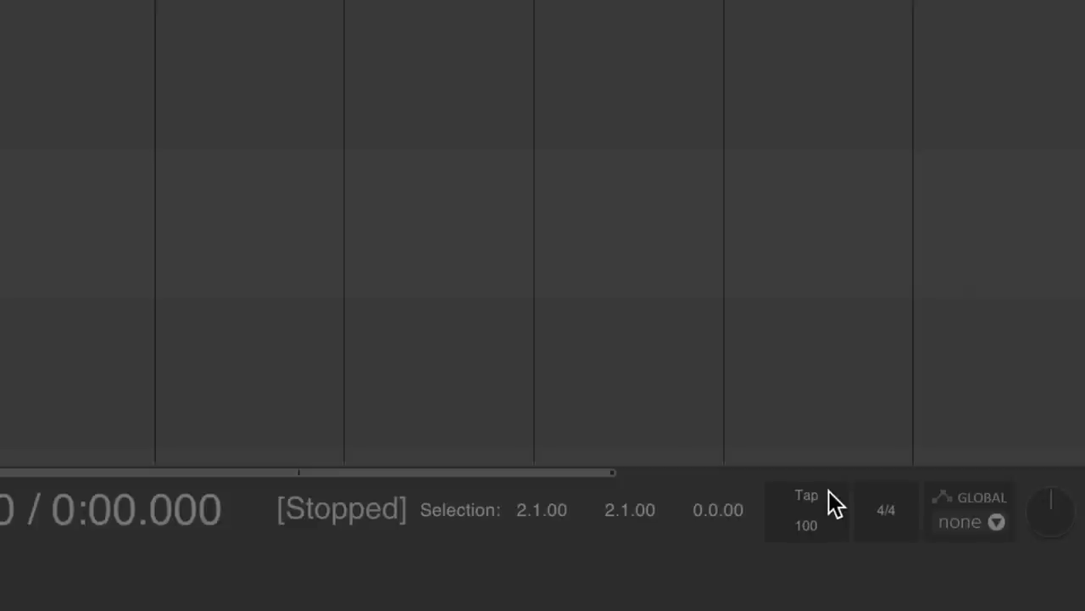
{"action": "left_click", "coordinate": [835, 504]}
{"action": "left_click", "coordinate": [835, 504]}
{"action": "left_click", "coordinate": [835, 504]}
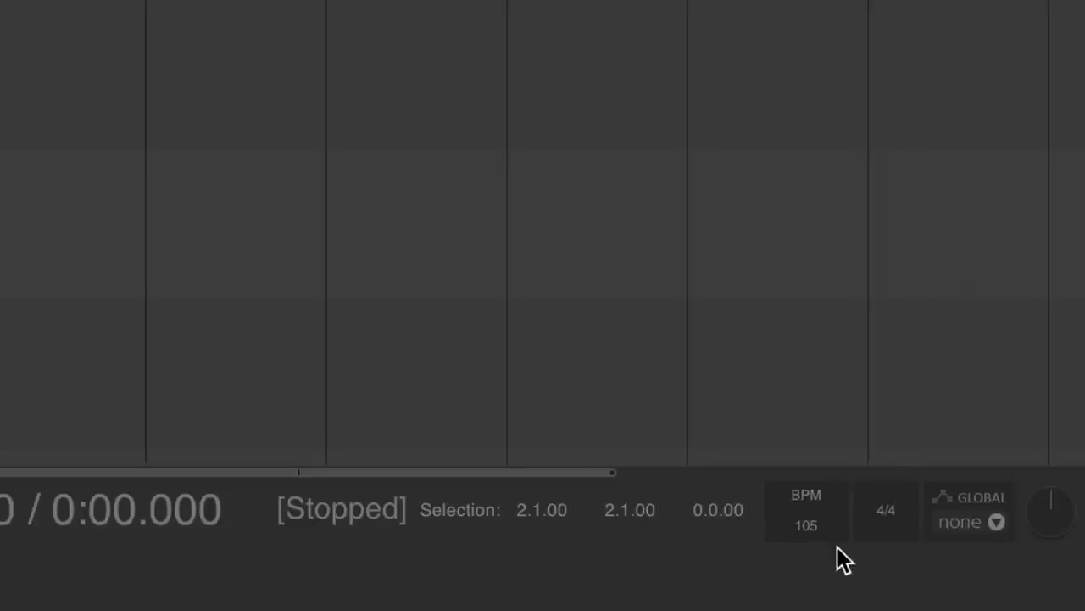
{"action": "double_click", "coordinate": [837, 546]}
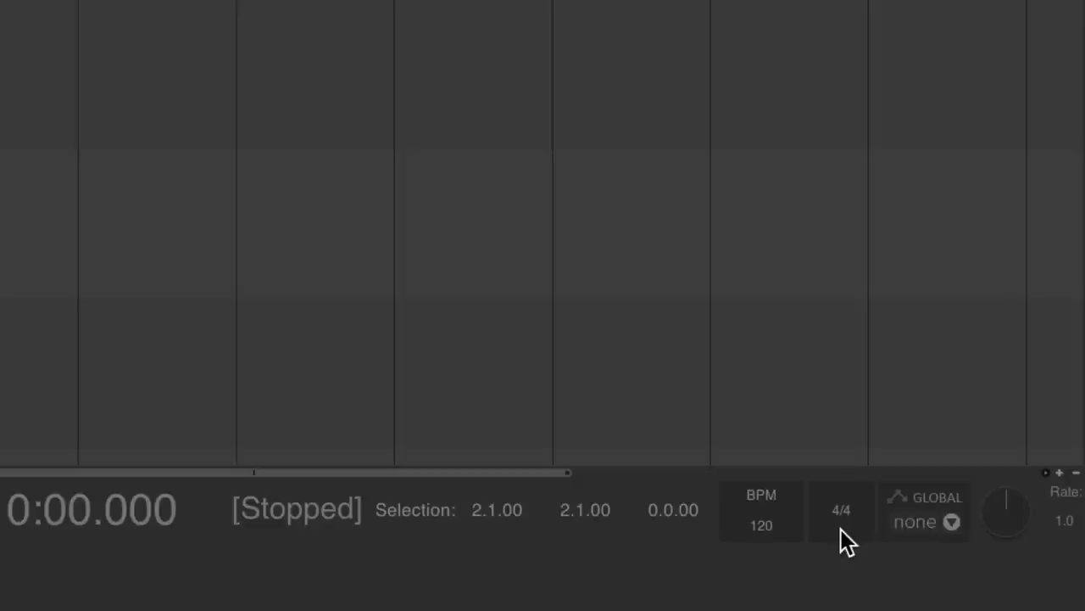
Try the project time signature at 3/4 and 6/8, and return it to 4/4
{"action": "double_click", "coordinate": [846, 512]}
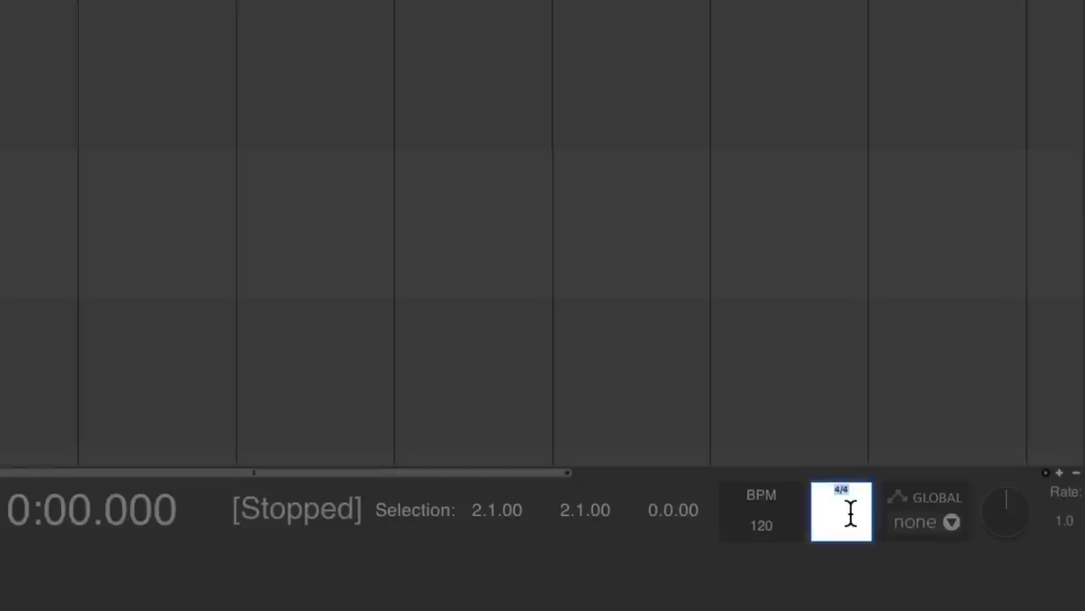
{"action": "type", "text": "3/4"}
{"action": "key", "text": "Return"}
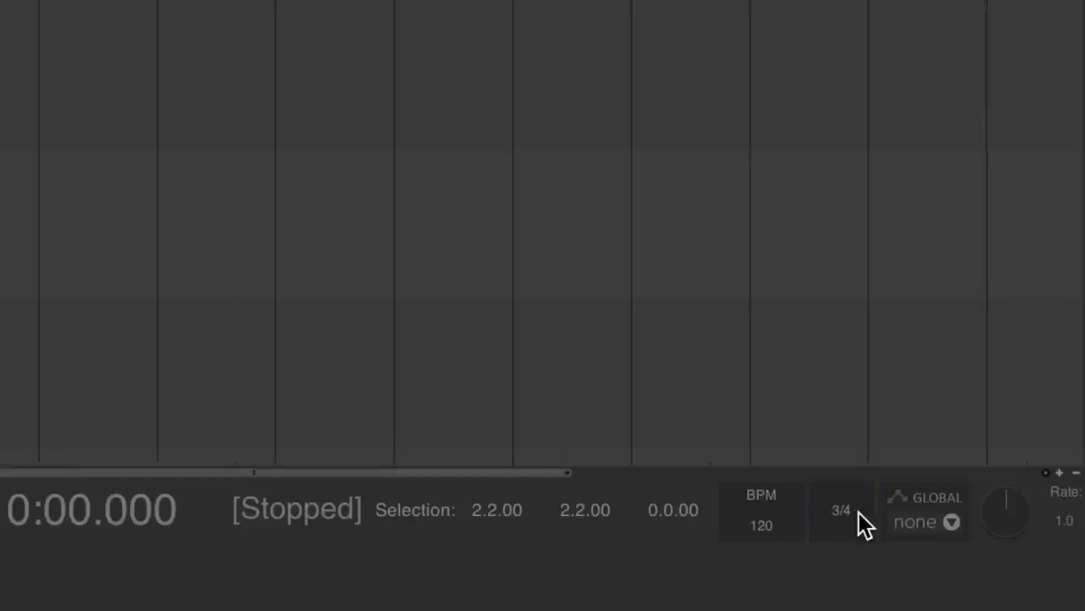
{"action": "double_click", "coordinate": [861, 512]}
{"action": "type", "text": "6/8"}
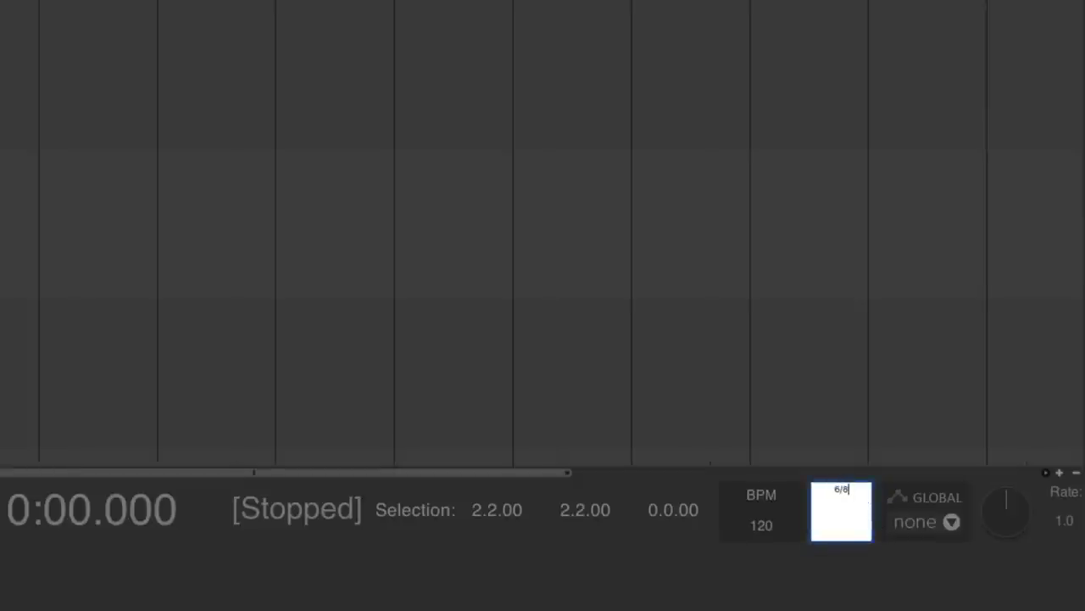
{"action": "key", "text": "Return"}
{"action": "double_click", "coordinate": [859, 522]}
{"action": "type", "text": "4/4"}
{"action": "key", "text": "Return"}
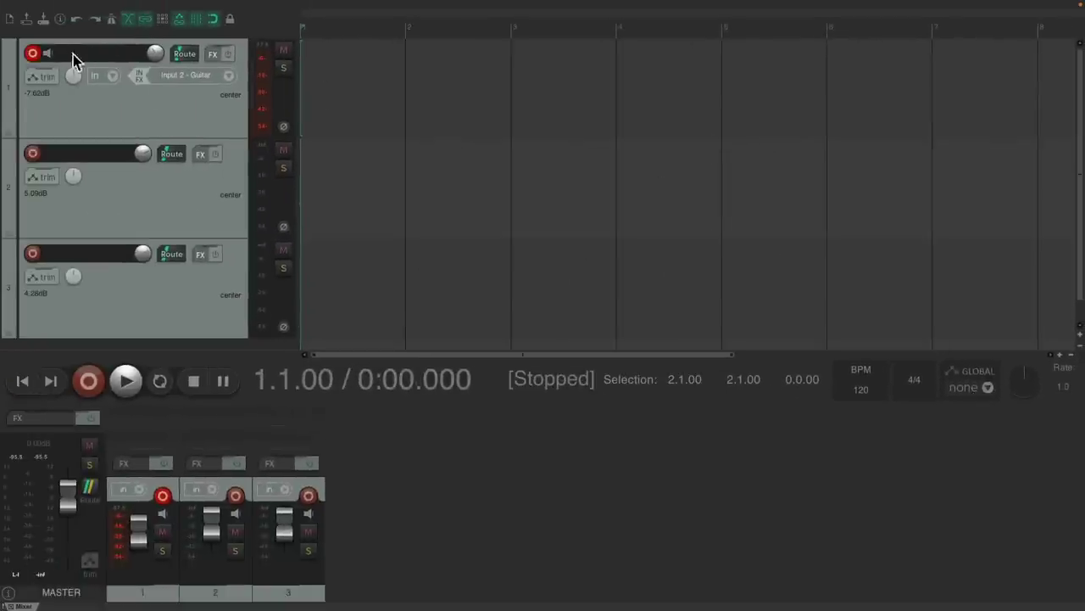
Disarm track 1 for recording, and review the automation modes available in its envelopes window
{"action": "left_click", "coordinate": [32, 52]}
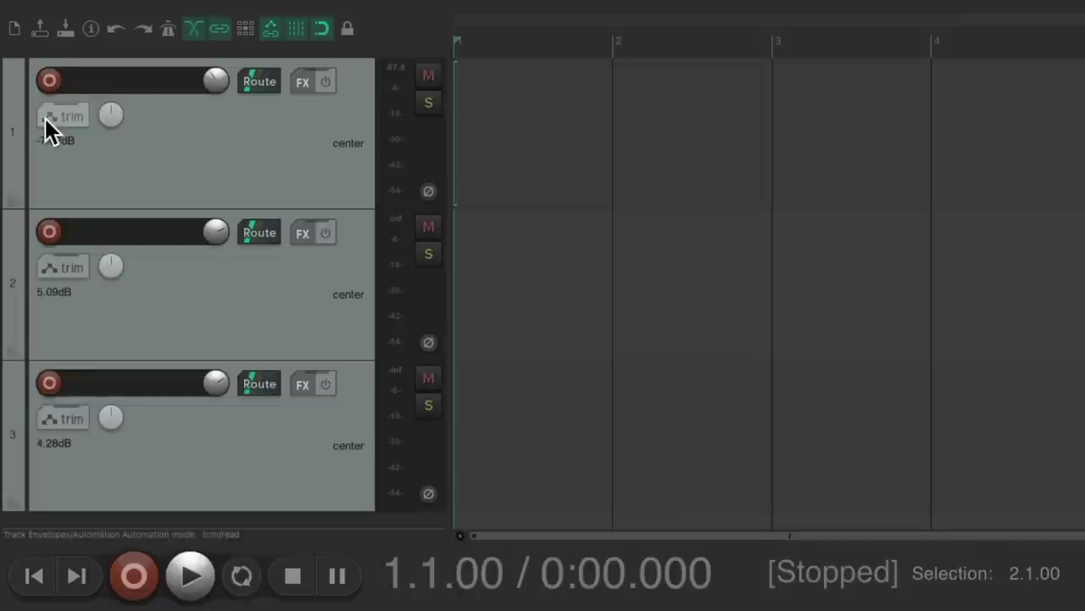
{"action": "left_click", "coordinate": [45, 118]}
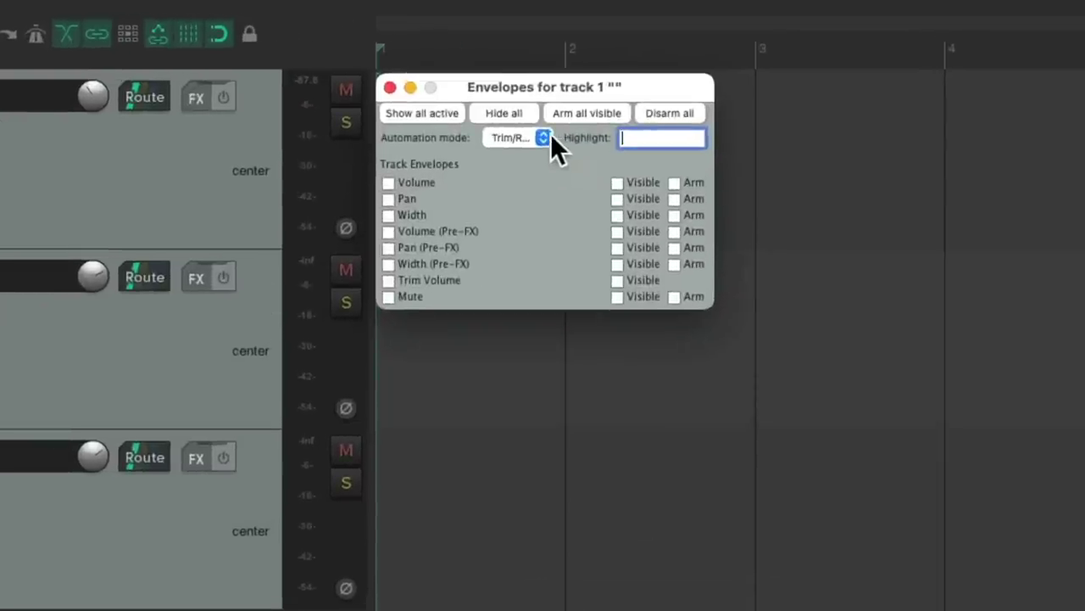
{"action": "left_click", "coordinate": [547, 136]}
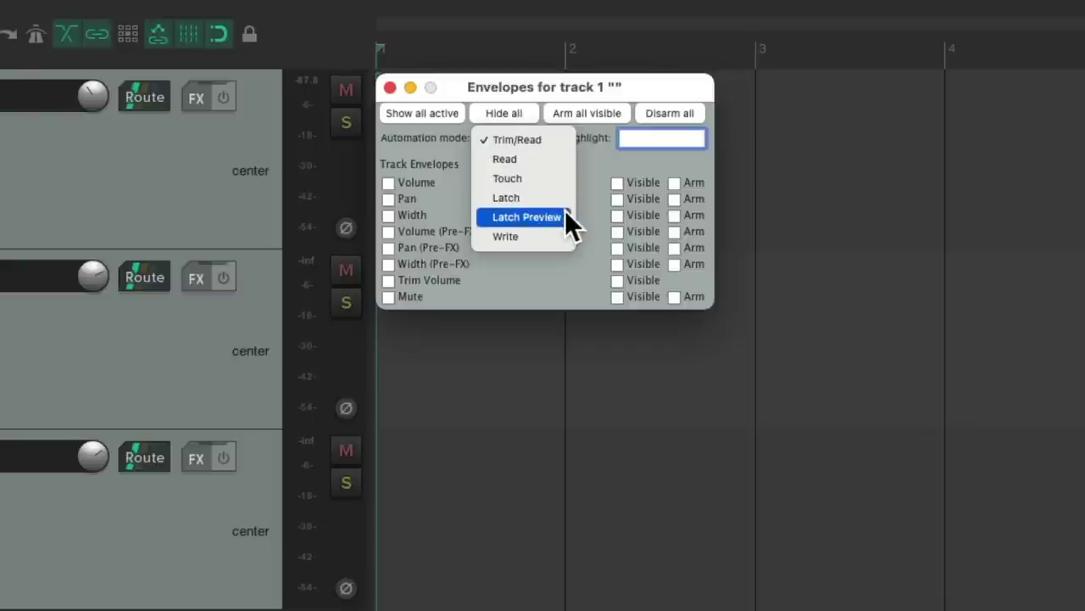
{"action": "left_click", "coordinate": [584, 275]}
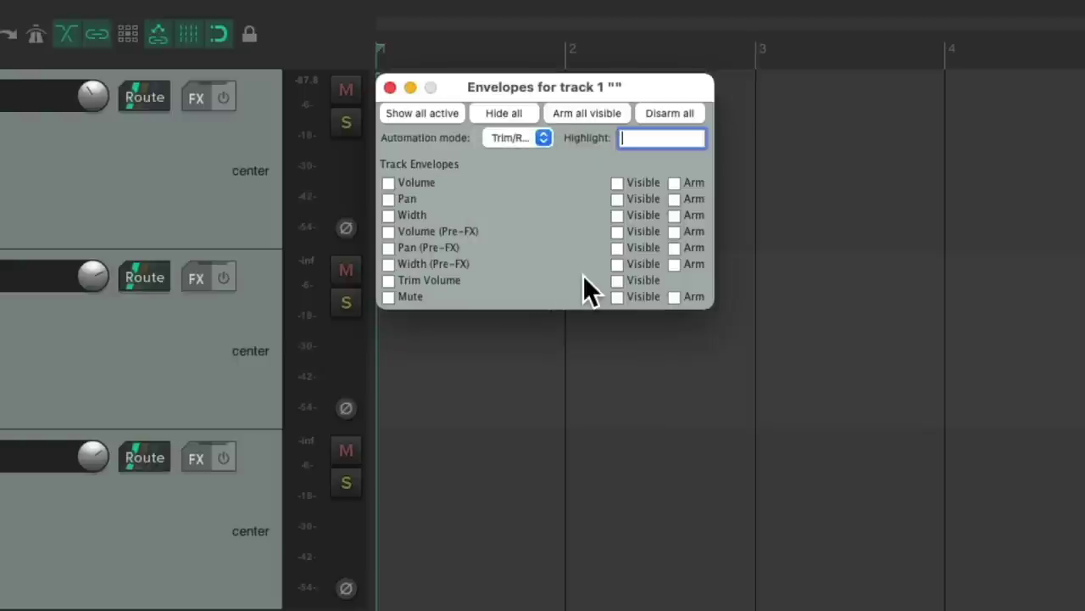
{"action": "left_click", "coordinate": [389, 87]}
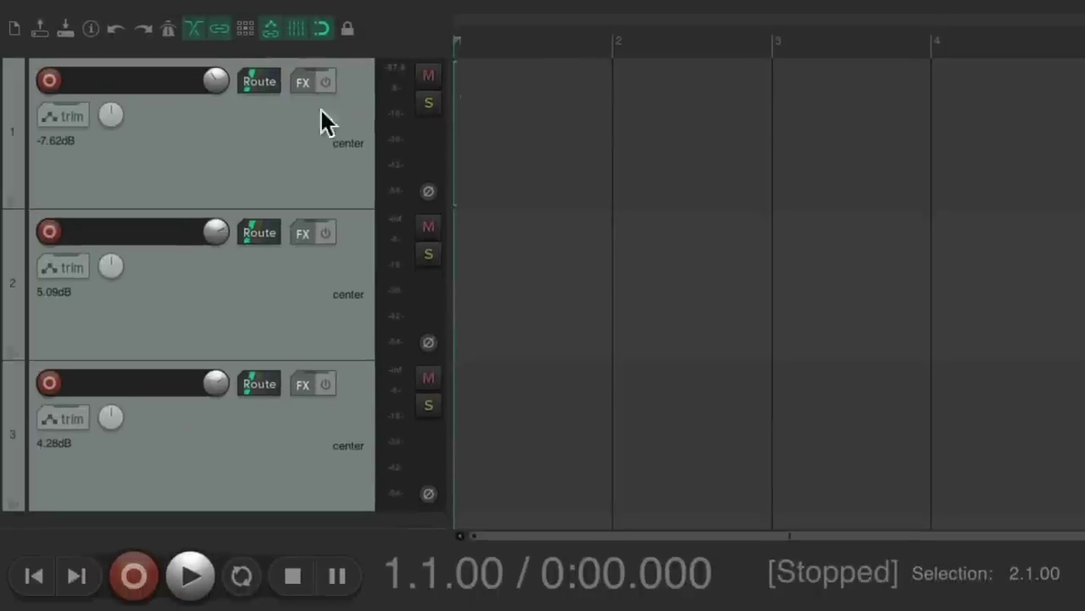
View the envelope settings of track 2 and track 3, closing each window after checking it
{"action": "left_click", "coordinate": [47, 270]}
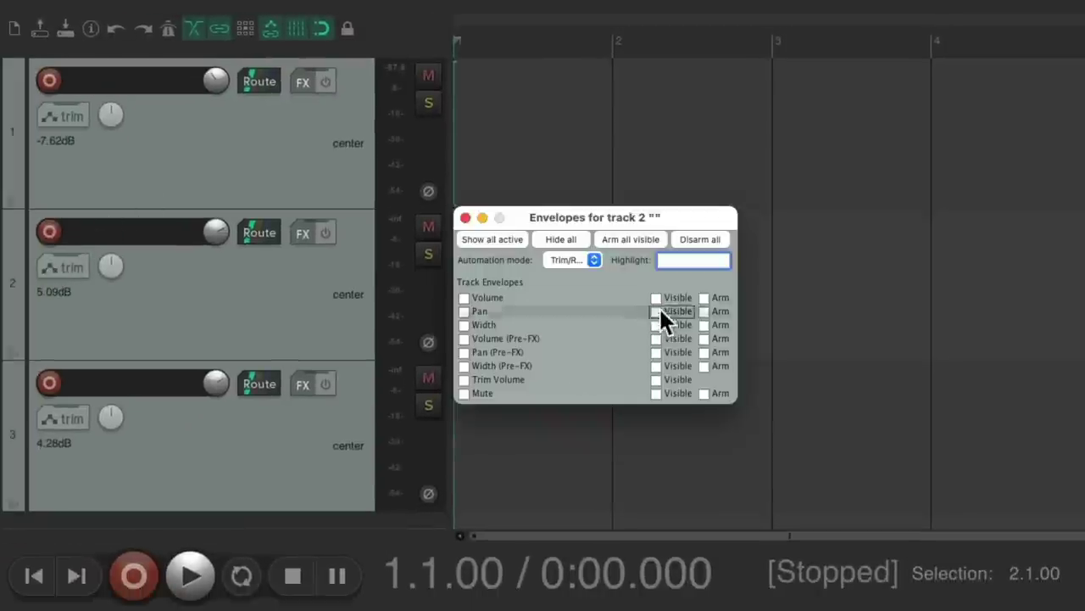
{"action": "left_click", "coordinate": [466, 219]}
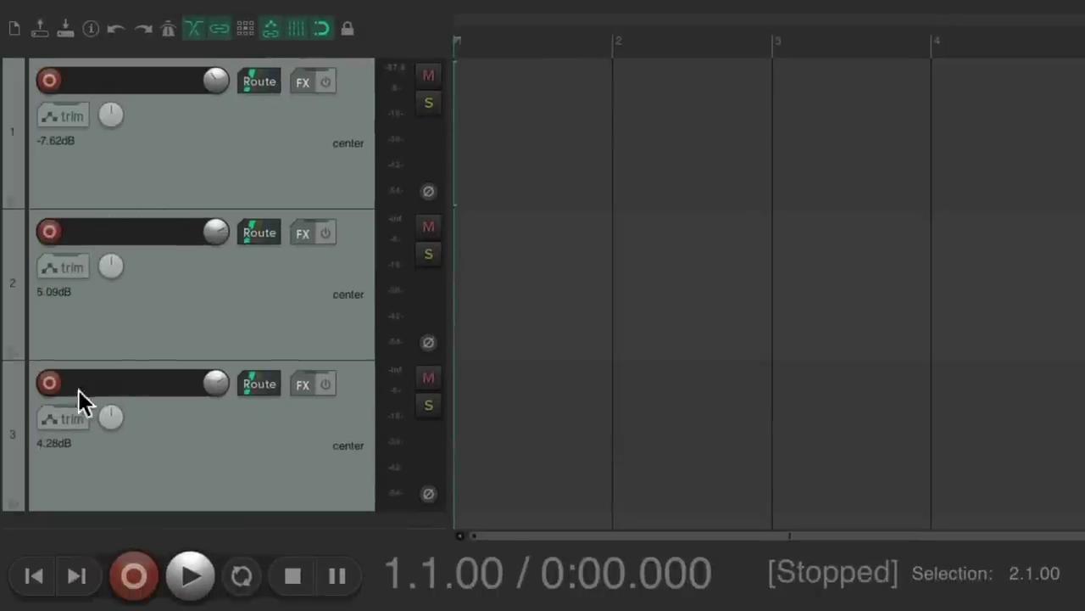
{"action": "left_click", "coordinate": [53, 416]}
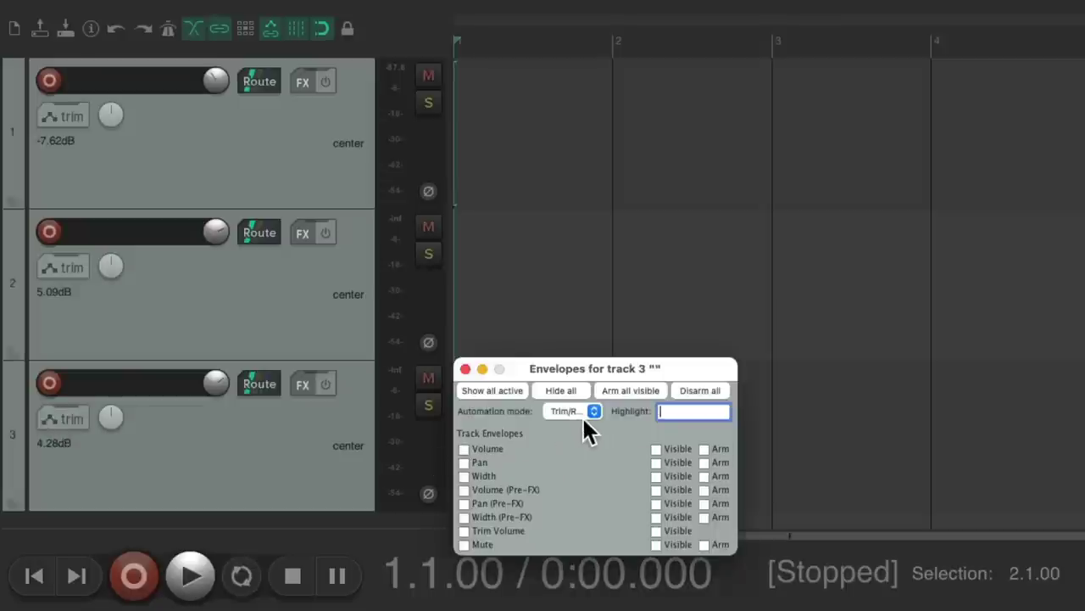
{"action": "left_click", "coordinate": [466, 369]}
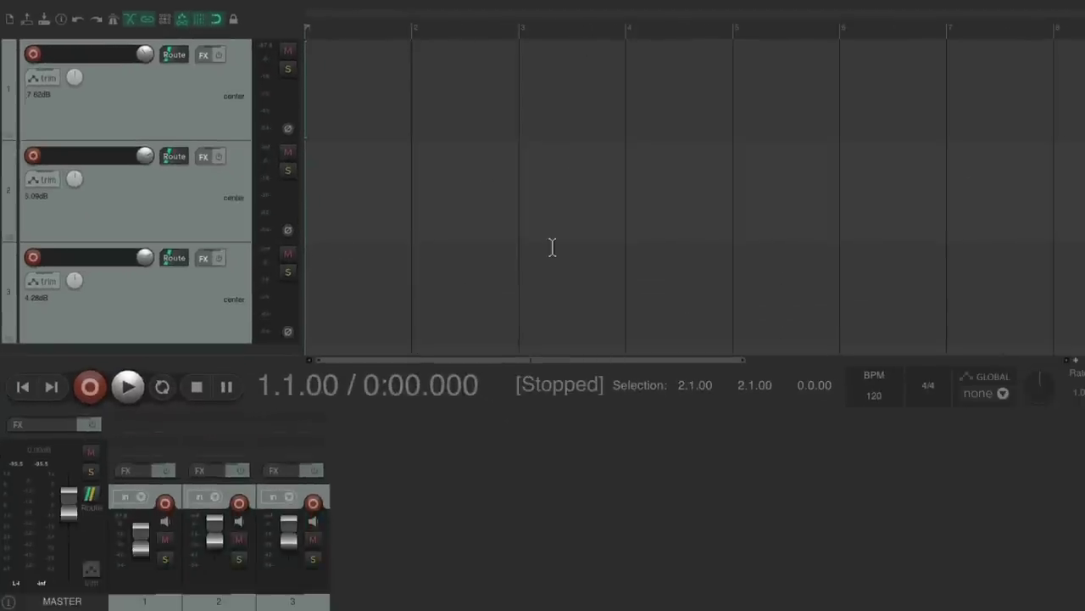
Set the global automation override to Write, and change it to Trim/Read
{"action": "left_click", "coordinate": [1002, 393]}
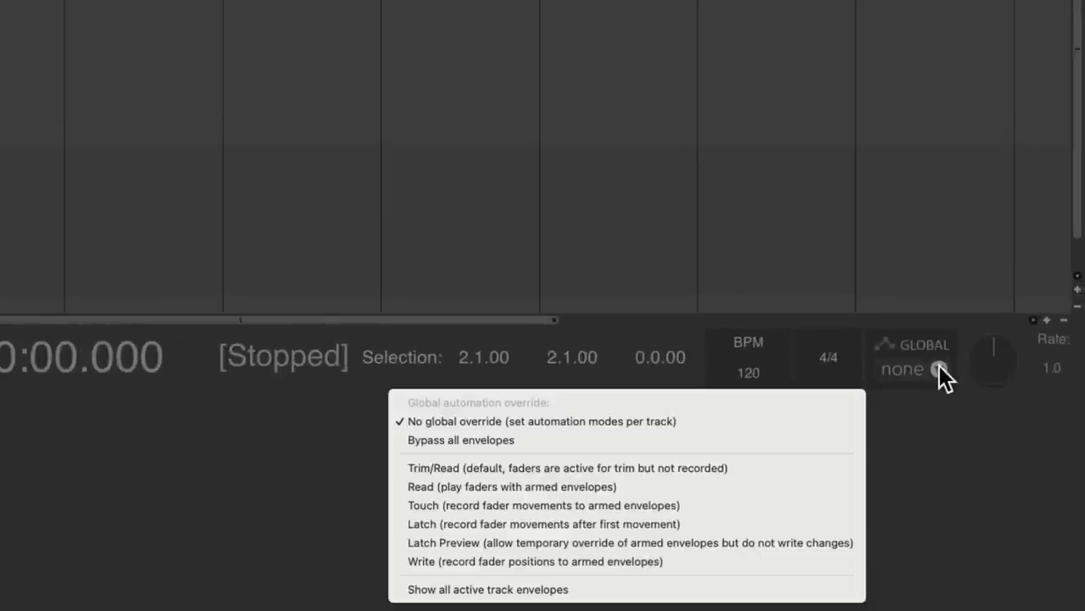
{"action": "left_click", "coordinate": [700, 556]}
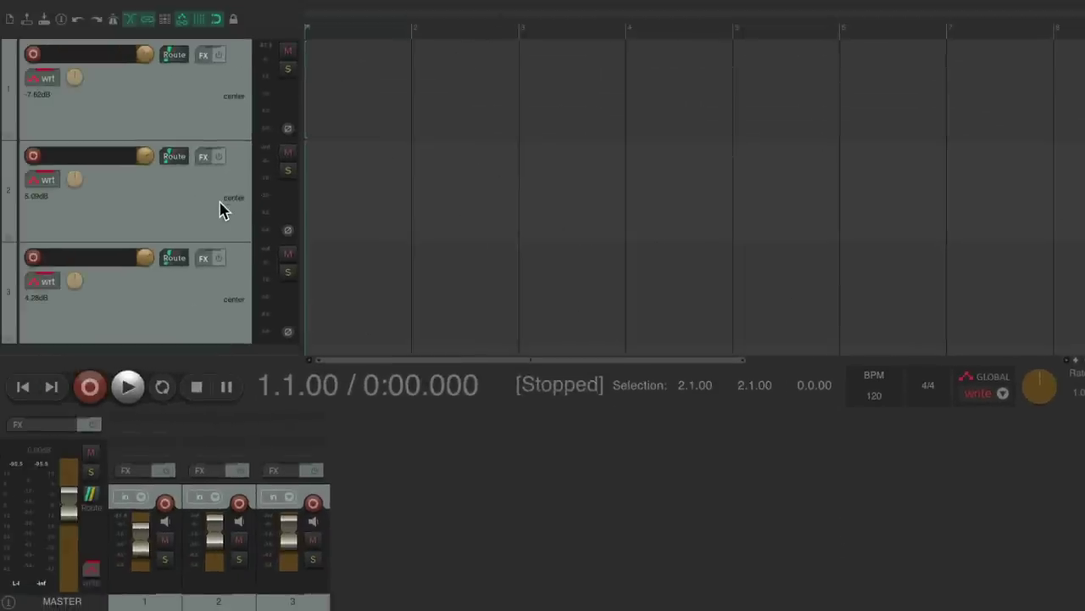
{"action": "left_click", "coordinate": [1002, 394]}
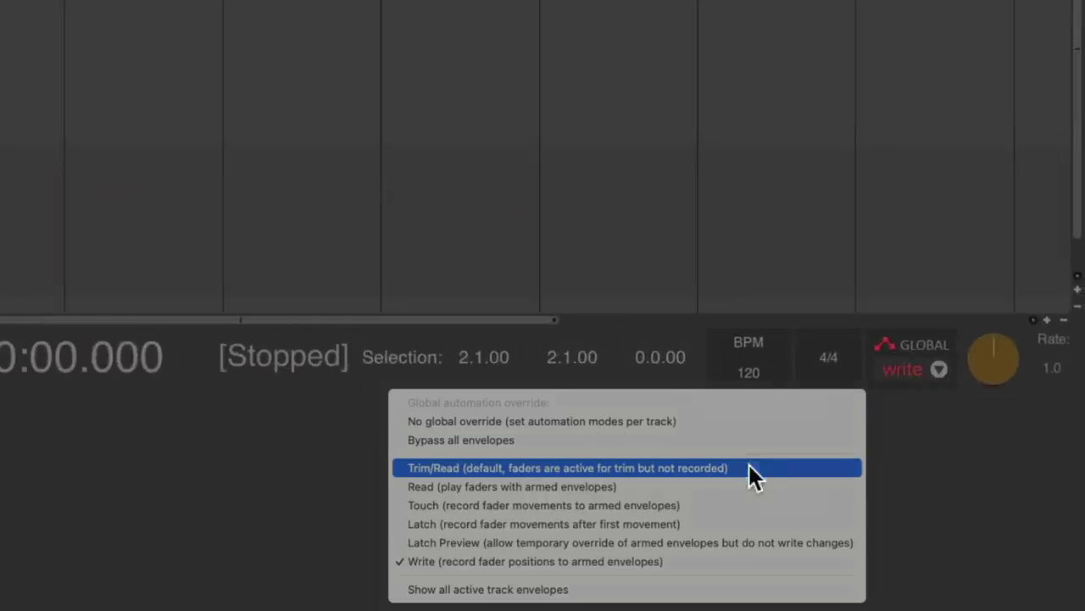
{"action": "left_click", "coordinate": [749, 465]}
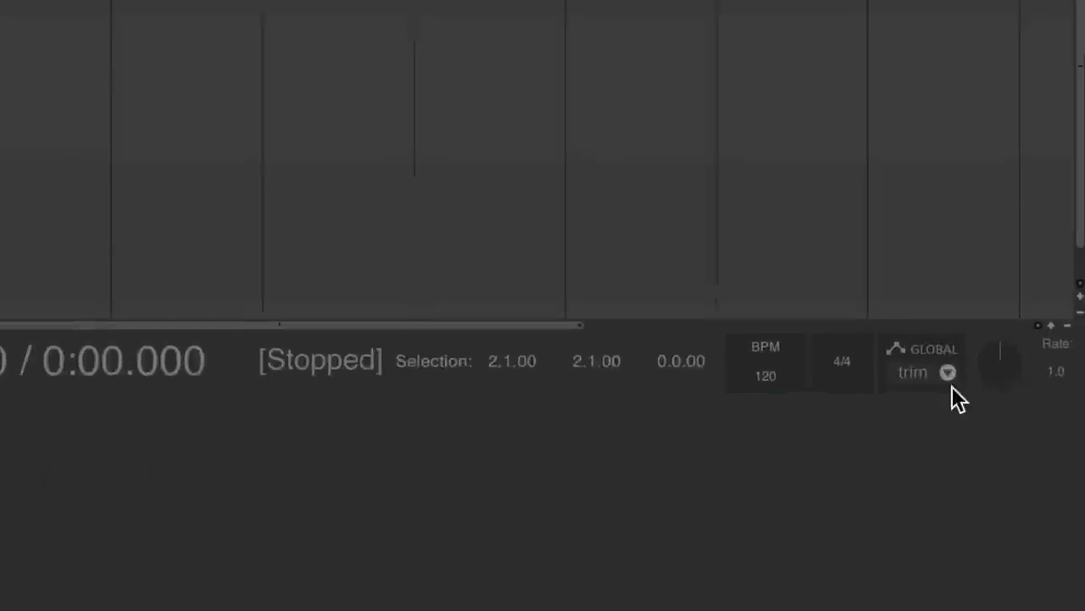
Set the global automation override to Touch, and return it to No global override
{"action": "left_click", "coordinate": [1005, 393]}
{"action": "left_click", "coordinate": [747, 502]}
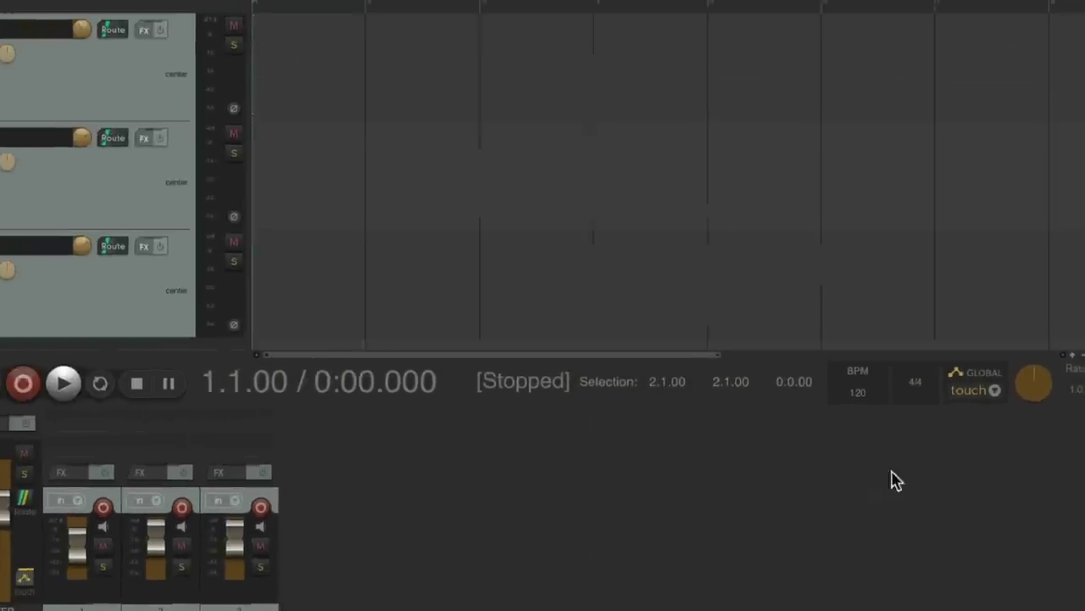
{"action": "left_click", "coordinate": [995, 390]}
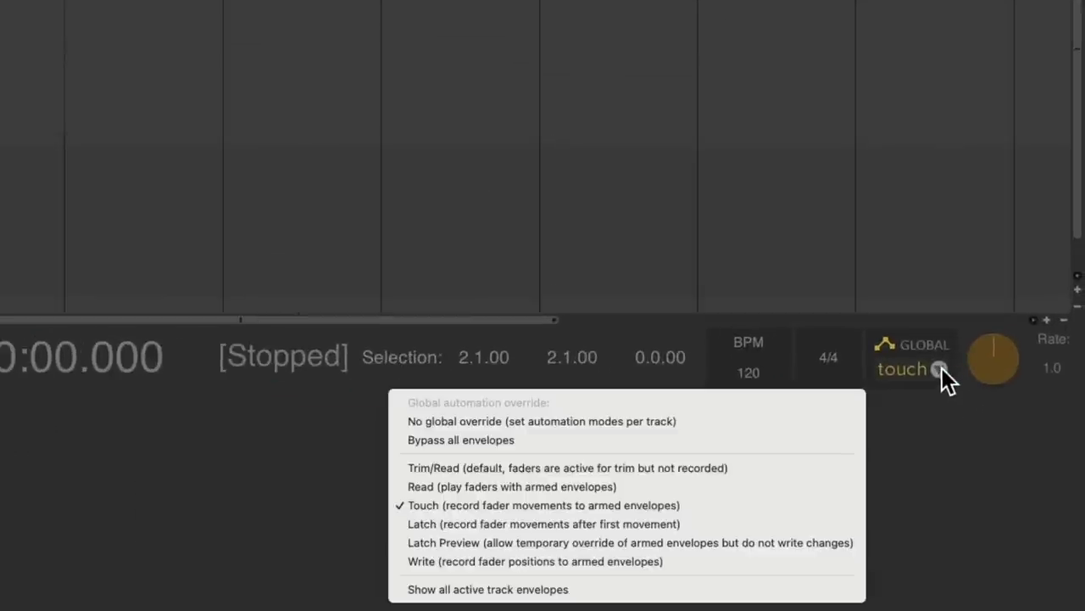
{"action": "left_click", "coordinate": [714, 426]}
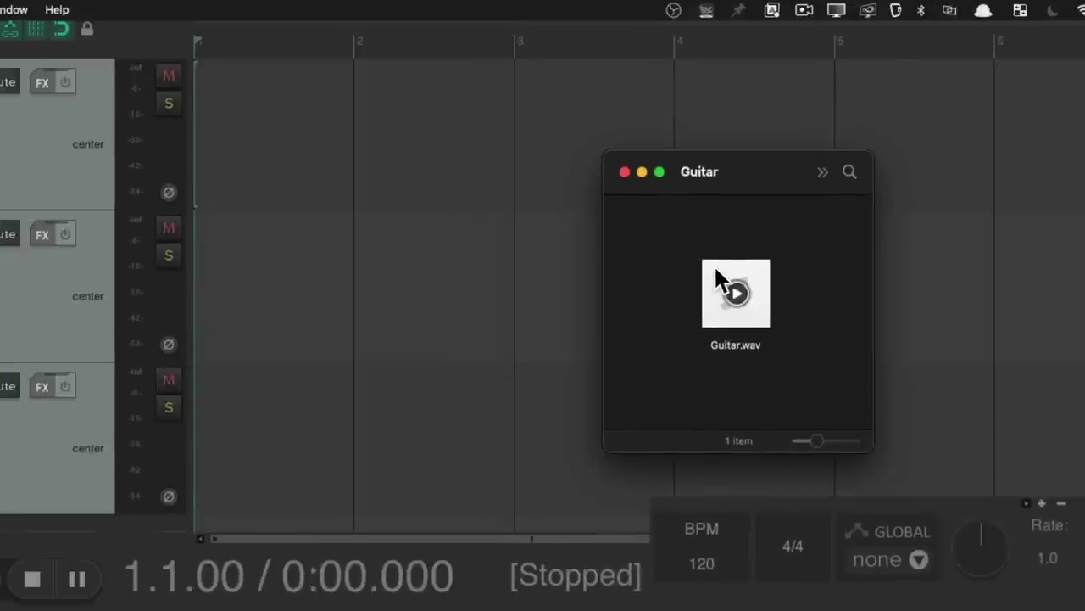
Import Guitar.wav onto track 2 at measure 2, and play it from the start of the clip
{"action": "left_click_drag", "start_coordinate": [716, 271], "coordinate": [356, 273]}
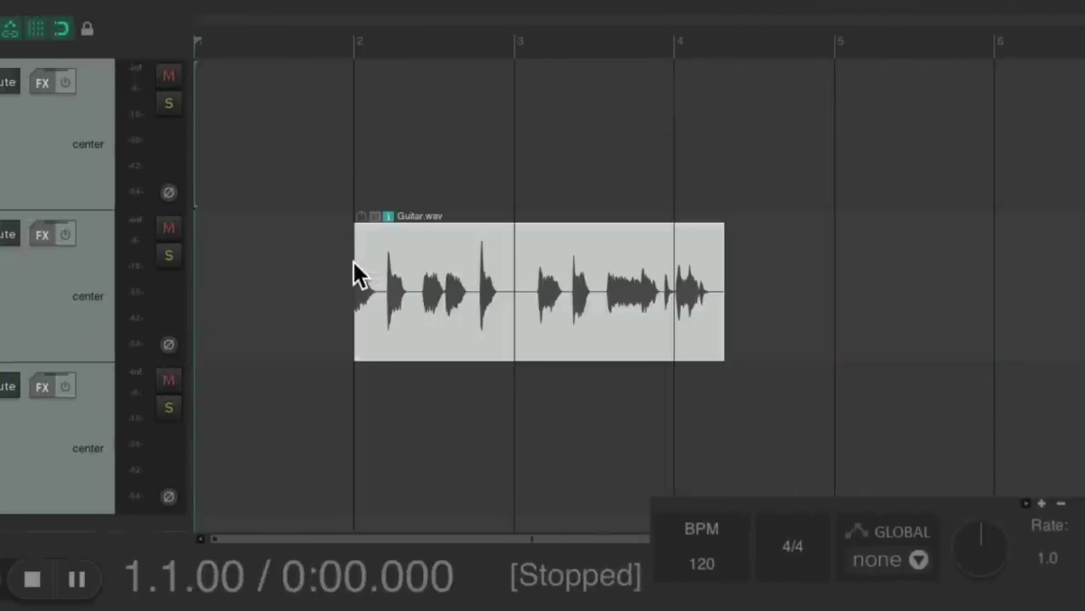
{"action": "left_click", "coordinate": [348, 39]}
{"action": "key", "text": "space"}
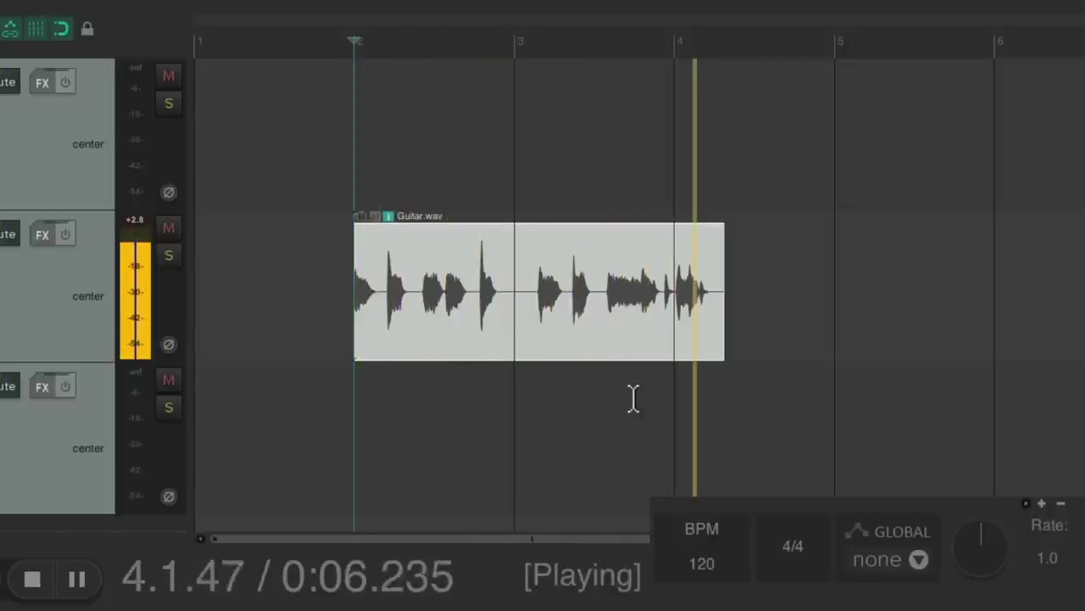
{"action": "key", "text": "space"}
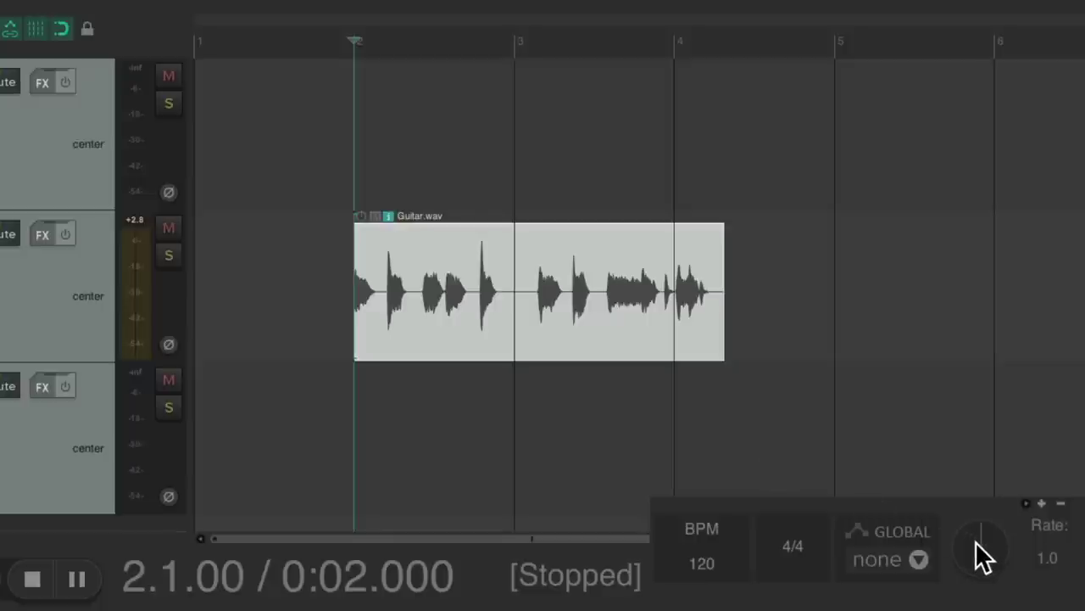
Lower the project play rate to about 0.844, and play the guitar clip at that speed
{"action": "left_click_drag", "start_coordinate": [975, 541], "coordinate": [976, 560]}
{"action": "key", "text": "space"}
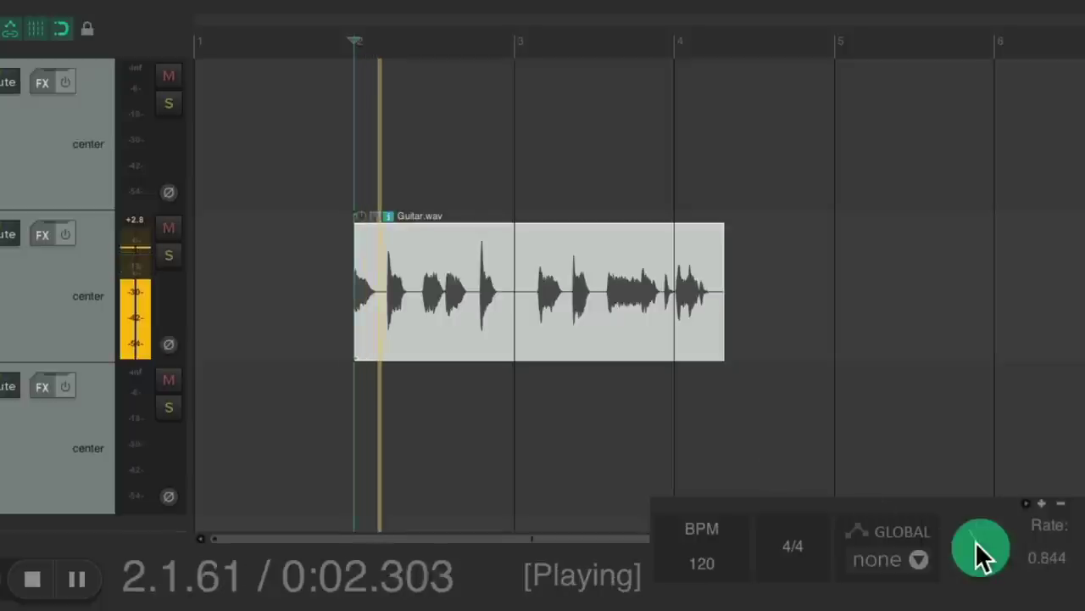
{"action": "key", "text": "space"}
Play the guitar clip at a raised play rate of about 1.552, and reset the rate to 1.0
{"action": "left_click_drag", "start_coordinate": [975, 541], "coordinate": [975, 509]}
{"action": "key", "text": "space"}
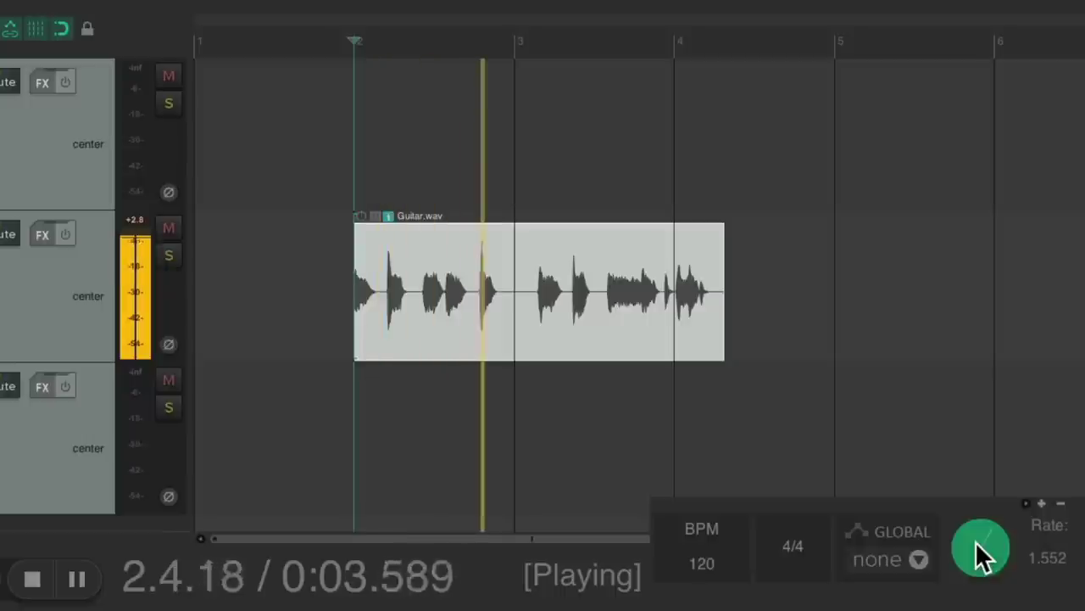
{"action": "key", "text": "space"}
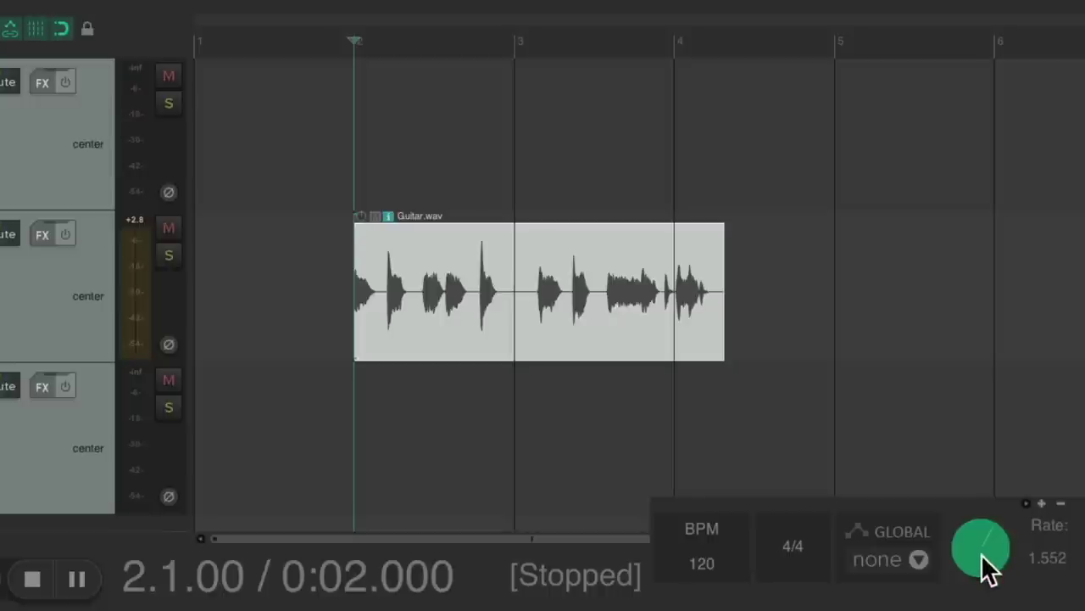
{"action": "double_click", "coordinate": [981, 553]}
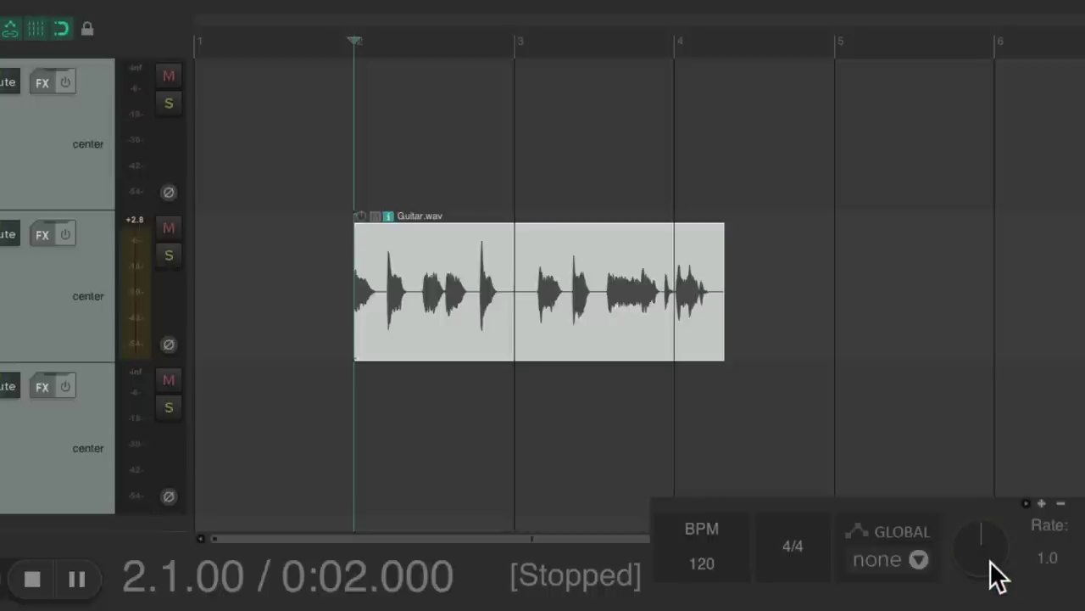
Set the project play rate to 1.0, and play the guitar clip at normal speed
{"action": "right_click", "coordinate": [990, 573]}
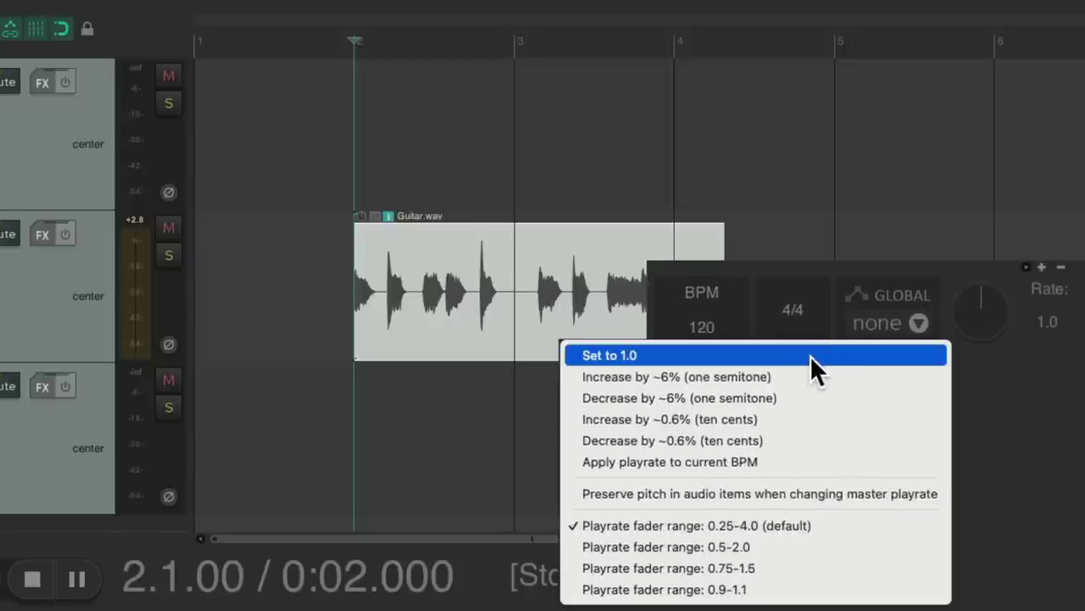
{"action": "left_click", "coordinate": [809, 355]}
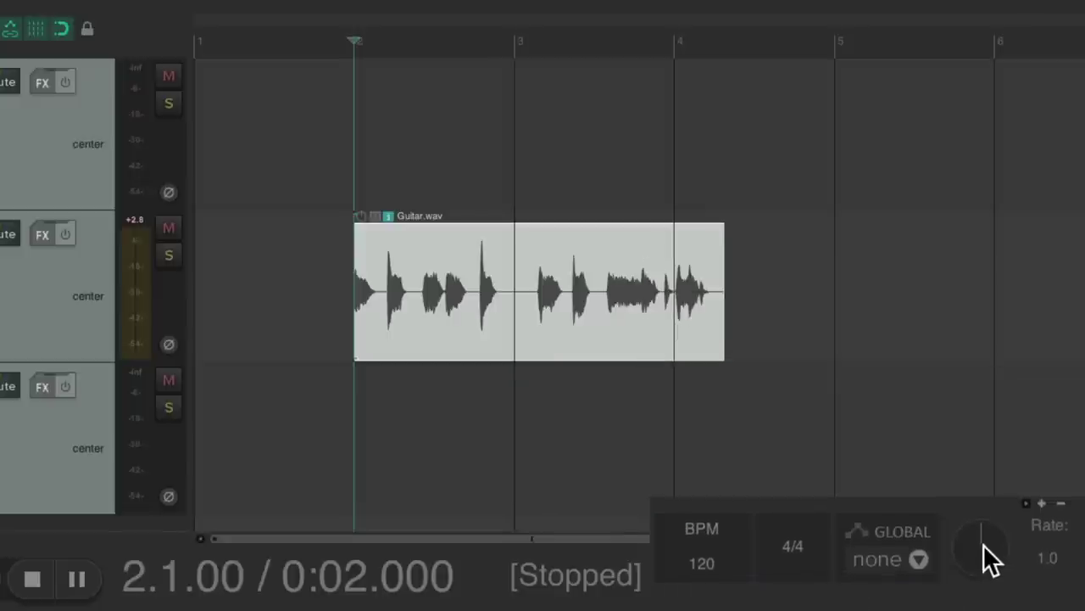
{"action": "key", "text": "space"}
{"action": "key", "text": "space"}
Decrease the project play rate by about 6% (one semitone), and play the guitar clip
{"action": "right_click", "coordinate": [983, 544]}
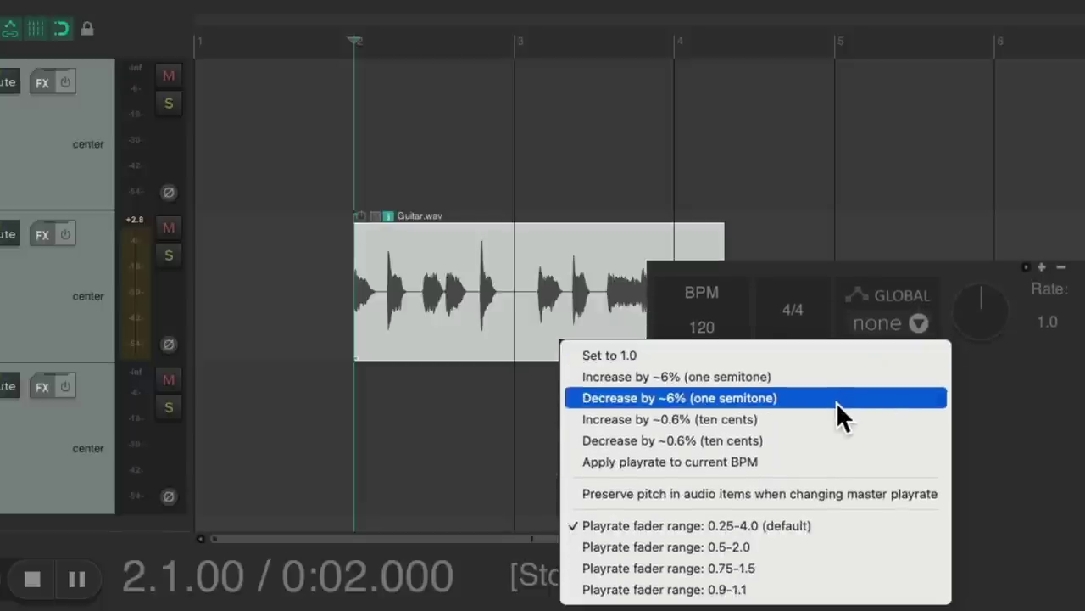
{"action": "left_click", "coordinate": [836, 398]}
{"action": "key", "text": "space"}
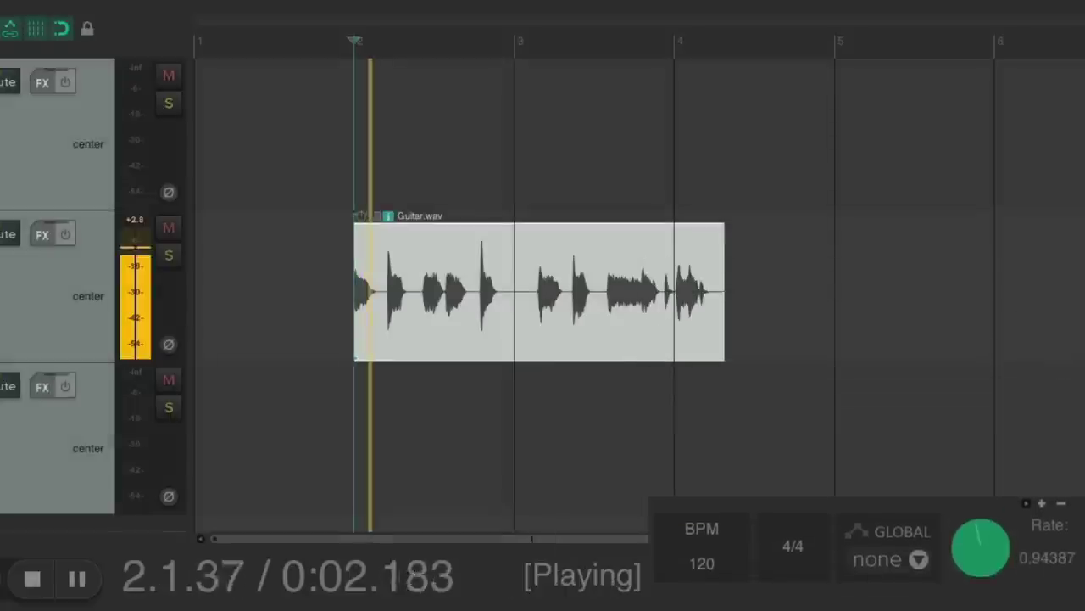
{"action": "key", "text": "space"}
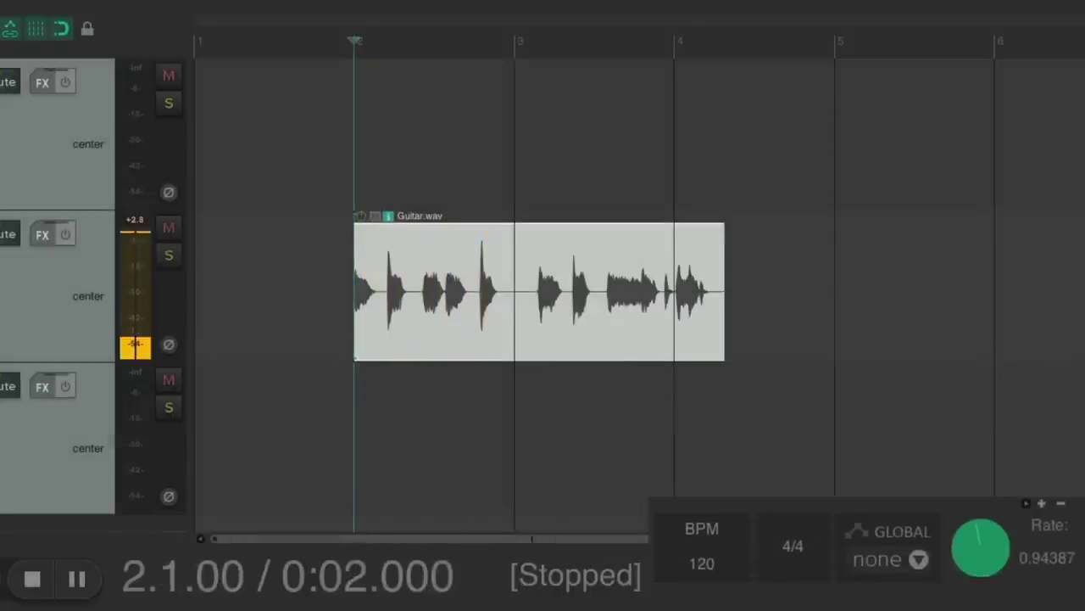
Decrease the play rate by a further semitone to 0.8909, and play the guitar clip again
{"action": "right_click", "coordinate": [975, 496]}
{"action": "left_click", "coordinate": [864, 397]}
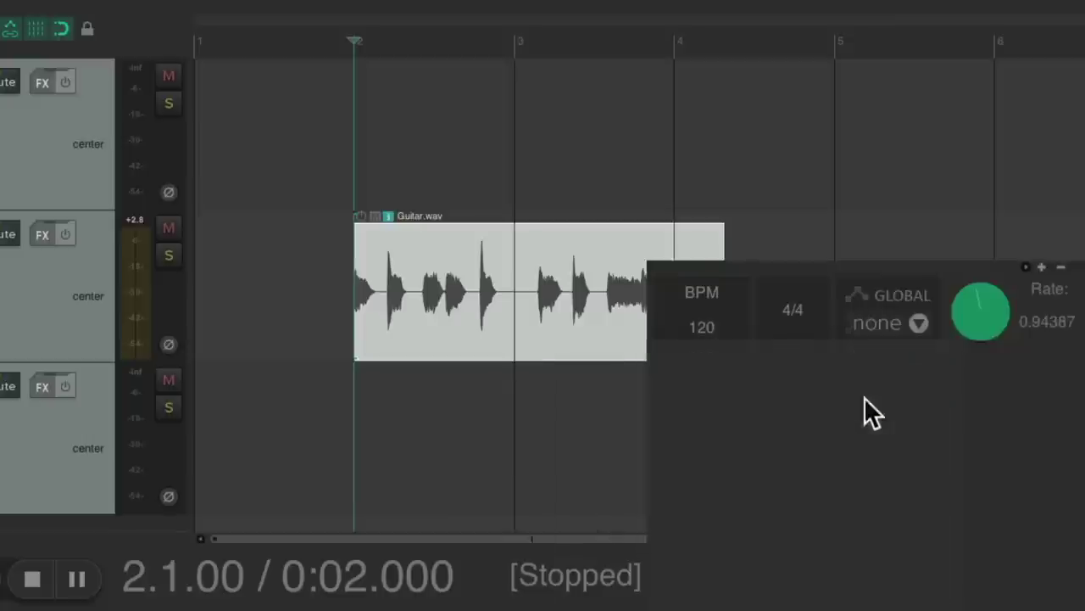
{"action": "key", "text": "space"}
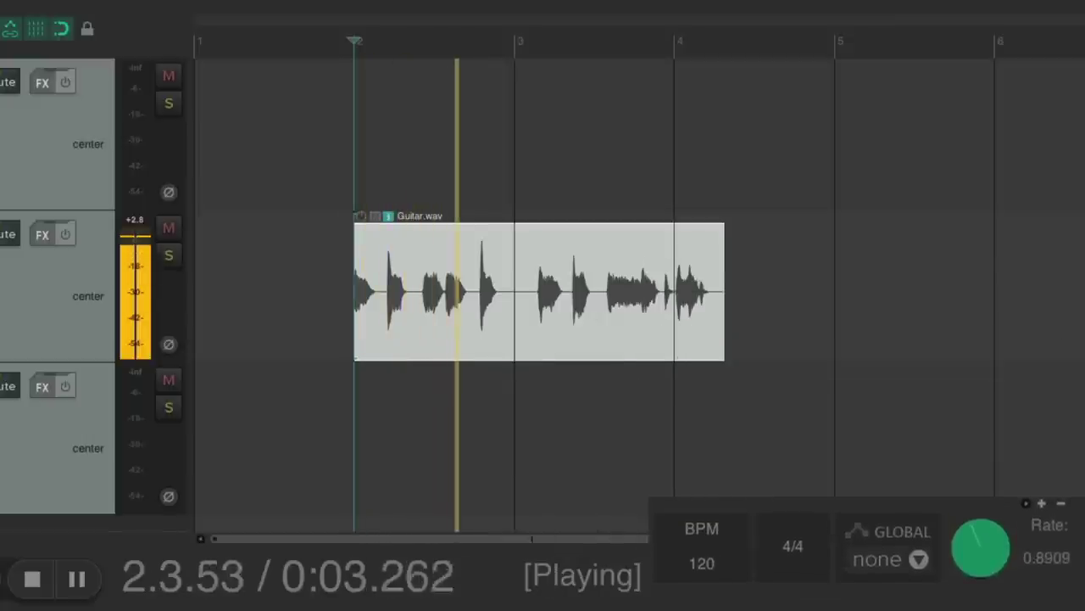
{"action": "key", "text": "space"}
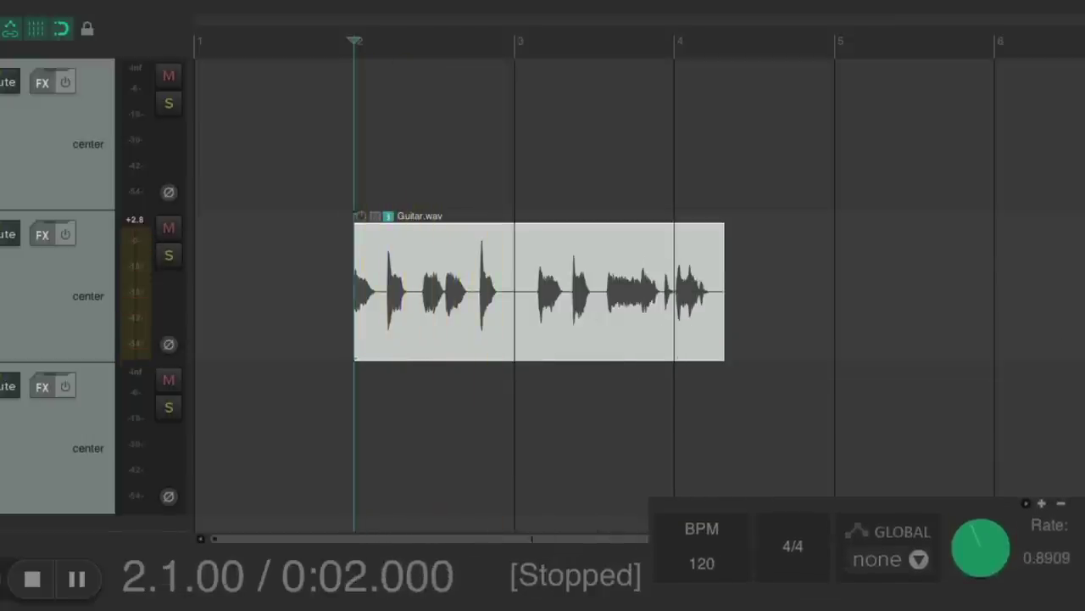
Reset the project play rate to 1.0, and play the guitar clip
{"action": "right_click", "coordinate": [979, 547]}
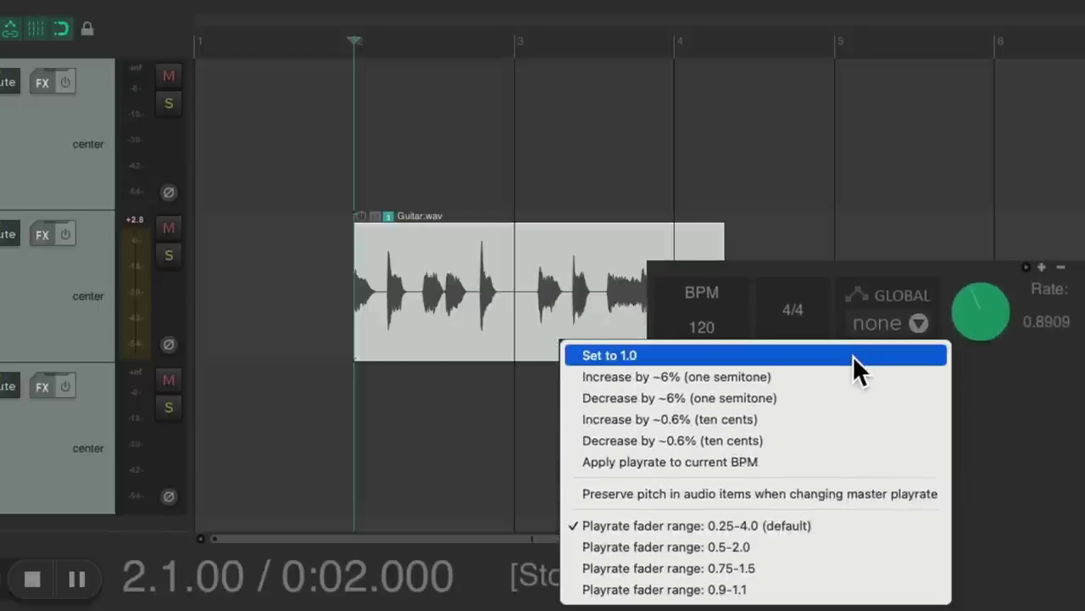
{"action": "left_click", "coordinate": [853, 356]}
{"action": "key", "text": "space"}
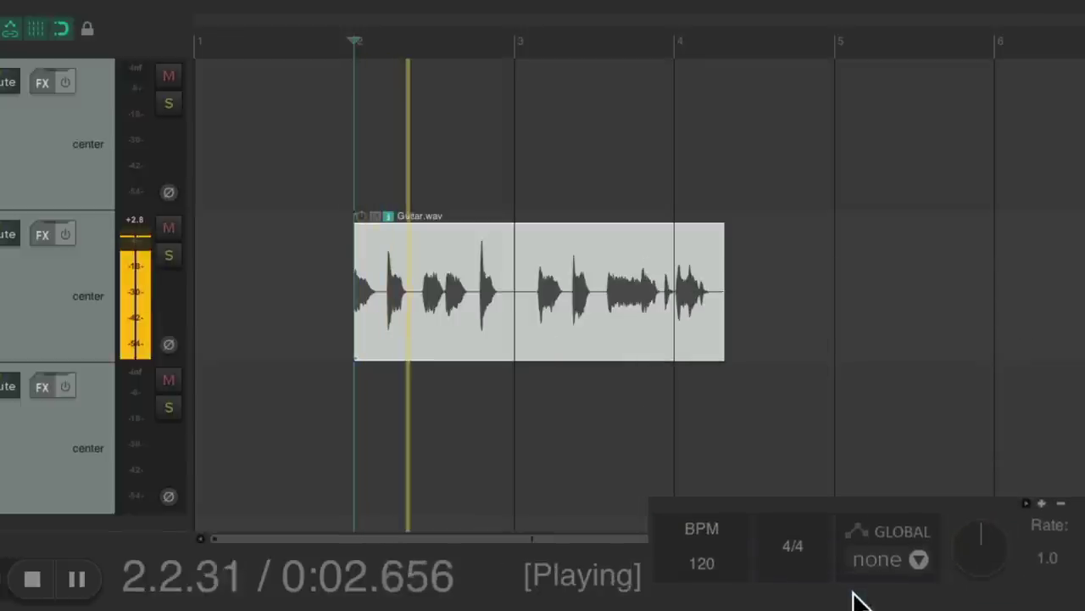
{"action": "key", "text": "space"}
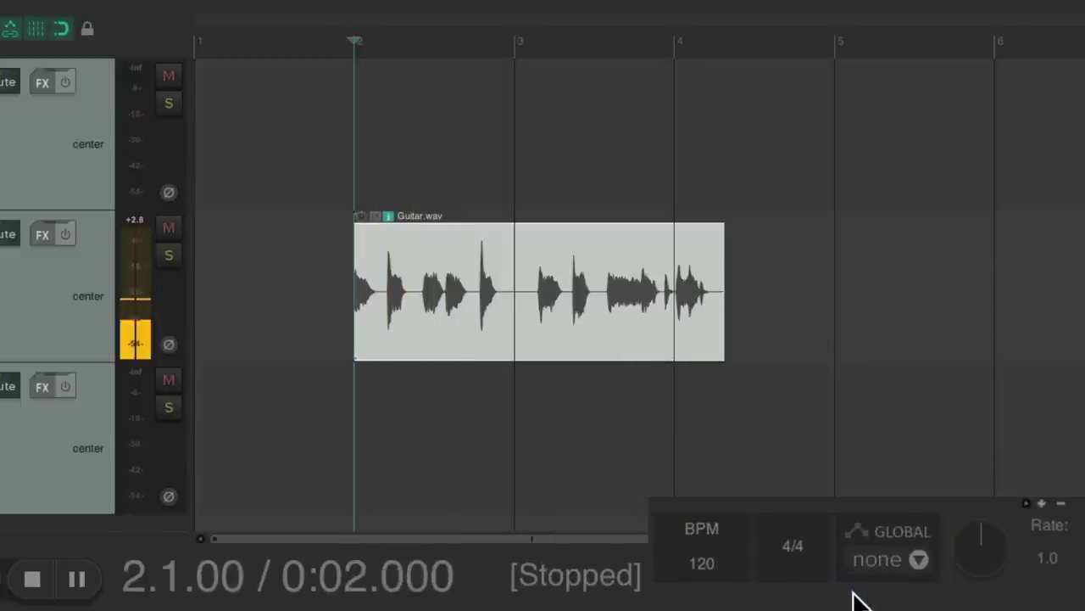
Enter a project play rate of .8, and play the guitar clip at that speed
{"action": "double_click", "coordinate": [1048, 566]}
{"action": "type", "text": ".8"}
{"action": "key", "text": "Return"}
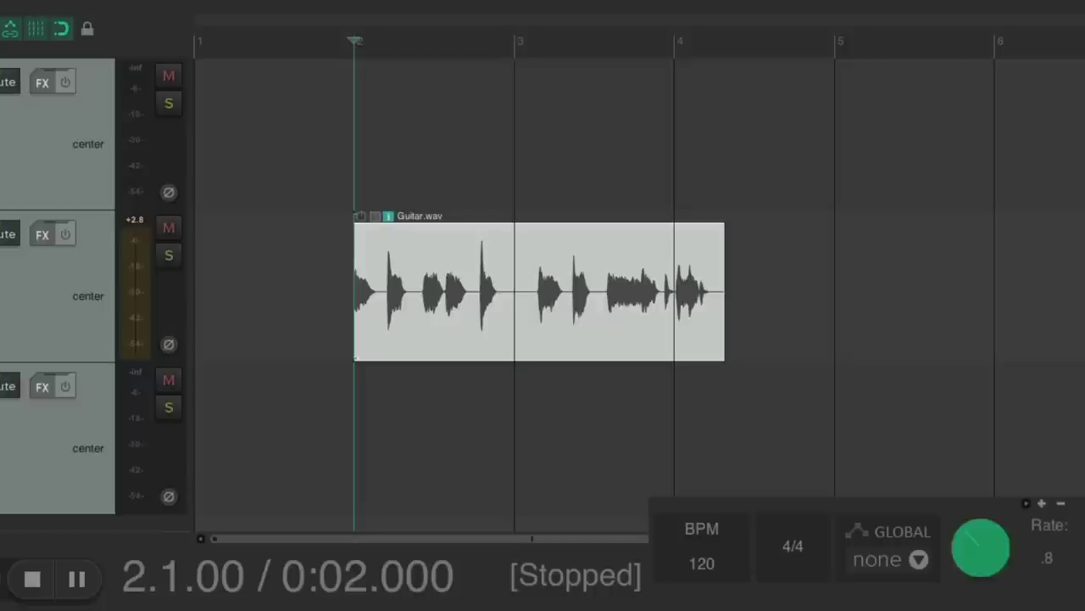
{"action": "key", "text": "space"}
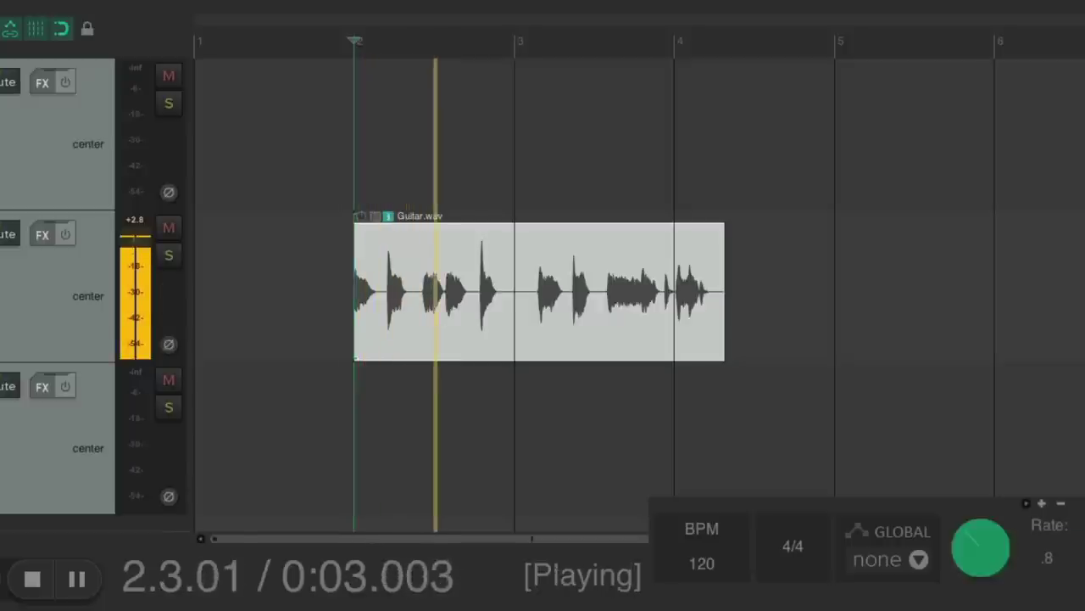
{"action": "key", "text": "space"}
Enter a project play rate of 1.2, and play the guitar clip at that speed
{"action": "double_click", "coordinate": [1052, 567]}
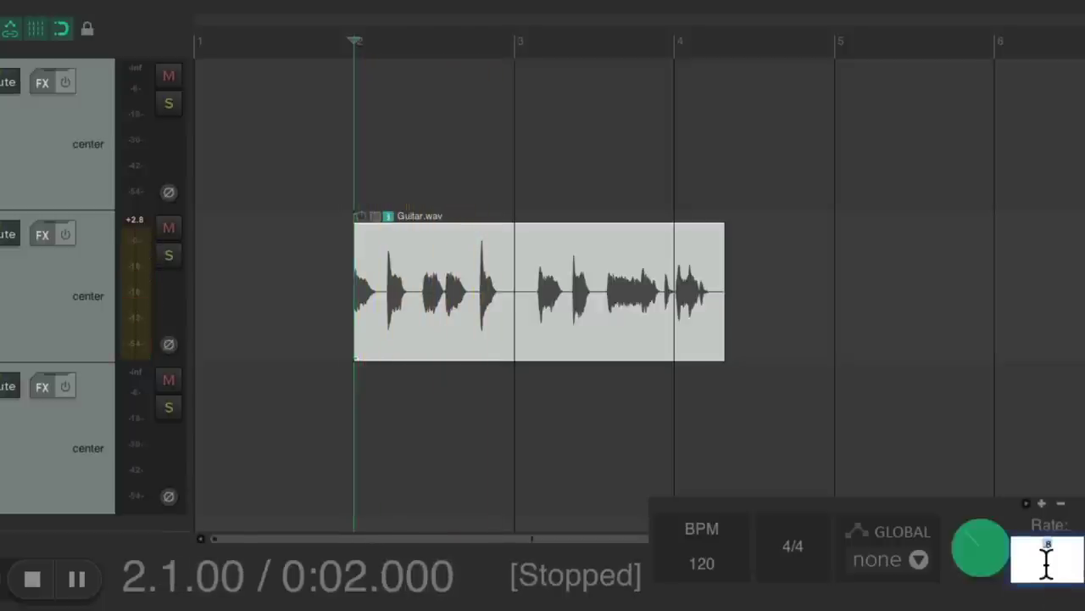
{"action": "type", "text": "1.2"}
{"action": "key", "text": "Return"}
{"action": "key", "text": "space"}
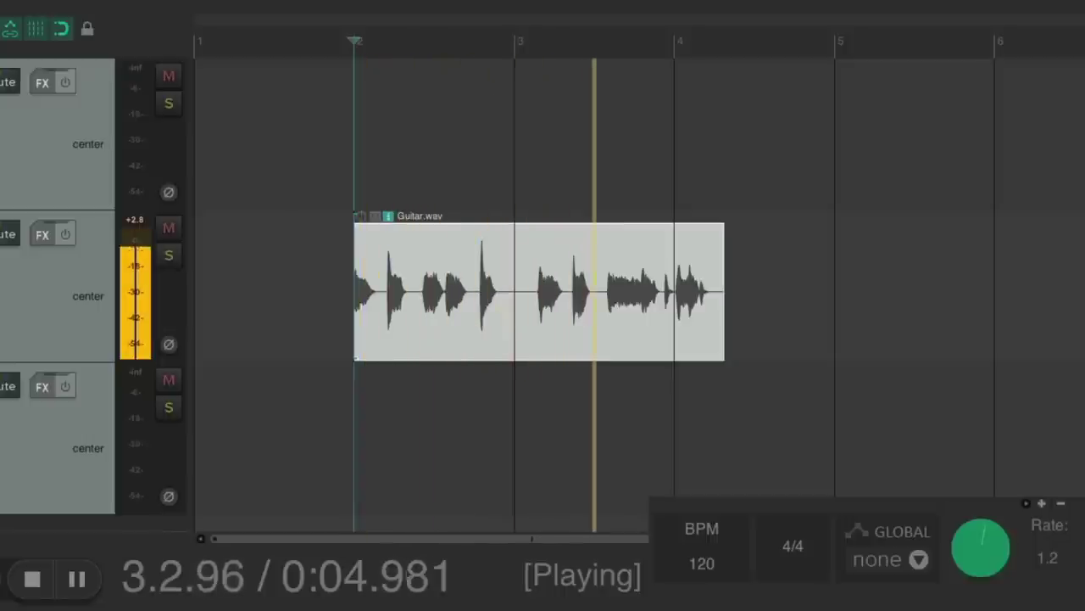
{"action": "key", "text": "space"}
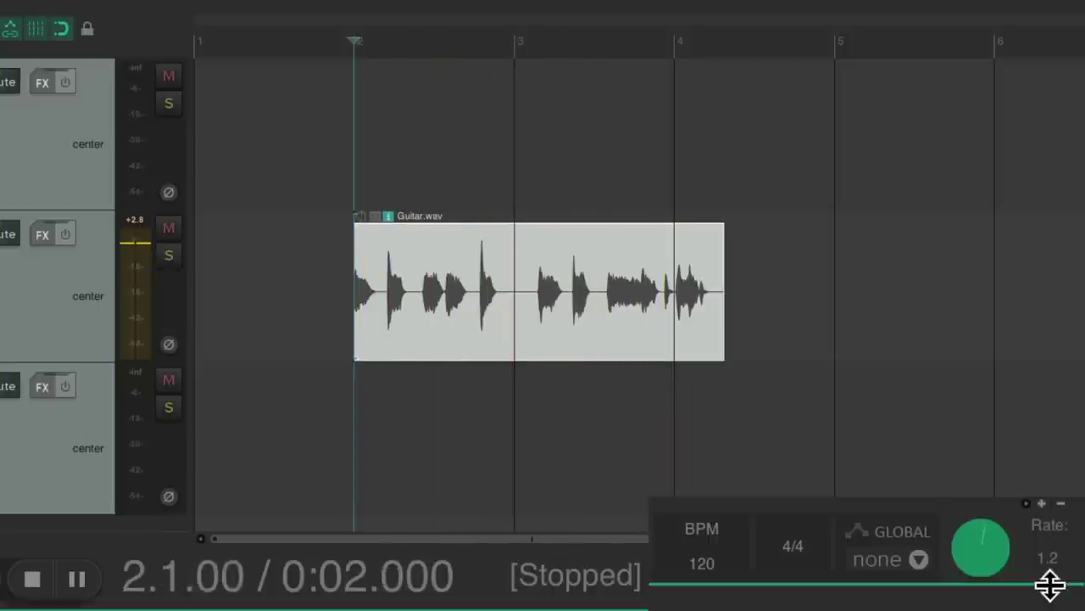
Reset the play rate to 1.0 and lower it to about 0.934, playing the guitar clip at the reduced speed
{"action": "double_click", "coordinate": [986, 558]}
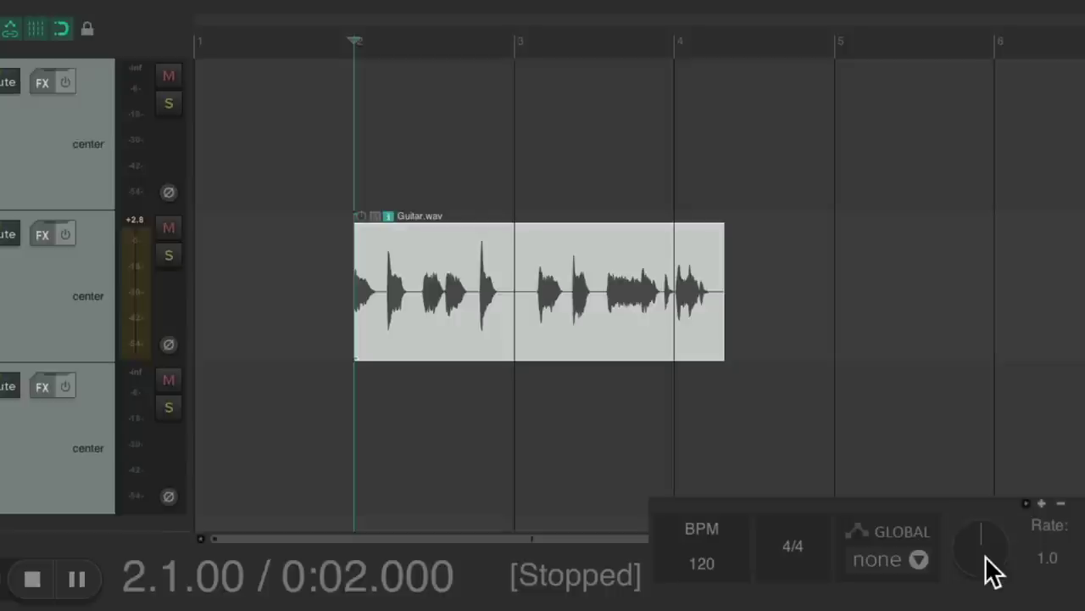
{"action": "left_click_drag", "start_coordinate": [979, 549], "coordinate": [979, 560]}
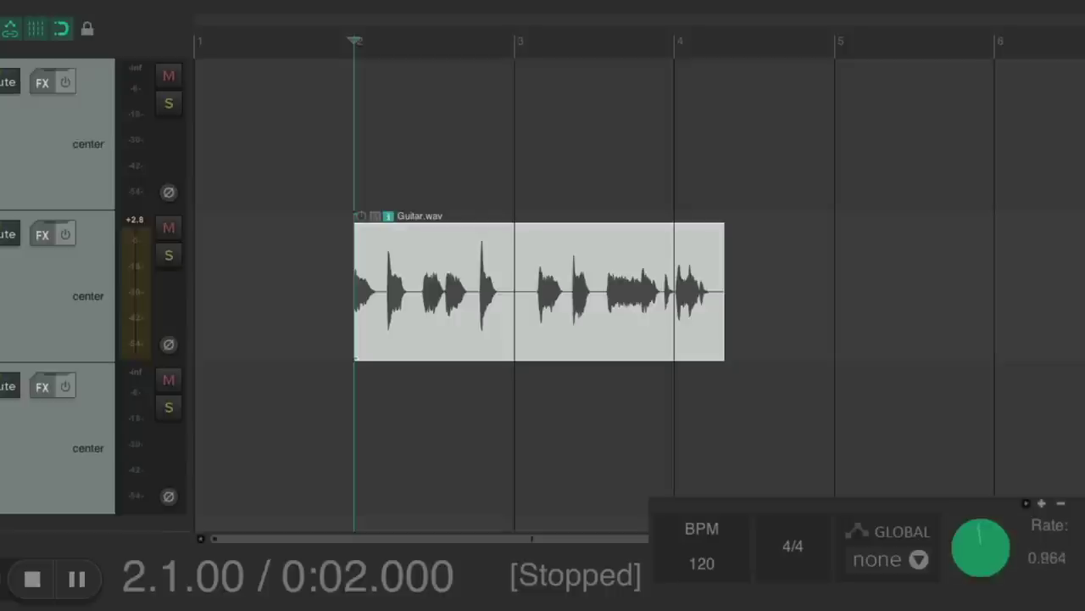
{"action": "key", "text": "space"}
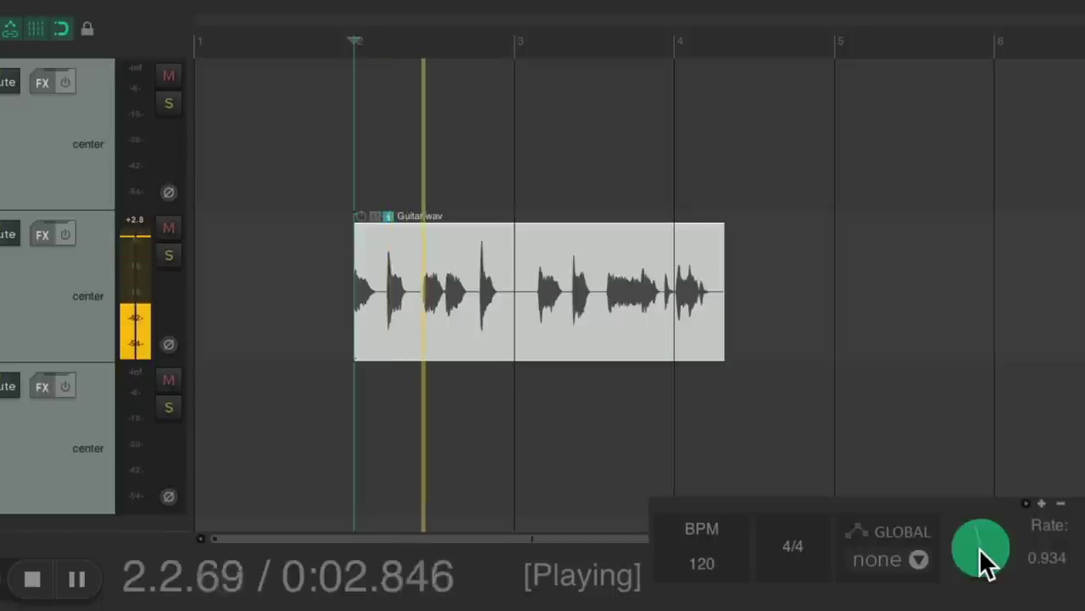
{"action": "key", "text": "space"}
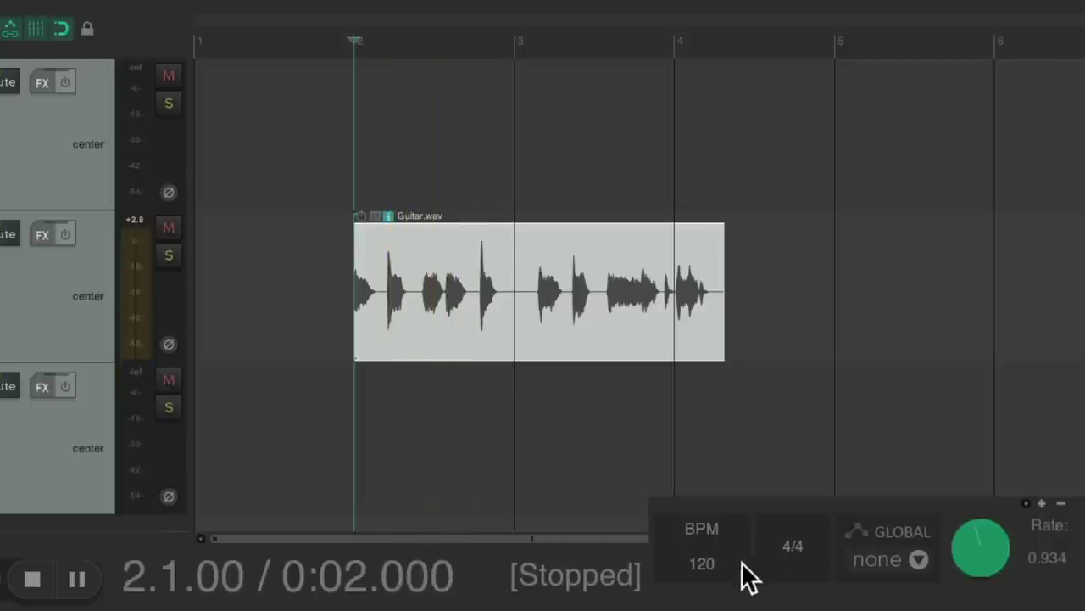
Apply the current play rate to the project BPM
{"action": "right_click", "coordinate": [966, 554]}
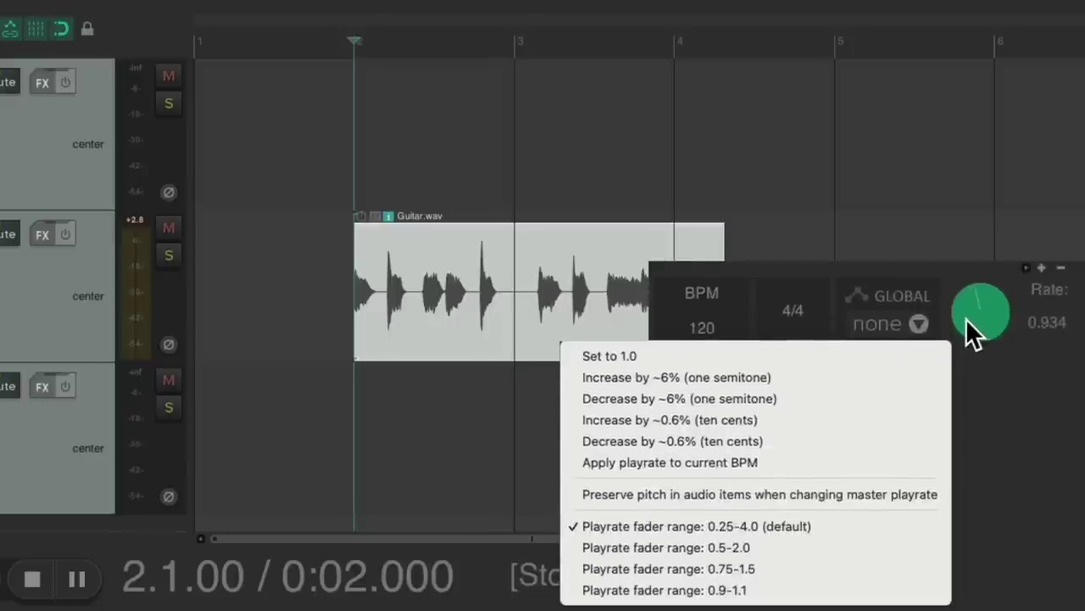
{"action": "left_click", "coordinate": [784, 457]}
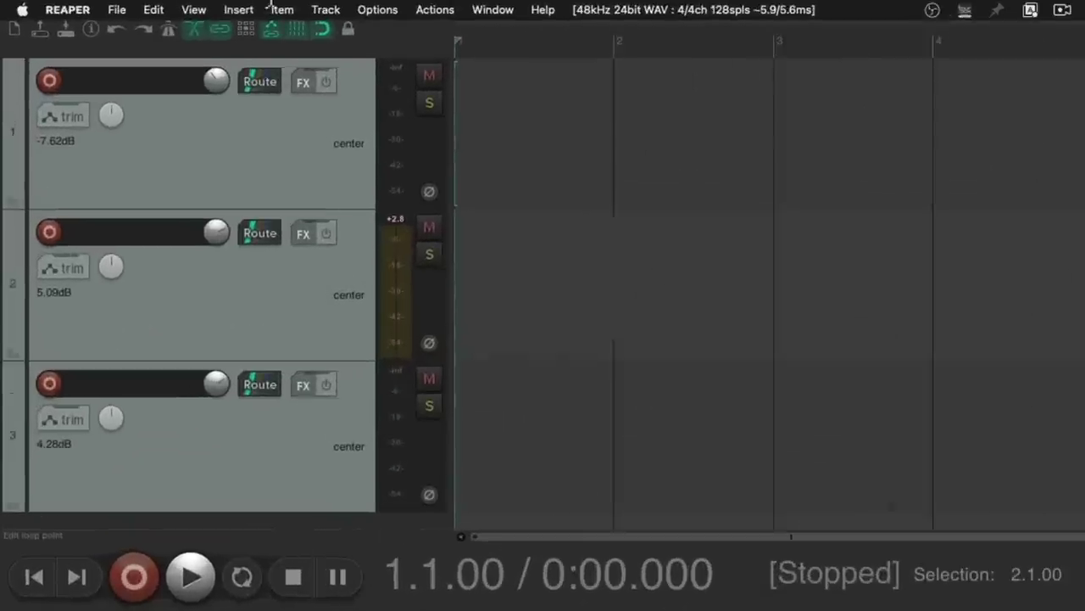
Hide the transport and show it again, two times in a row
{"action": "left_click", "coordinate": [194, 9]}
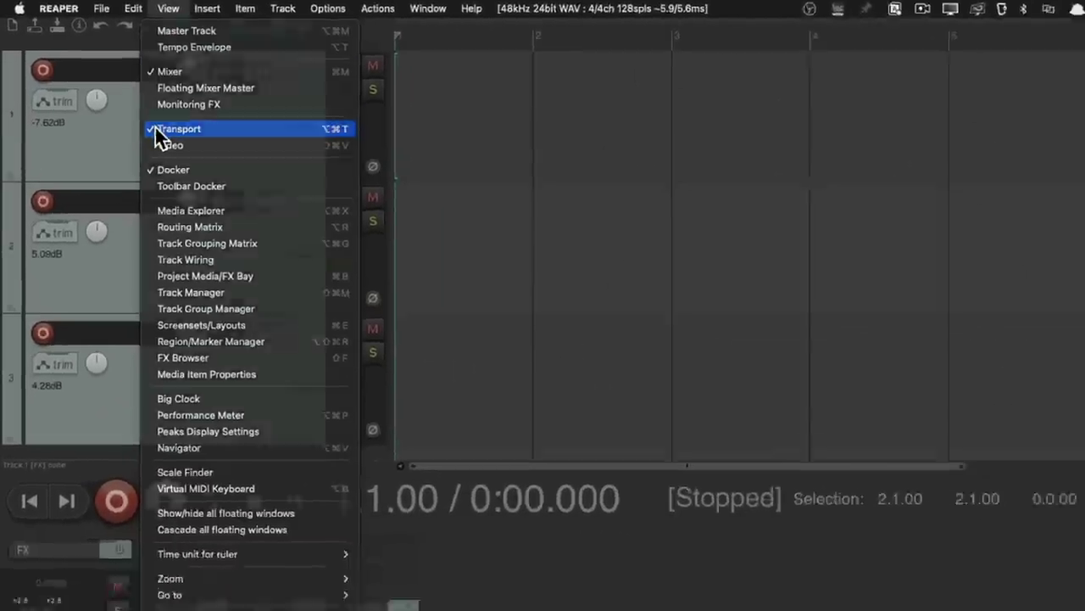
{"action": "left_click", "coordinate": [179, 148]}
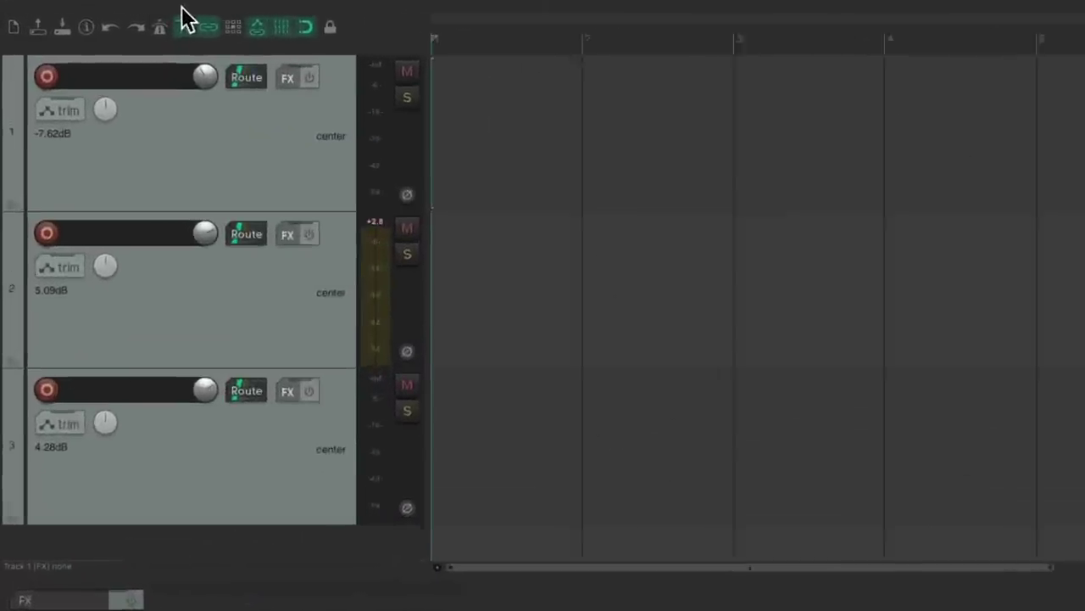
{"action": "left_click", "coordinate": [193, 10]}
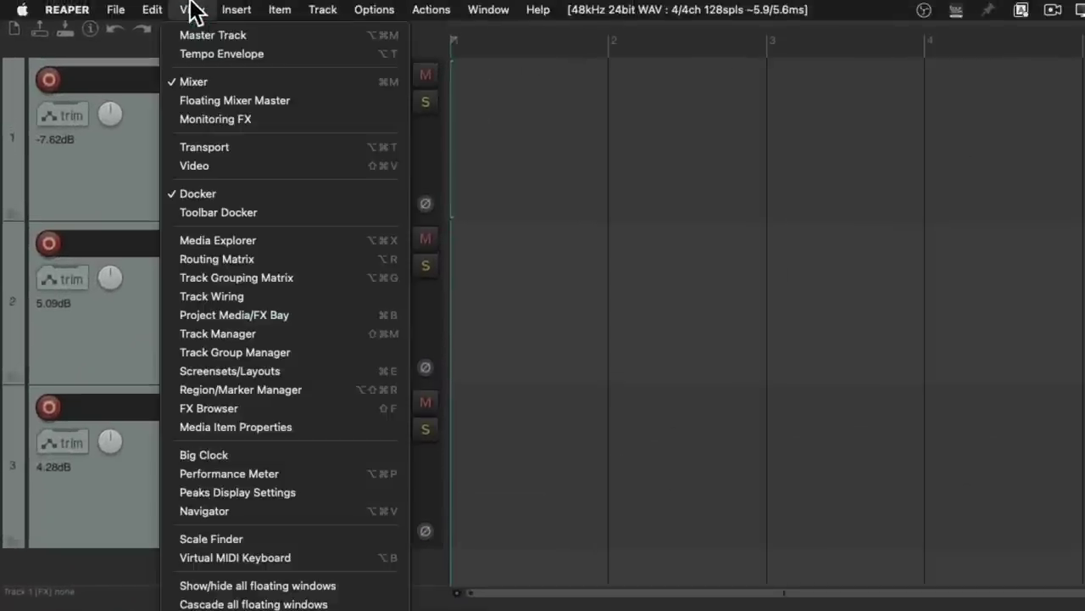
{"action": "left_click", "coordinate": [172, 147]}
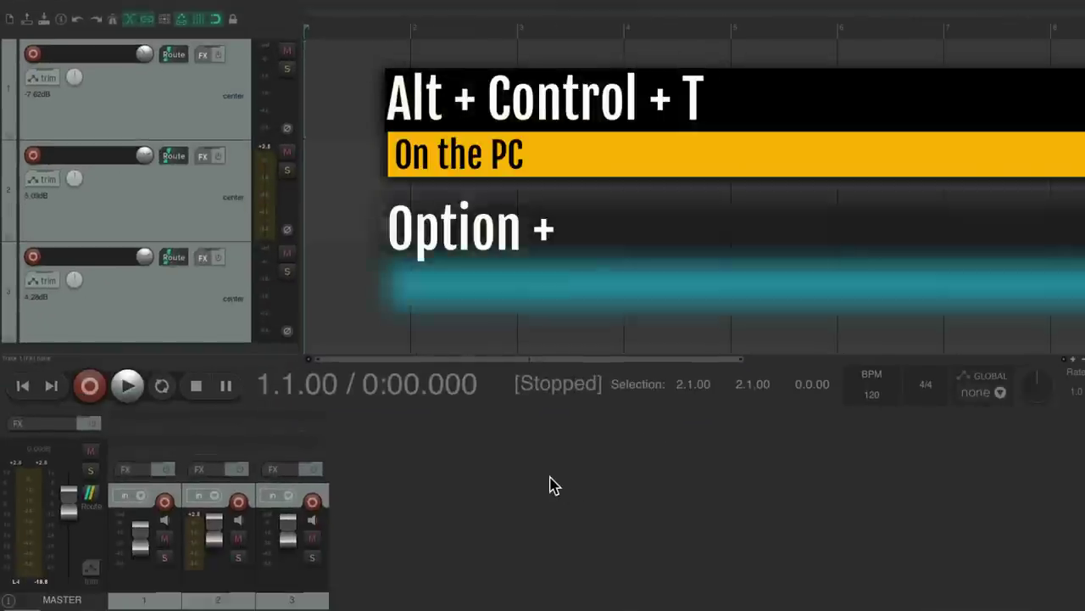
{"action": "key", "text": "alt+super+t"}
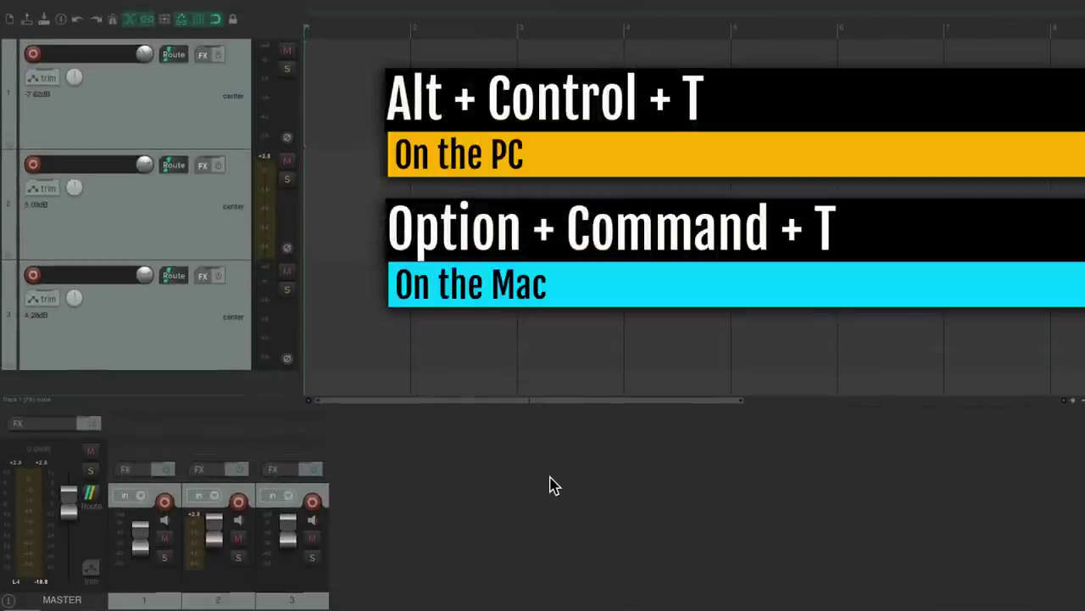
{"action": "key", "text": "alt+super+t"}
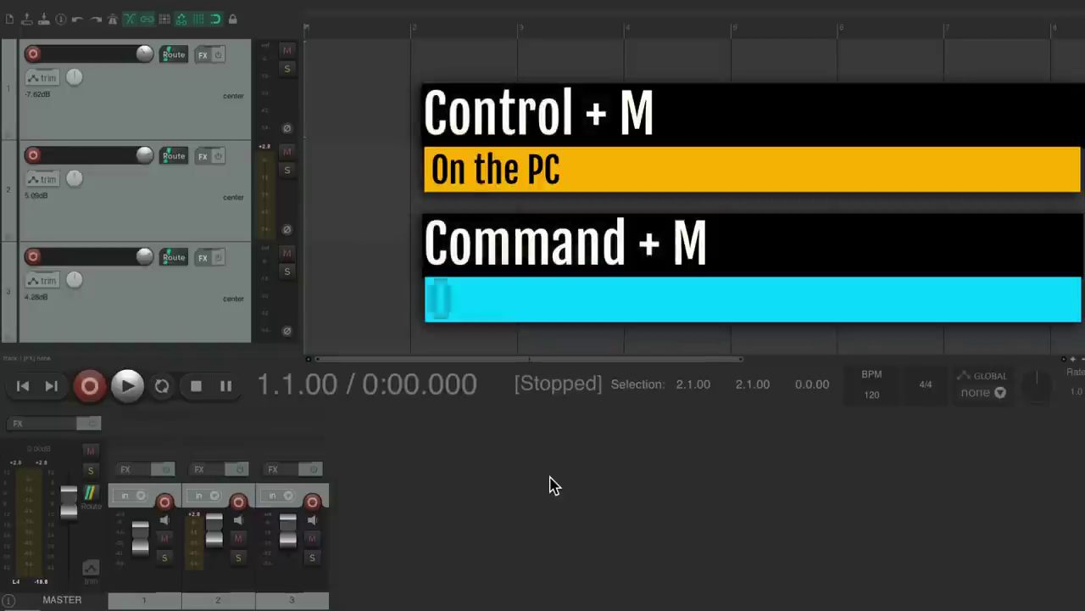
Hide the mixer and show it again
{"action": "key", "text": "ctrl+m"}
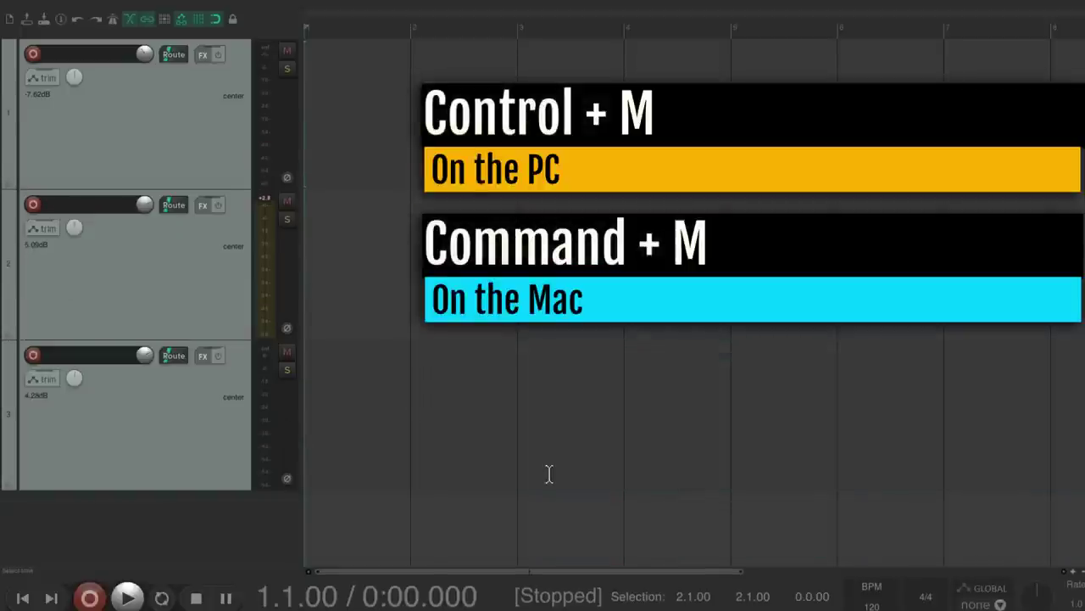
{"action": "key", "text": "ctrl+m"}
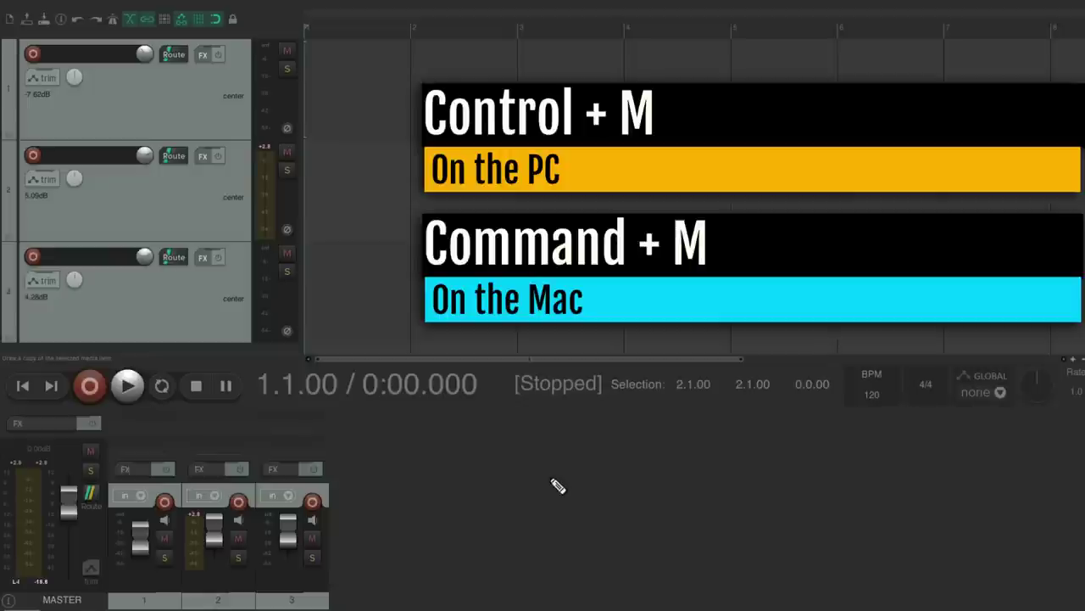